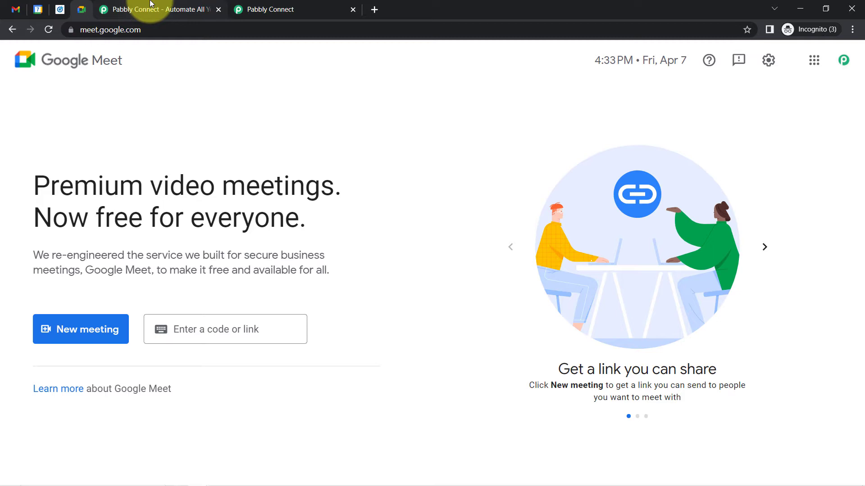
Go to the Pabbly Connect dashboard and start a new workflow
{"action": "left_click", "coordinate": [150, 5]}
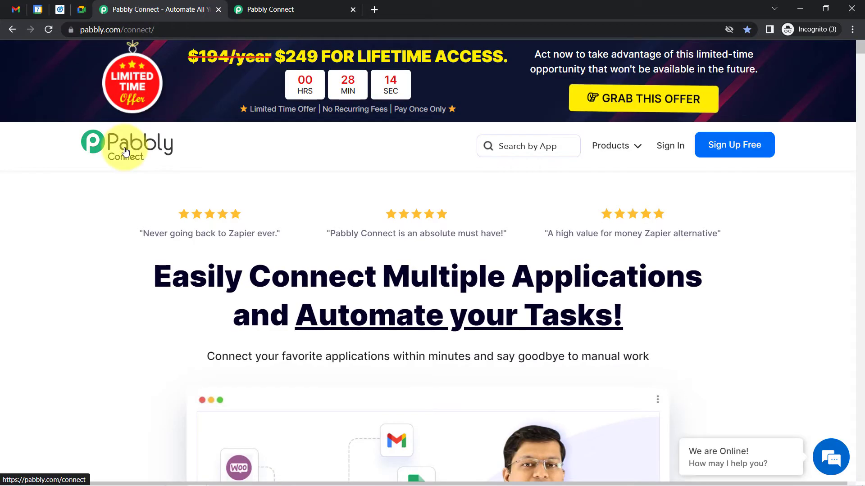
{"action": "left_click", "coordinate": [289, 4]}
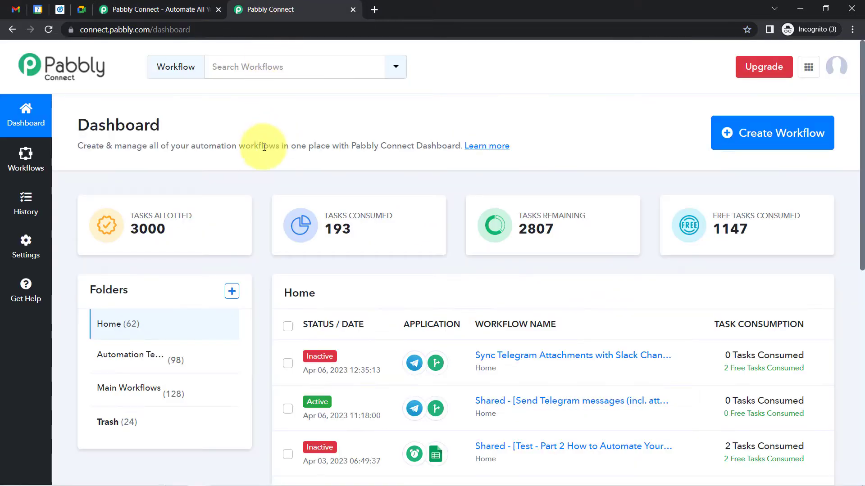
{"action": "left_click_drag", "start_coordinate": [116, 126], "coordinate": [406, 155]}
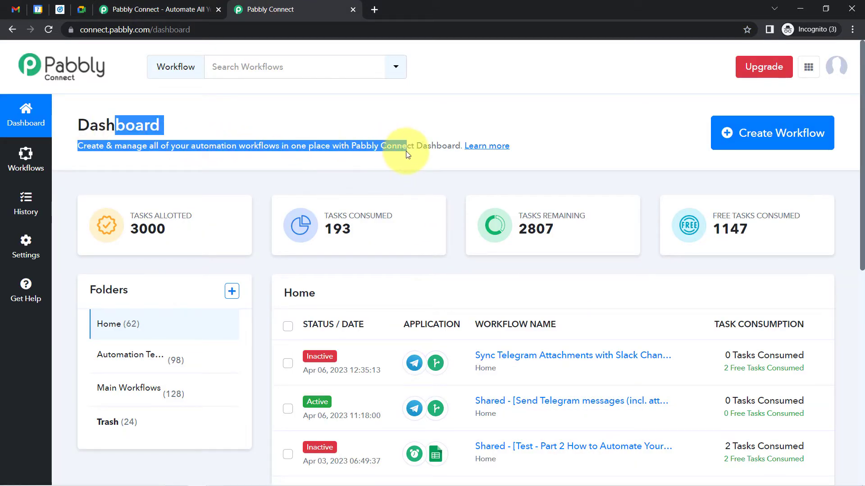
{"action": "left_click", "coordinate": [165, 13]}
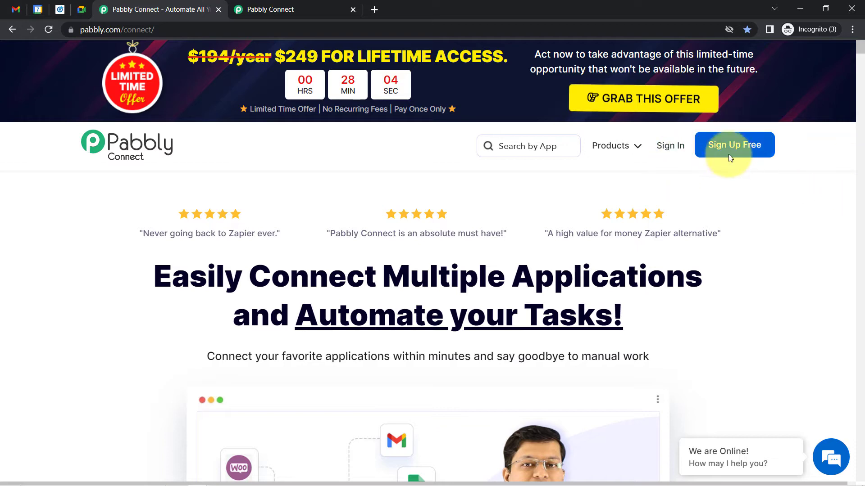
{"action": "left_click", "coordinate": [266, 10]}
{"action": "left_click", "coordinate": [257, 131]}
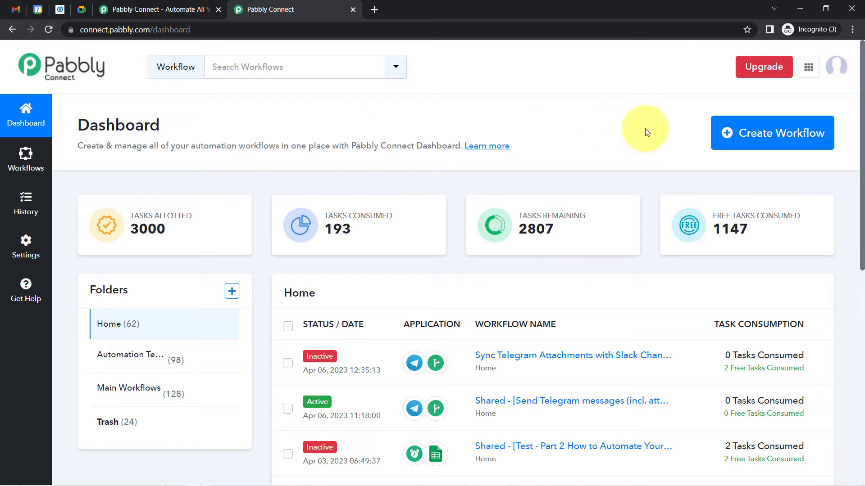
{"action": "left_click_drag", "start_coordinate": [77, 120], "coordinate": [282, 144]}
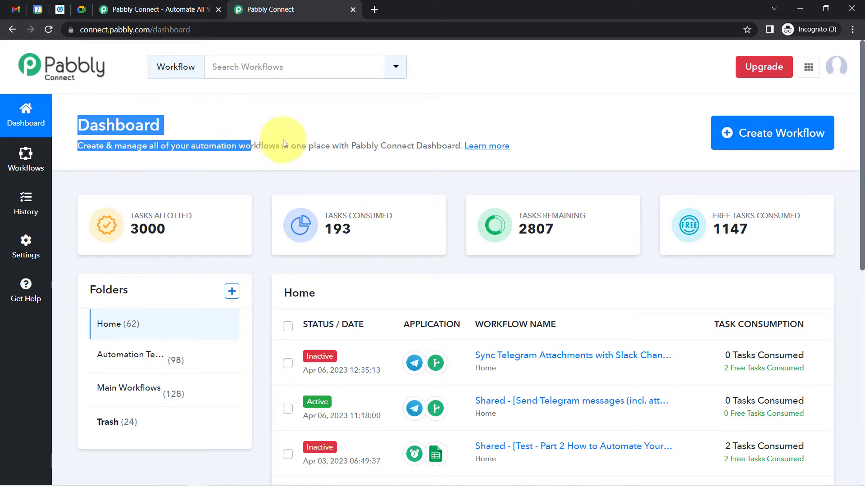
{"action": "left_click", "coordinate": [755, 142]}
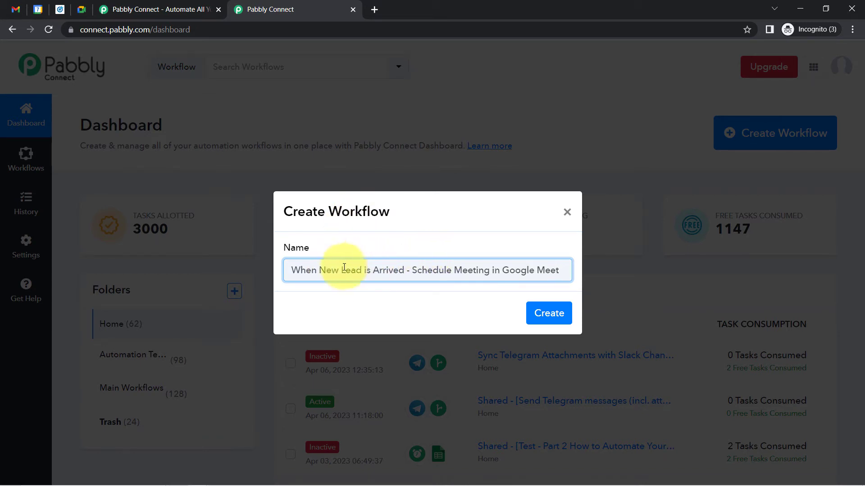
Create the workflow named 'When New Lead is Arrived - Schedule Meeting in Google Meet'
{"action": "left_click_drag", "start_coordinate": [306, 273], "coordinate": [363, 273]}
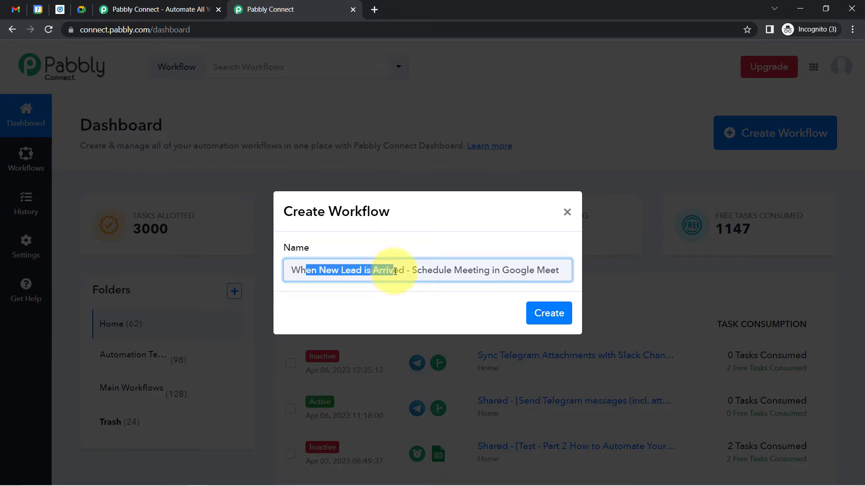
{"action": "left_click_drag", "start_coordinate": [433, 272], "coordinate": [497, 268]}
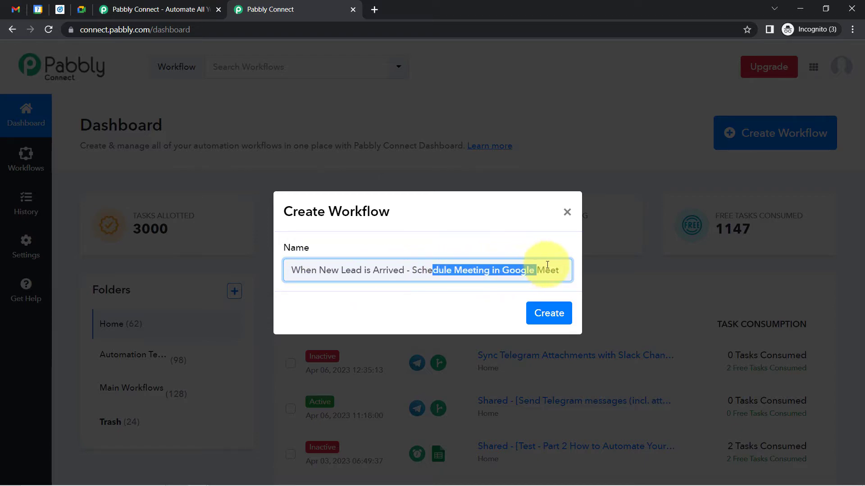
{"action": "left_click", "coordinate": [549, 314]}
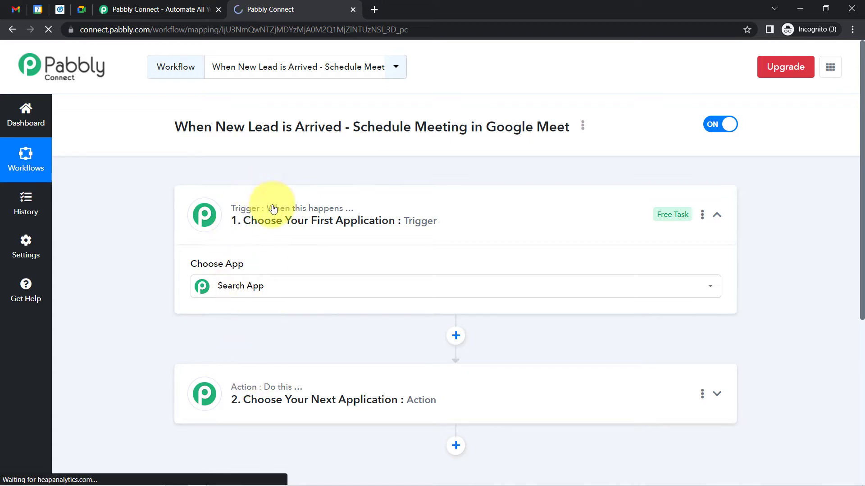
Search 'linkedi' and set LinkedIn Lead Gen Forms as the trigger app
{"action": "mouse_move", "coordinate": [317, 202]}
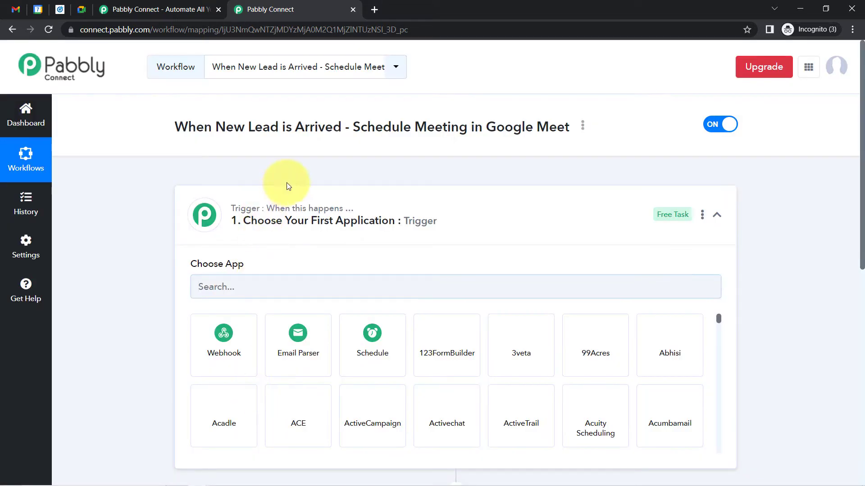
{"action": "left_click", "coordinate": [317, 194]}
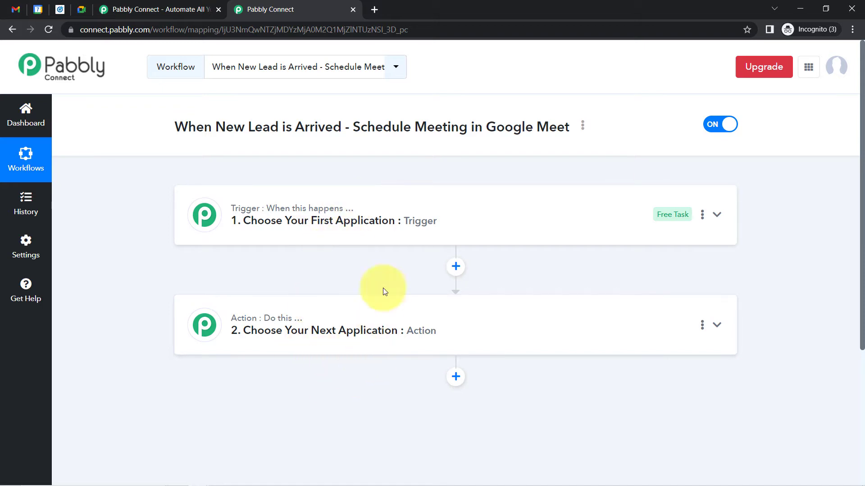
{"action": "left_click", "coordinate": [365, 215]}
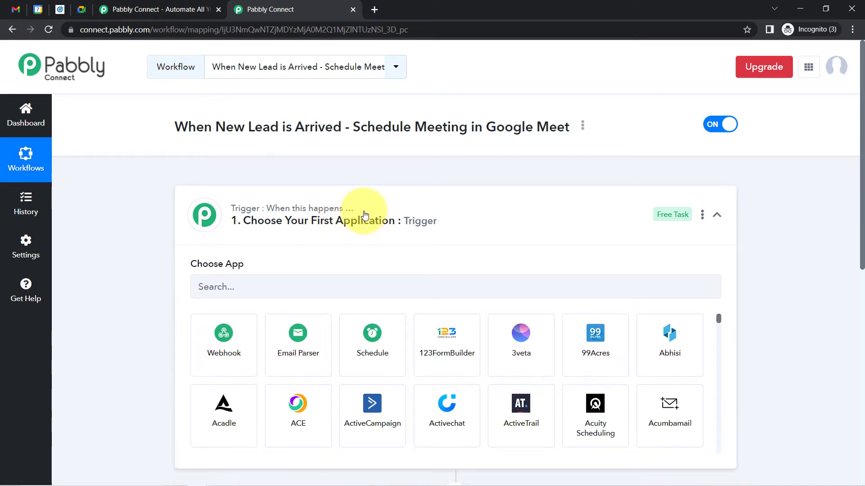
{"action": "triple_click", "coordinate": [563, 127]}
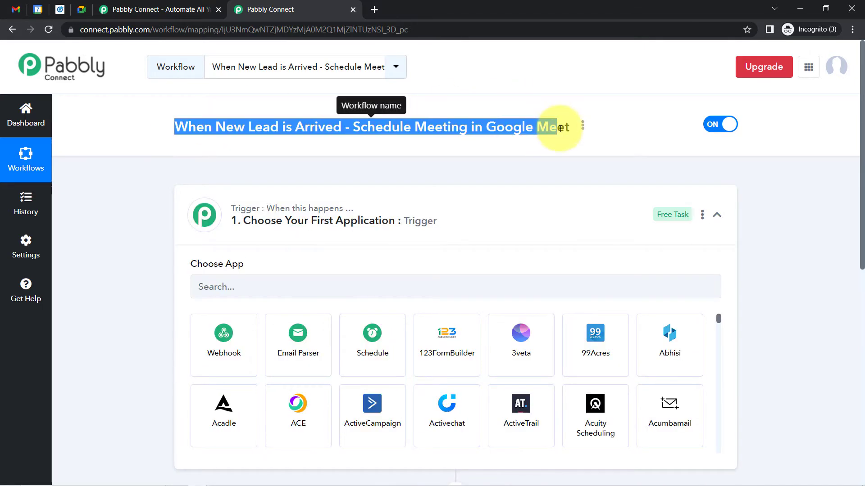
{"action": "left_click", "coordinate": [243, 281]}
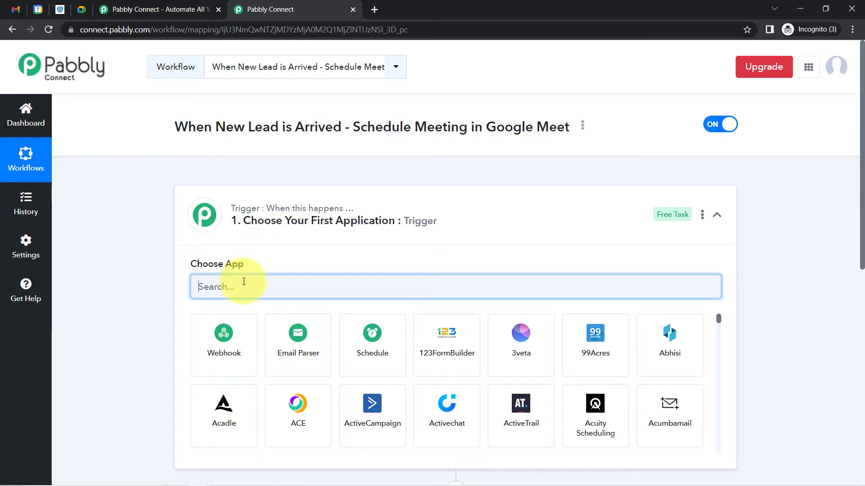
{"action": "type", "text": "linkedi"}
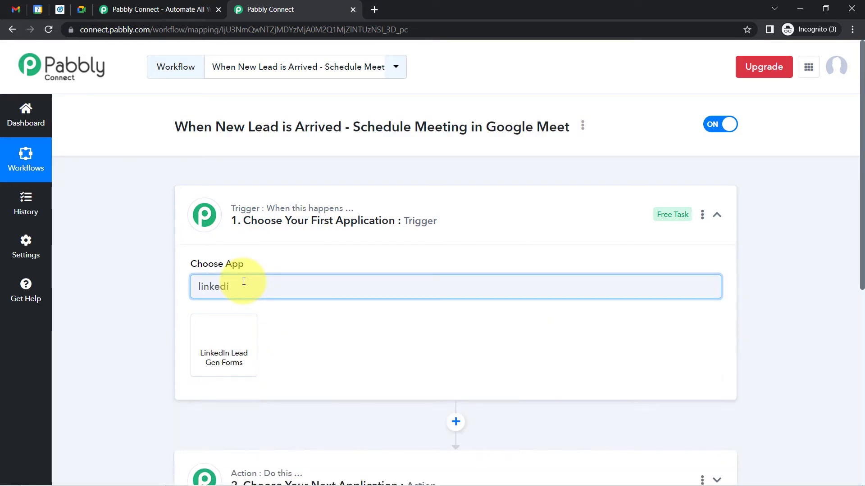
{"action": "left_click", "coordinate": [224, 346]}
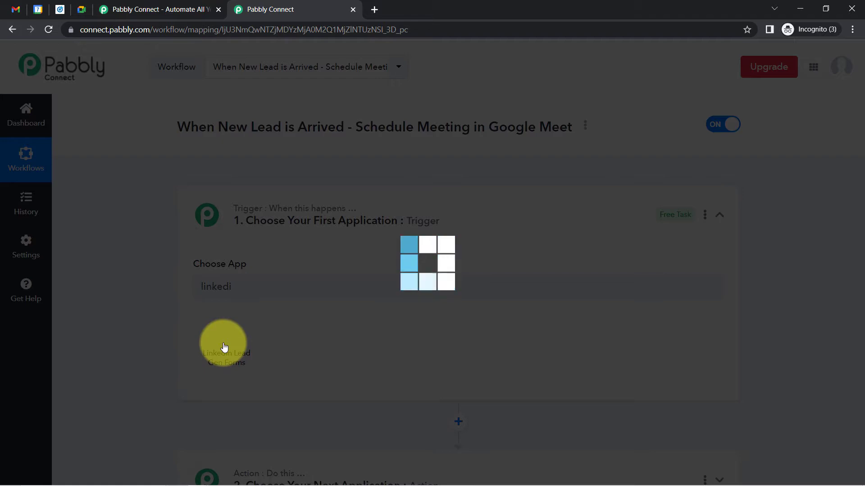
Search 'google me' and set Google Meet as the action app
{"action": "scroll", "coordinate": [849, 289], "scroll_direction": "down", "scroll_amount": 6}
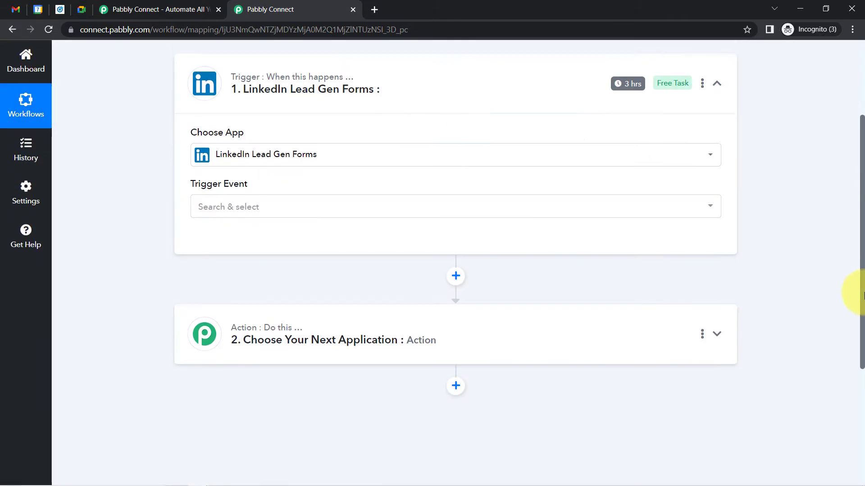
{"action": "left_click", "coordinate": [365, 212]}
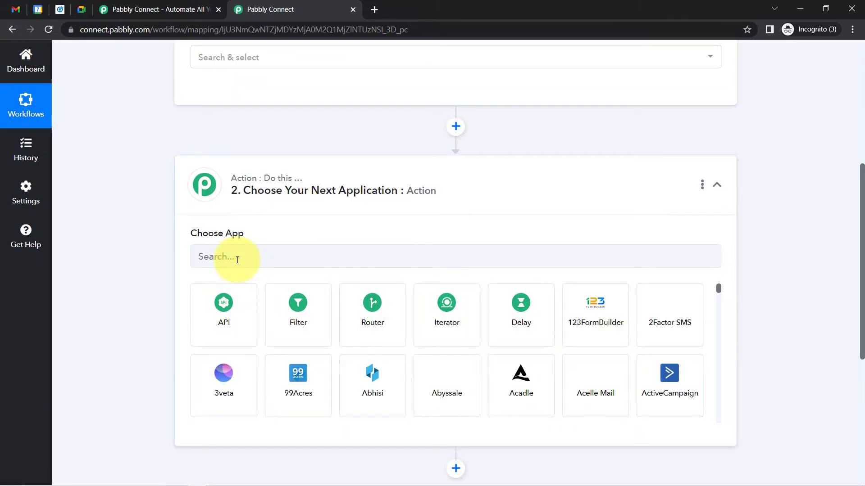
{"action": "left_click", "coordinate": [237, 260]}
{"action": "type", "text": "google"}
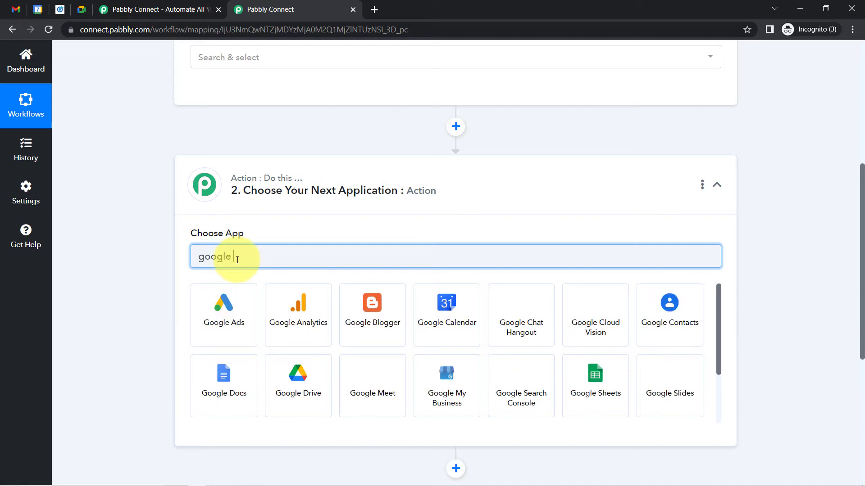
{"action": "type", "text": " me"}
{"action": "left_click", "coordinate": [224, 303]}
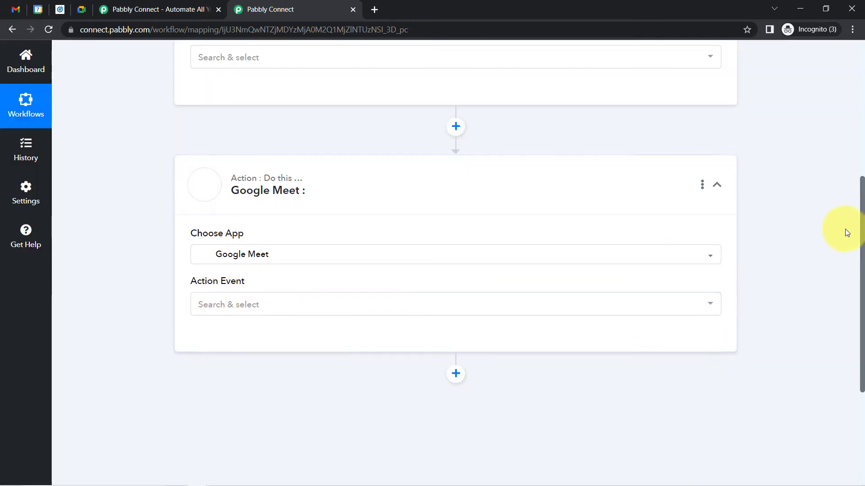
{"action": "left_click_drag", "start_coordinate": [861, 238], "coordinate": [852, 54]}
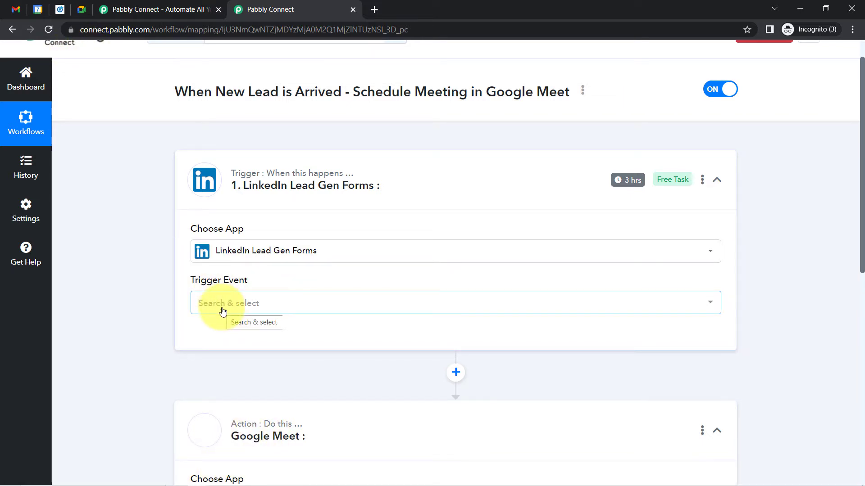
Set the trigger event to New Lead Gen Form Response using existing connection LinkedIn Lead Gen Forms #6
{"action": "left_click", "coordinate": [244, 303]}
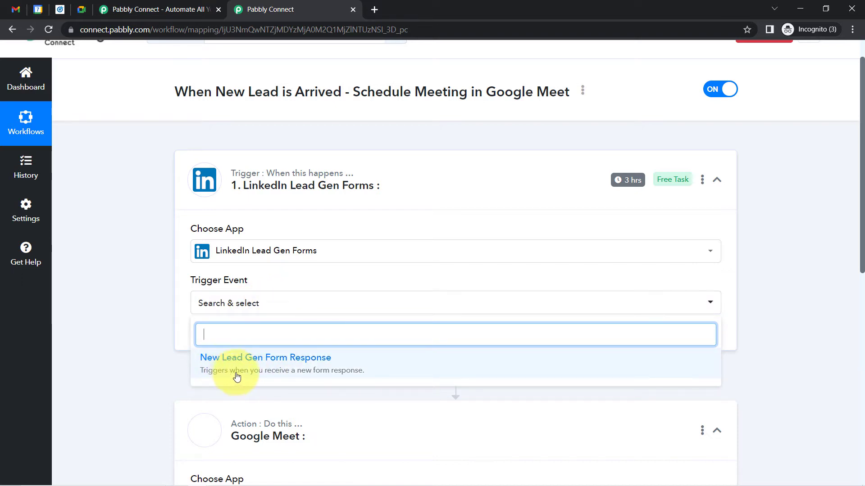
{"action": "left_click", "coordinate": [310, 371]}
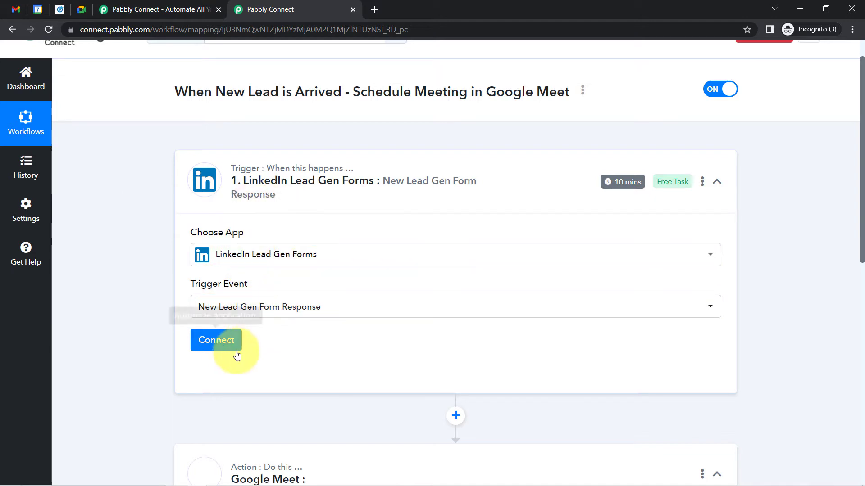
{"action": "left_click", "coordinate": [218, 340]}
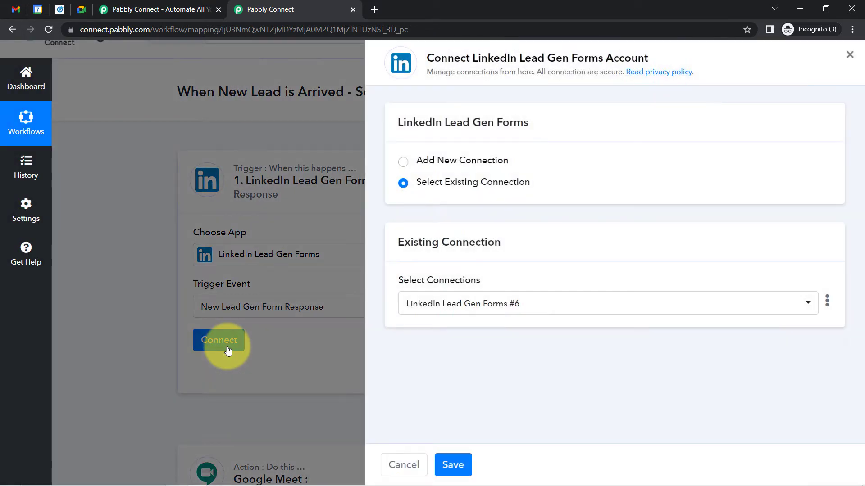
{"action": "left_click", "coordinate": [469, 160]}
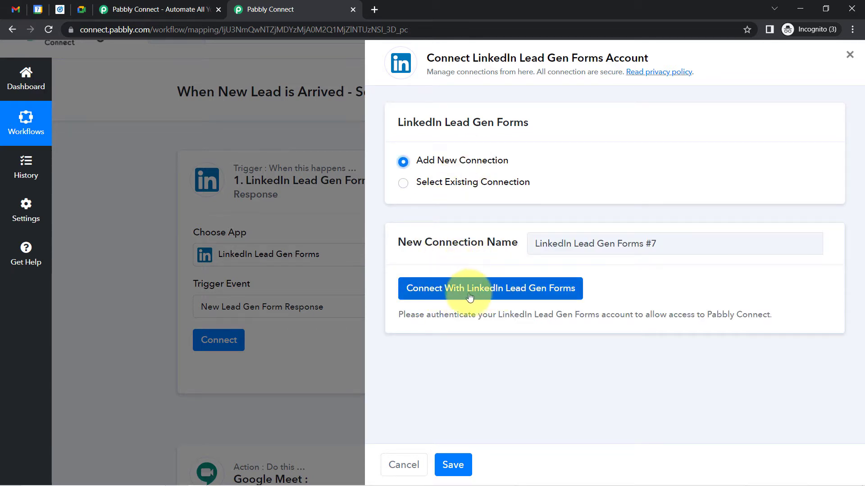
{"action": "left_click", "coordinate": [491, 290]}
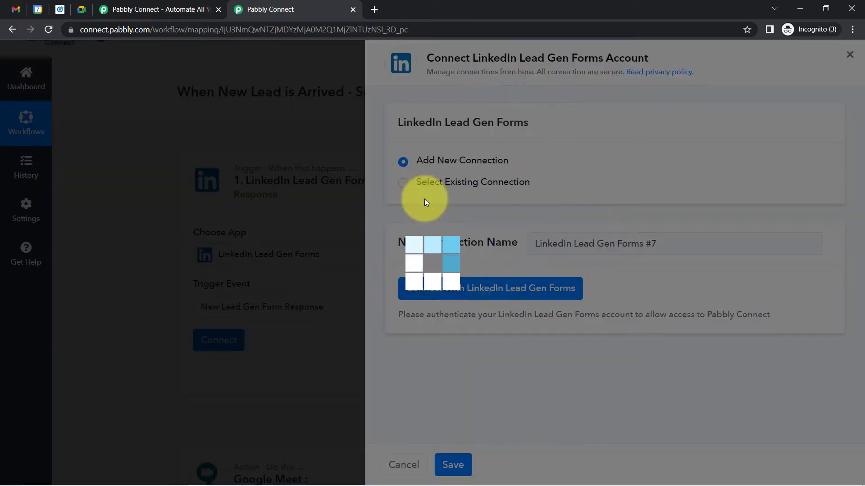
{"action": "left_click", "coordinate": [438, 9]}
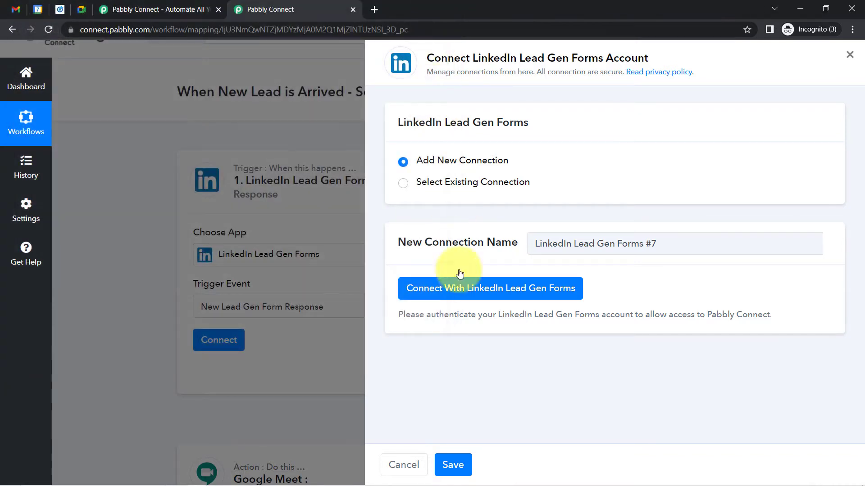
{"action": "left_click", "coordinate": [464, 185]}
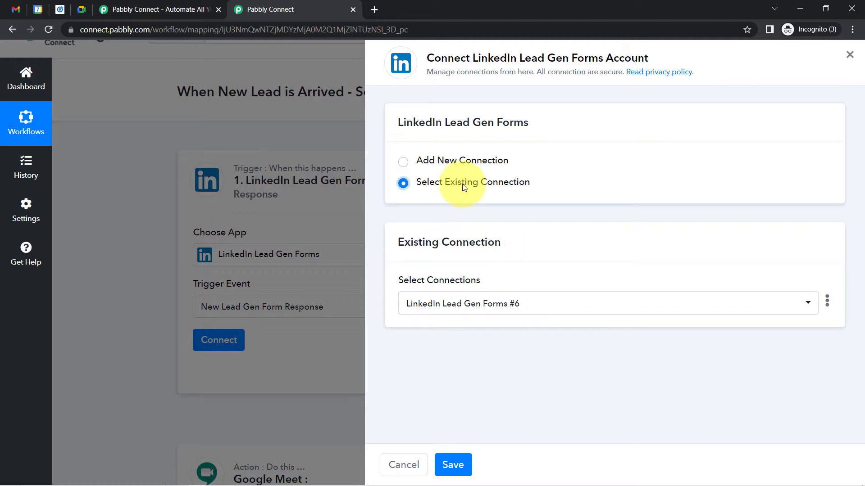
{"action": "left_click", "coordinate": [451, 464]}
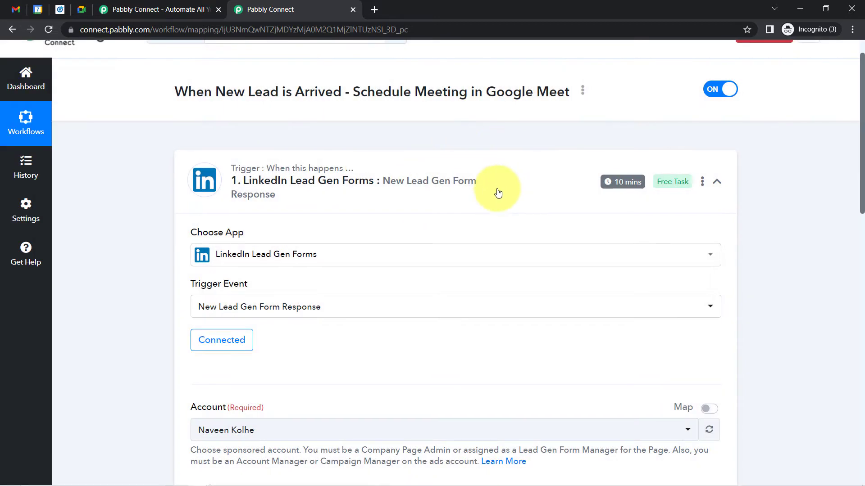
Review the connected trigger's Account and Lead Form fields, then switch to LinkedIn Campaign Manager
{"action": "left_click_drag", "start_coordinate": [862, 124], "coordinate": [850, 224]}
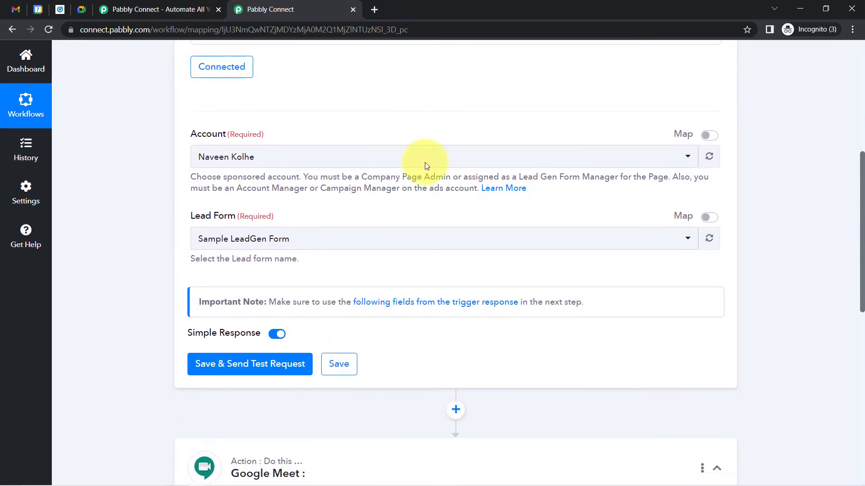
{"action": "left_click_drag", "start_coordinate": [193, 137], "coordinate": [262, 136]}
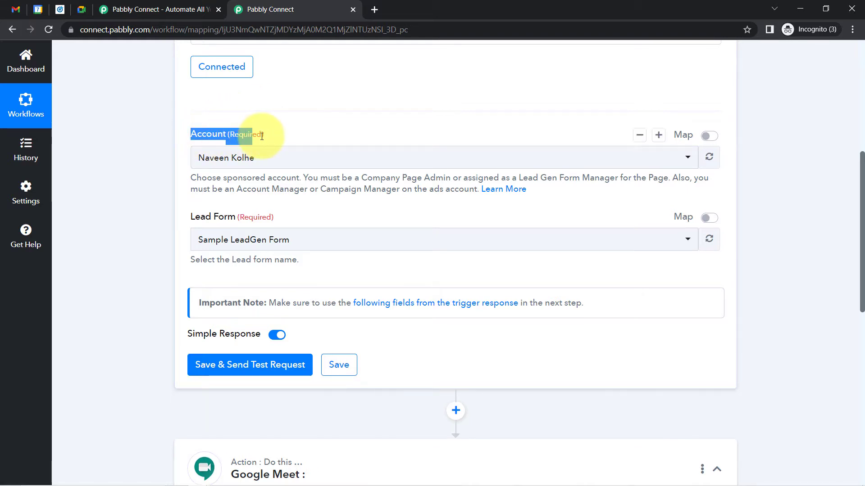
{"action": "left_click_drag", "start_coordinate": [190, 218], "coordinate": [260, 233]}
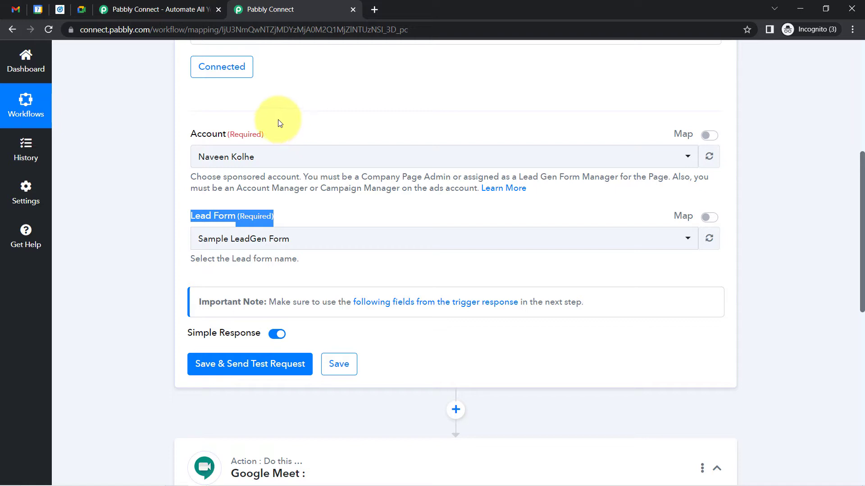
{"action": "left_click", "coordinate": [60, 9]}
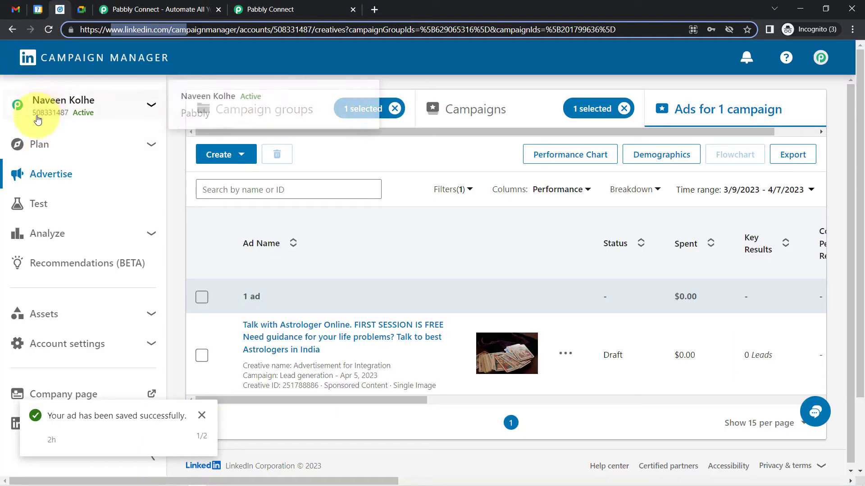
{"action": "left_click", "coordinate": [257, 9]}
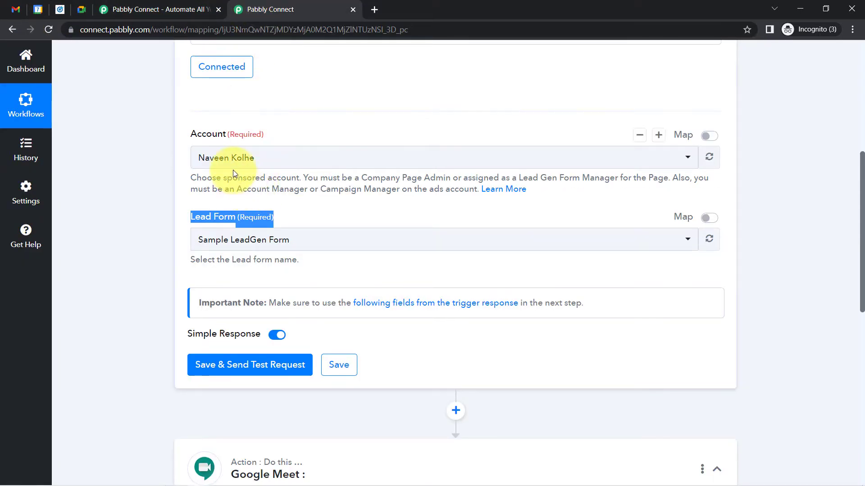
{"action": "left_click", "coordinate": [202, 218]}
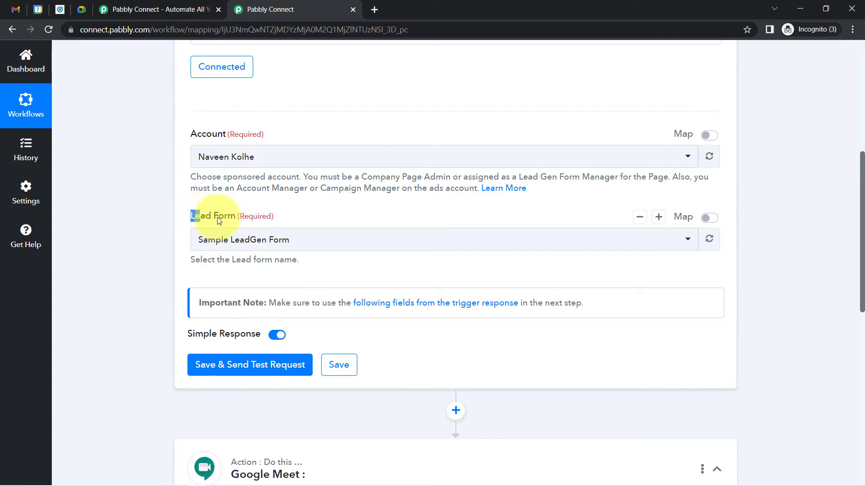
{"action": "left_click_drag", "start_coordinate": [217, 220], "coordinate": [282, 218]}
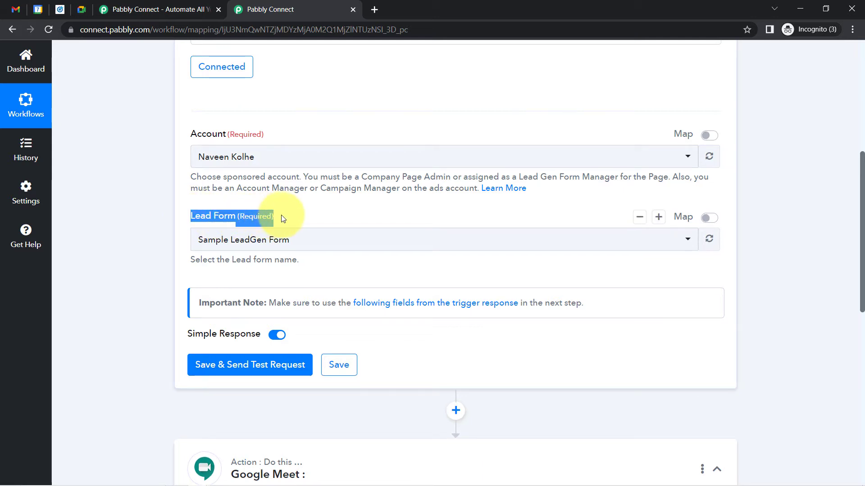
{"action": "left_click", "coordinate": [60, 17]}
Find the Automatic Meeting Schedule Form under Assets > Lead Gen Forms, then return to Pabbly
{"action": "left_click", "coordinate": [134, 319]}
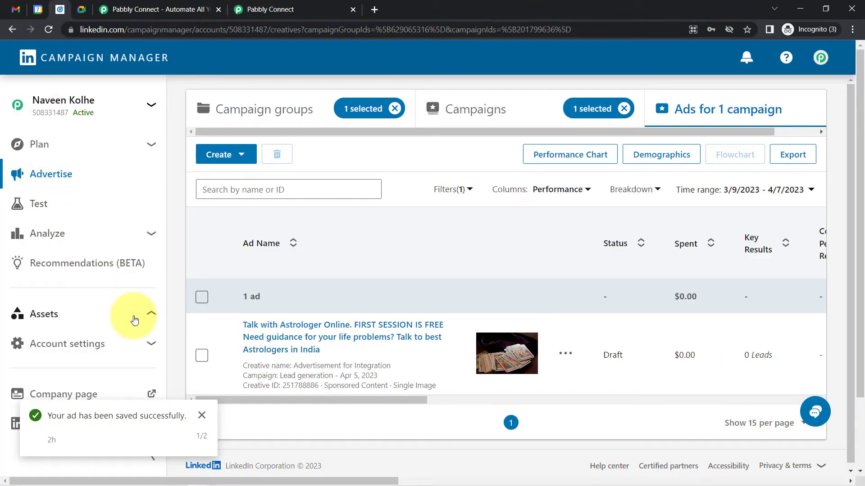
{"action": "left_click", "coordinate": [201, 416]}
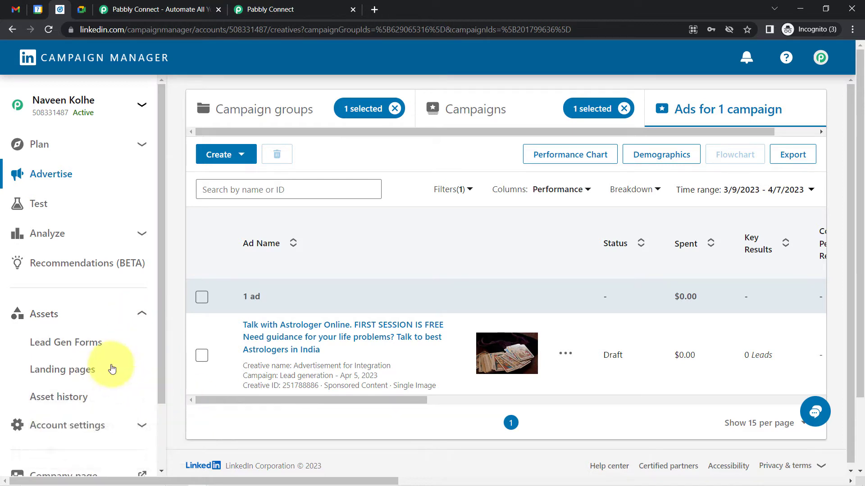
{"action": "left_click", "coordinate": [85, 346]}
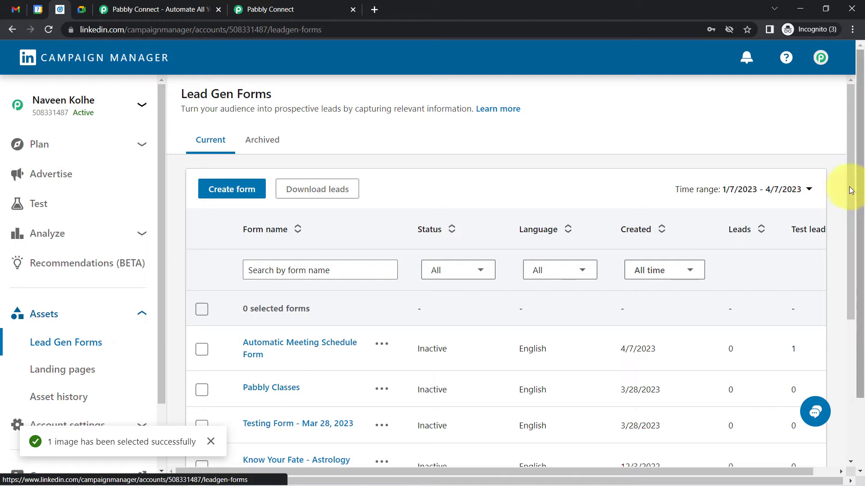
{"action": "left_click_drag", "start_coordinate": [851, 193], "coordinate": [861, 290]}
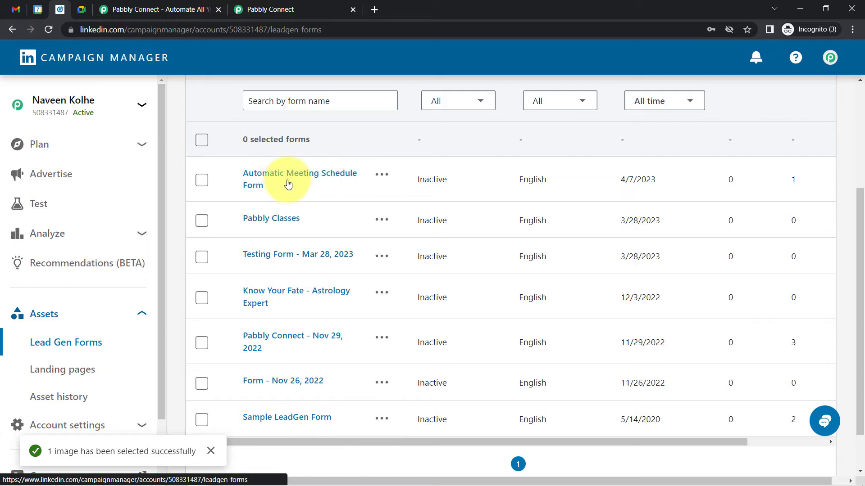
{"action": "left_click", "coordinate": [273, 9]}
{"action": "left_click", "coordinate": [216, 243]}
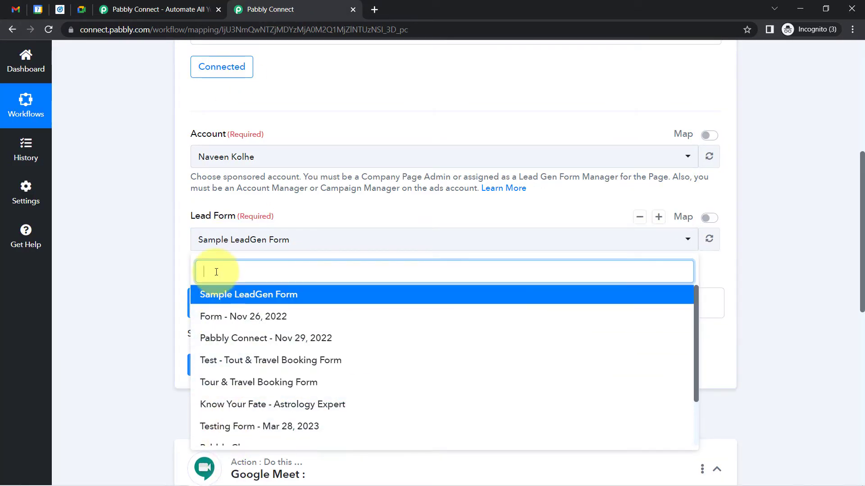
Set the trigger's Lead Form to Automatic Meeting Schedule Form and send a test request
{"action": "type", "text": "aut"}
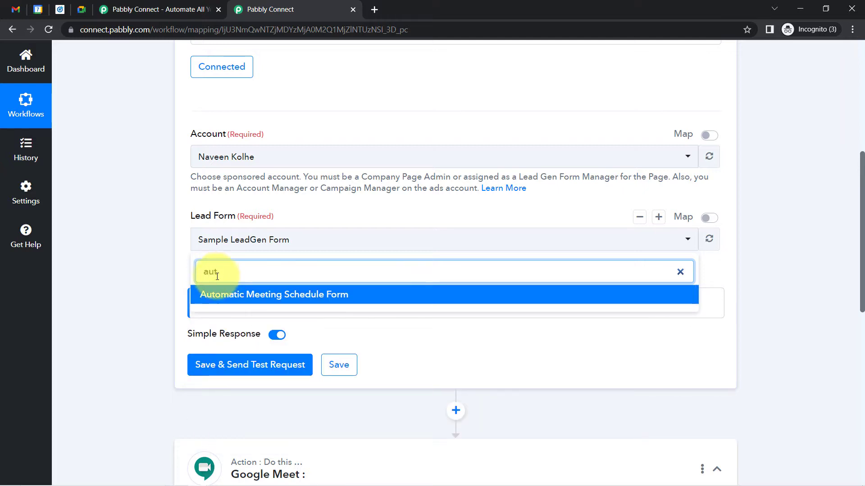
{"action": "left_click", "coordinate": [228, 295]}
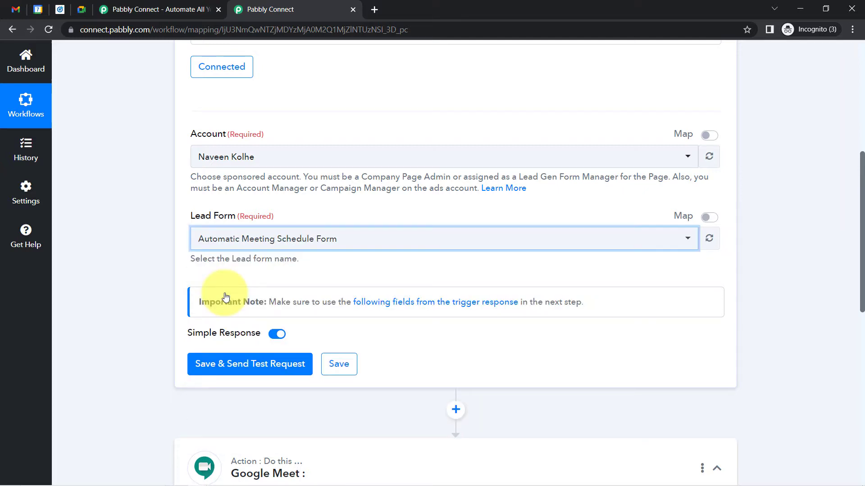
{"action": "left_click", "coordinate": [249, 363]}
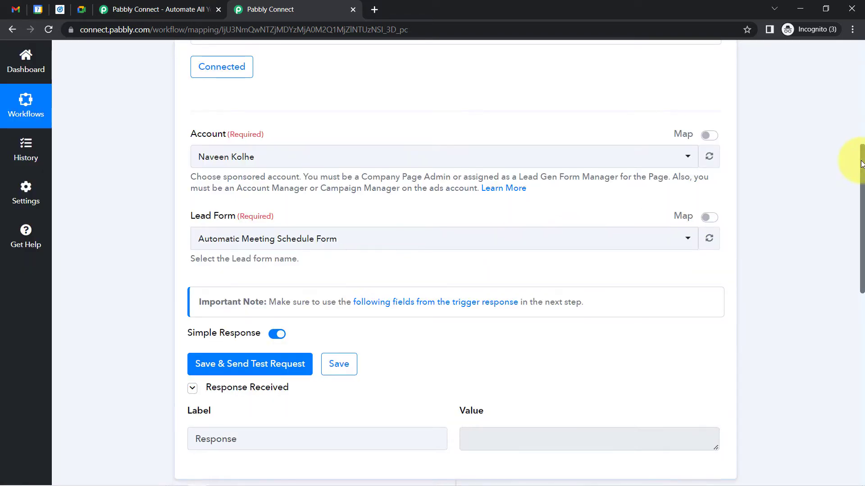
{"action": "left_click_drag", "start_coordinate": [863, 168], "coordinate": [862, 206]}
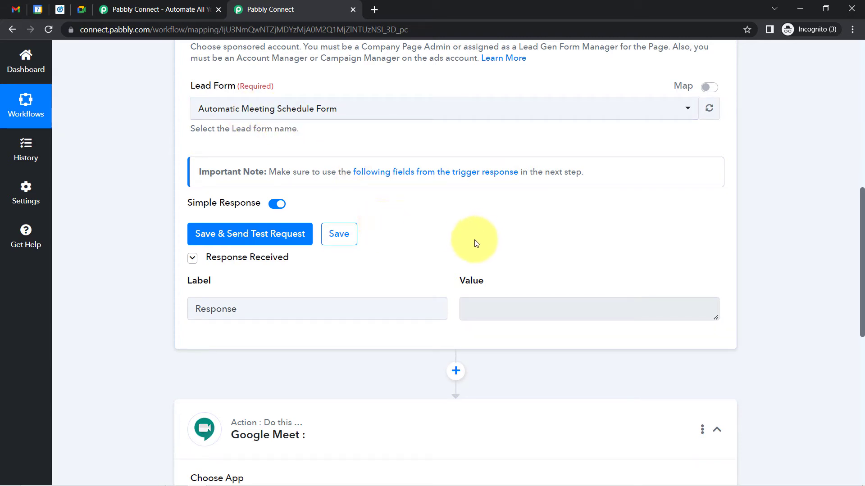
{"action": "left_click_drag", "start_coordinate": [859, 202], "coordinate": [848, 121]}
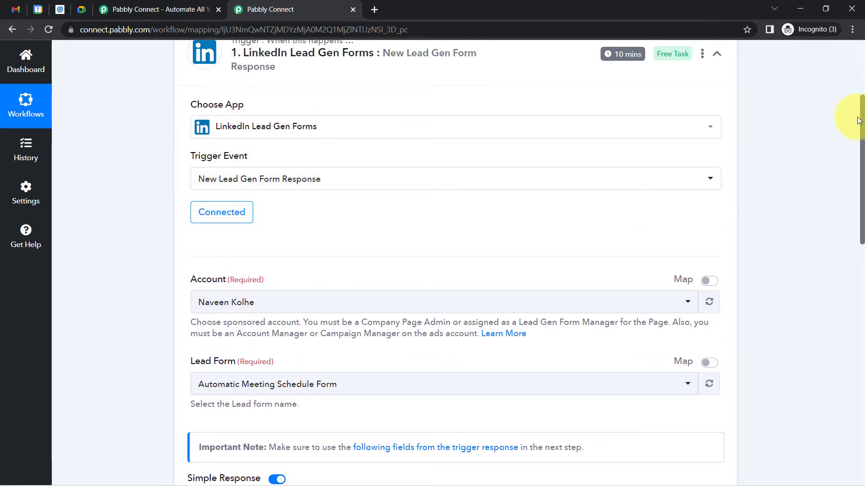
{"action": "left_click_drag", "start_coordinate": [861, 120], "coordinate": [855, 212]}
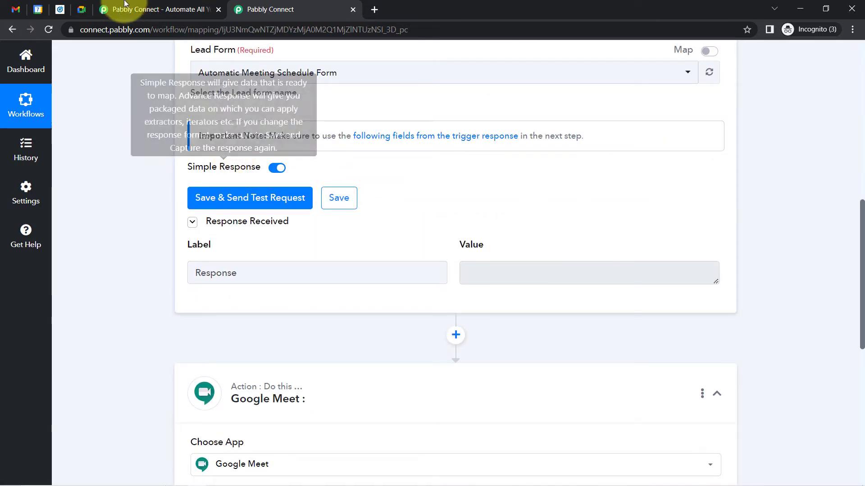
{"action": "left_click", "coordinate": [59, 12]}
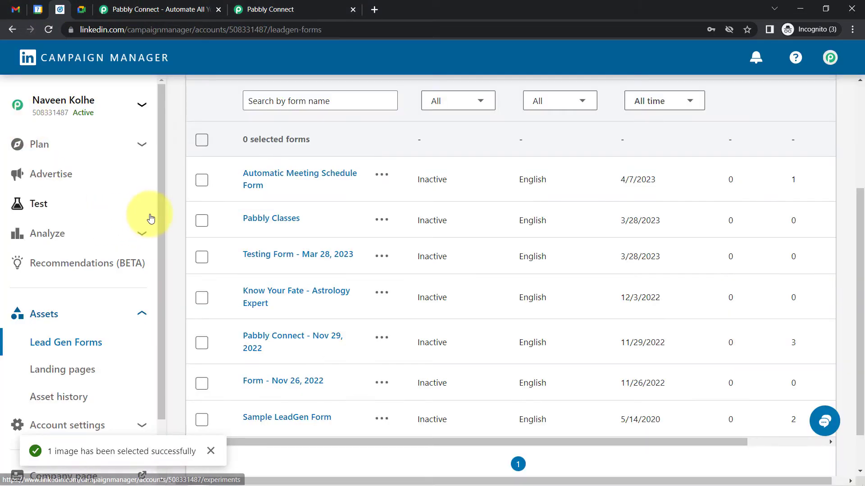
Open the 'Talk with Astrologer Online' ad from the campaign group's ads as a LinkedIn post
{"action": "left_click", "coordinate": [49, 176]}
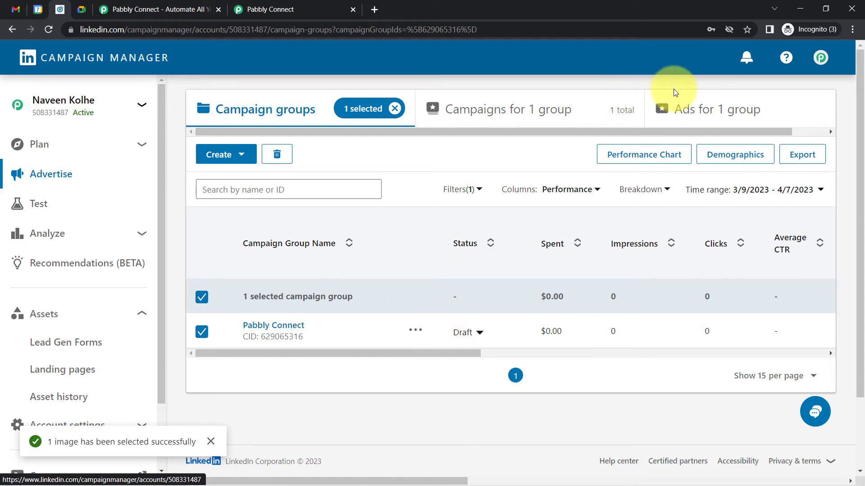
{"action": "left_click", "coordinate": [710, 111]}
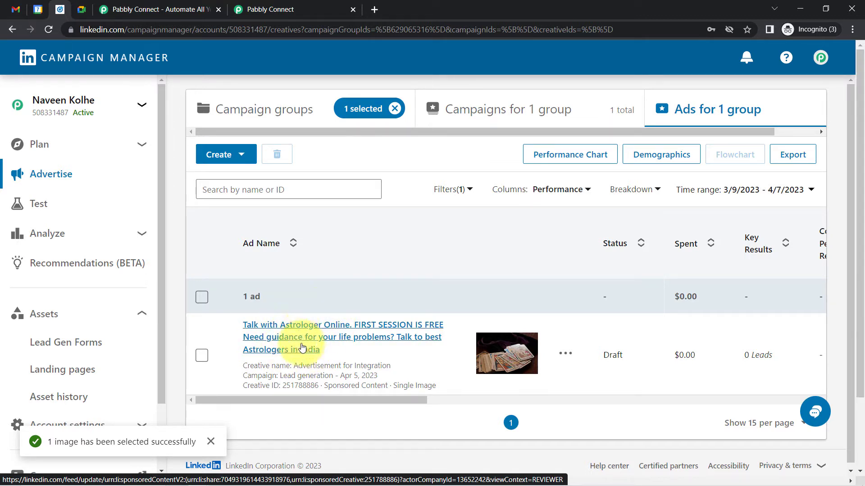
{"action": "left_click", "coordinate": [270, 327]}
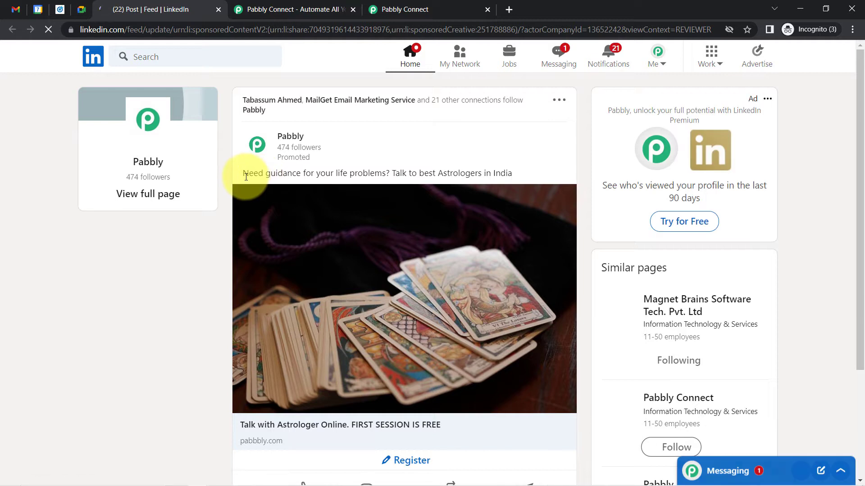
Open the ad's registration form and clear its prefilled email address
{"action": "left_click_drag", "start_coordinate": [254, 174], "coordinate": [467, 174]}
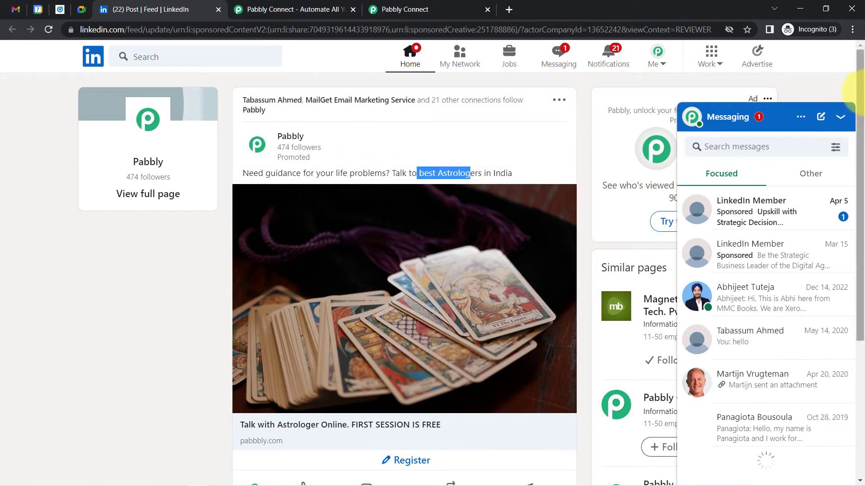
{"action": "left_click", "coordinate": [841, 117]}
{"action": "left_click_drag", "start_coordinate": [861, 164], "coordinate": [861, 258]}
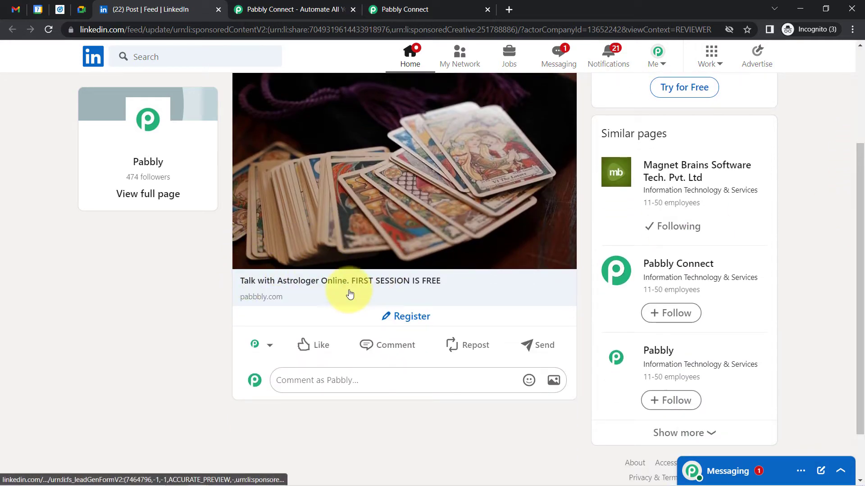
{"action": "left_click", "coordinate": [401, 317]}
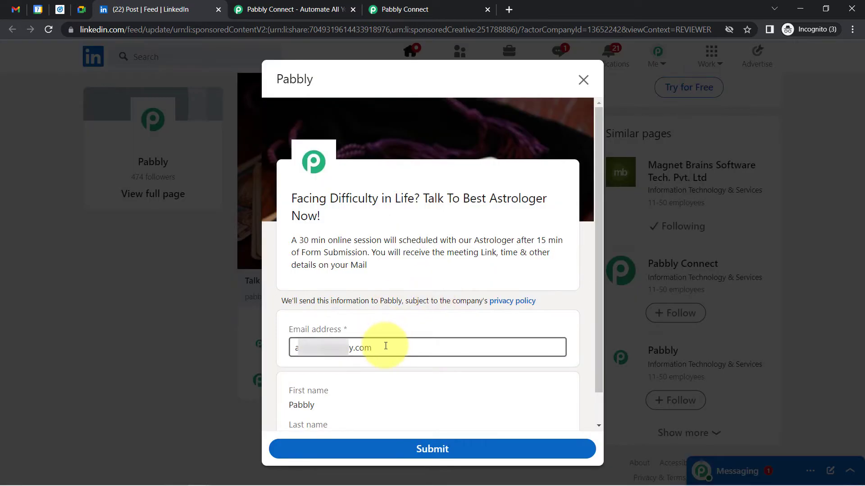
{"action": "triple_click", "coordinate": [386, 346]}
{"action": "key", "text": "BackSpace"}
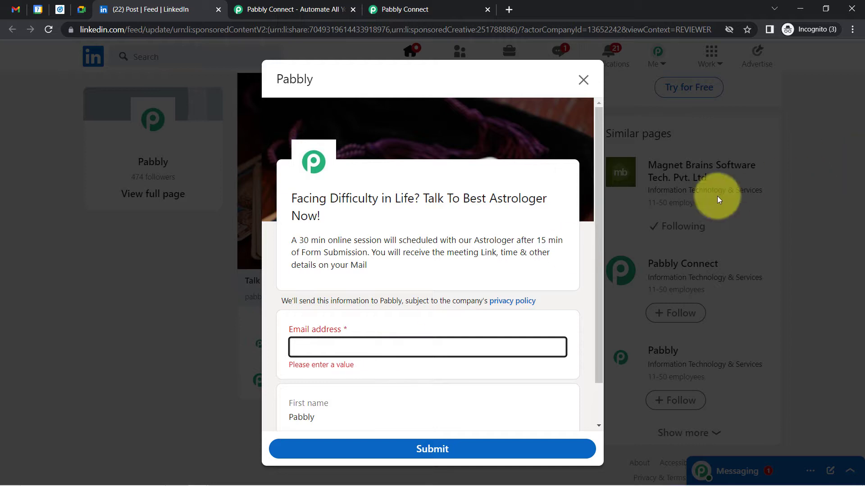
{"action": "left_click_drag", "start_coordinate": [595, 182], "coordinate": [588, 231]}
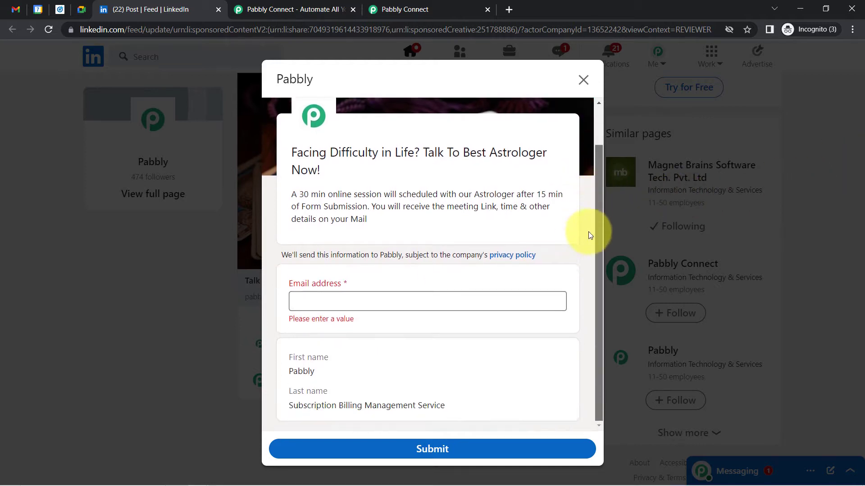
{"action": "left_click_drag", "start_coordinate": [289, 285], "coordinate": [346, 286]}
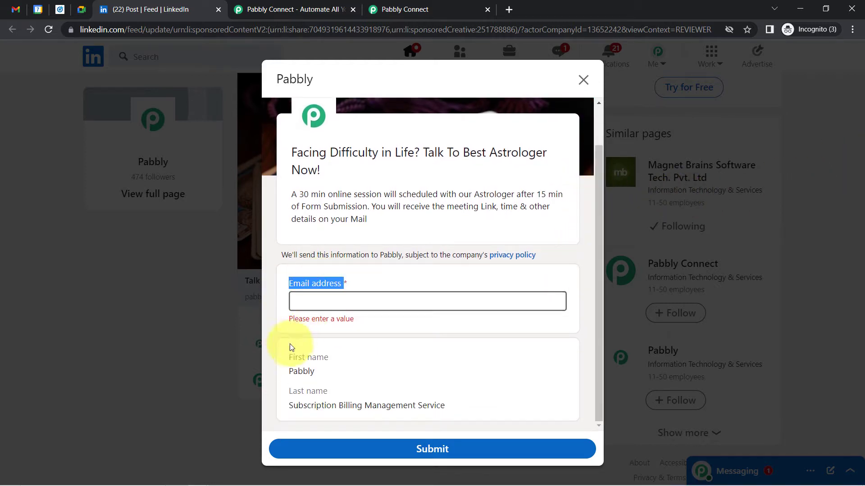
{"action": "left_click_drag", "start_coordinate": [288, 358], "coordinate": [315, 358]}
{"action": "left_click_drag", "start_coordinate": [290, 405], "coordinate": [312, 406]}
Enter a demo e-mail address in the lead form, review the prefilled names, and close it
{"action": "left_click", "coordinate": [294, 301]}
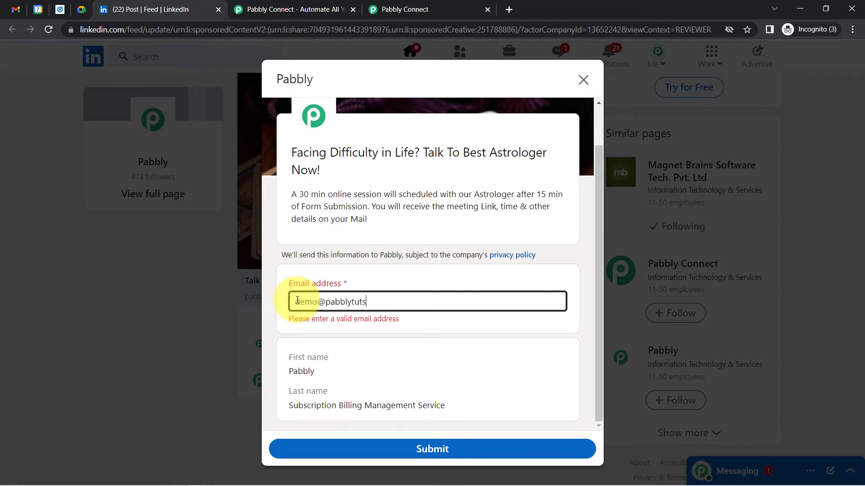
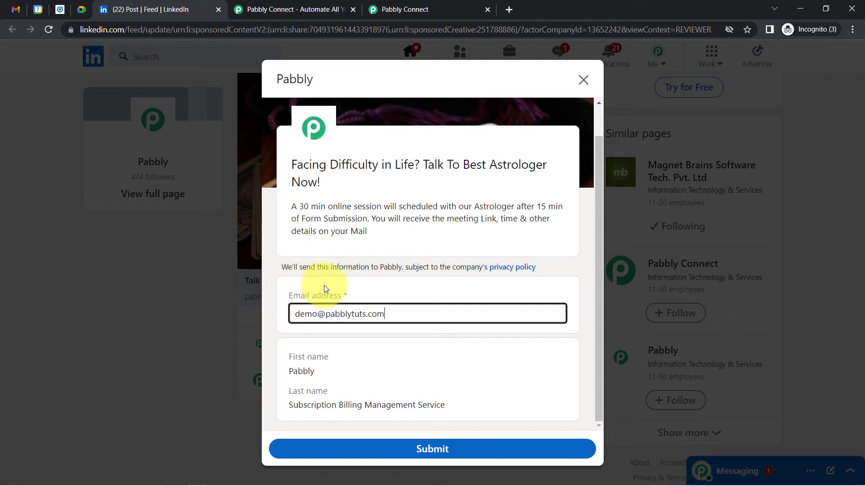
{"action": "left_click", "coordinate": [599, 193]}
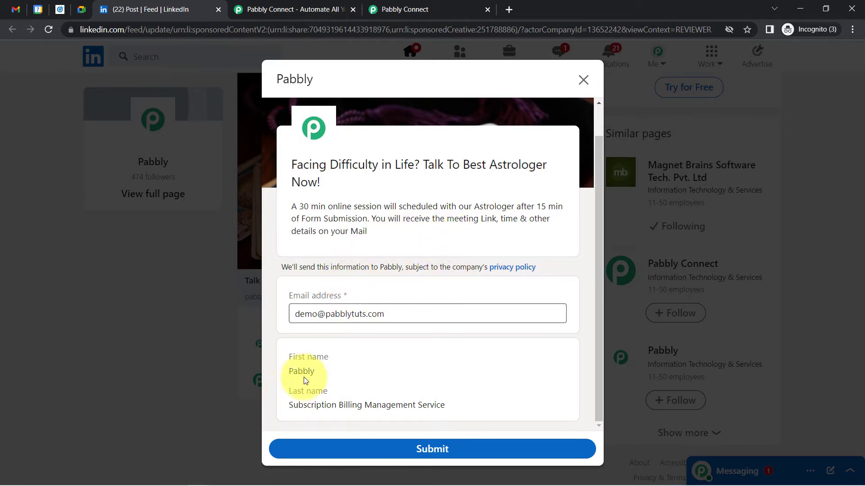
{"action": "left_click_drag", "start_coordinate": [293, 356], "coordinate": [330, 360]}
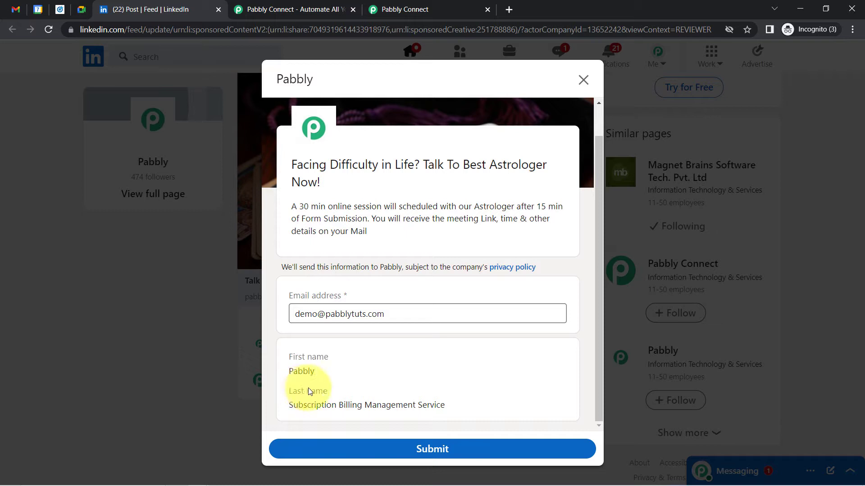
{"action": "left_click_drag", "start_coordinate": [309, 391], "coordinate": [338, 391]}
{"action": "left_click_drag", "start_coordinate": [293, 376], "coordinate": [315, 372]}
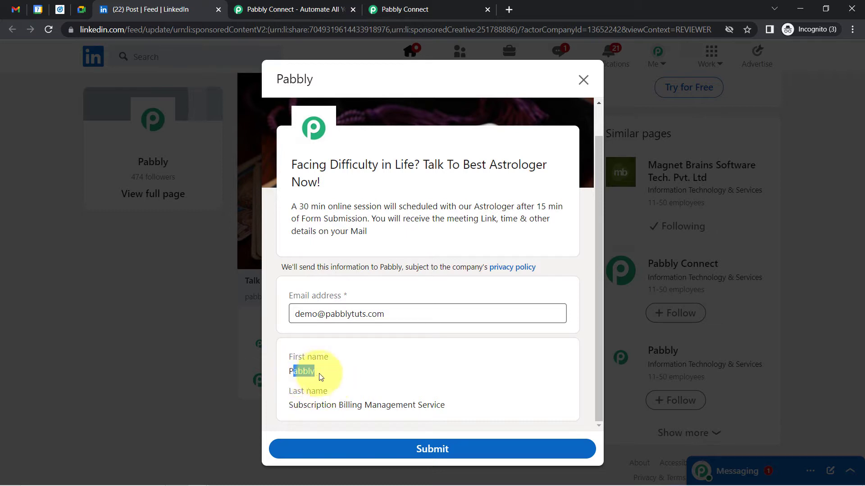
{"action": "left_click_drag", "start_coordinate": [311, 406], "coordinate": [432, 406]}
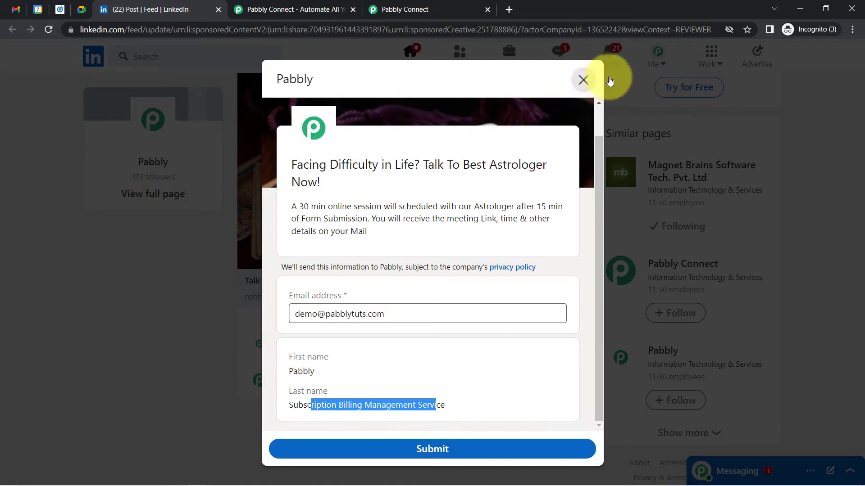
{"action": "left_click", "coordinate": [585, 80]}
{"action": "left_click", "coordinate": [657, 56]}
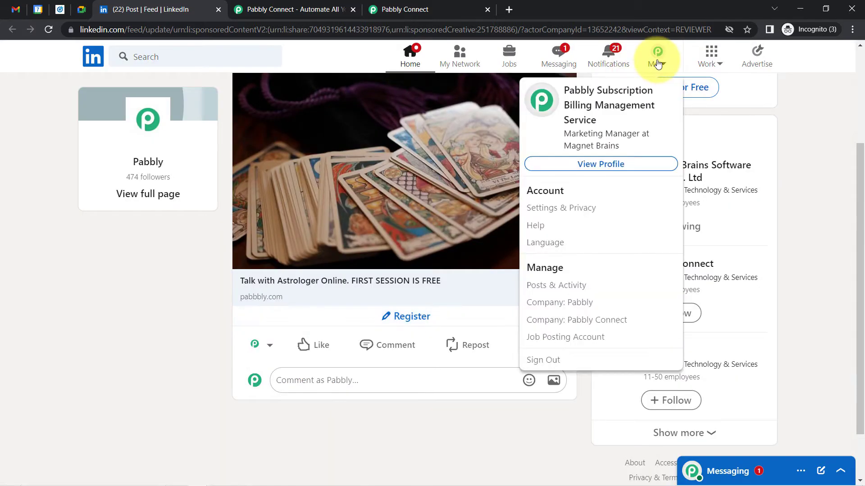
Open the profile's intro editor and clear the first name field
{"action": "left_click", "coordinate": [590, 165]}
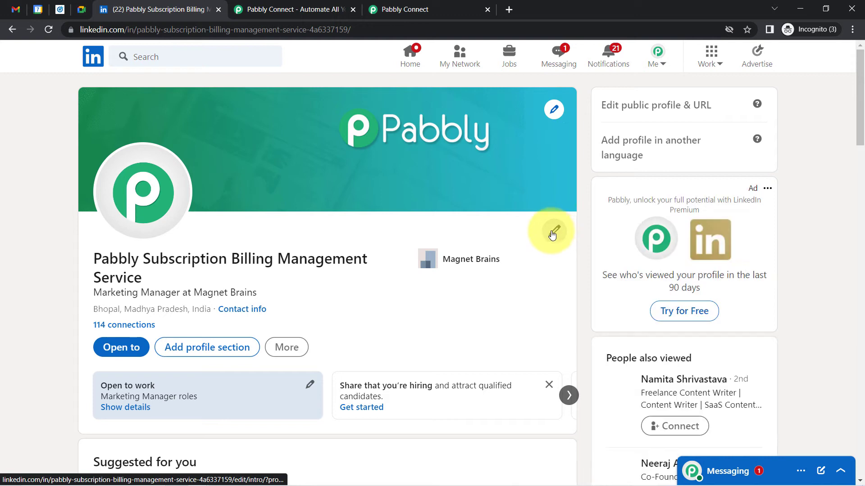
{"action": "left_click", "coordinate": [552, 236]}
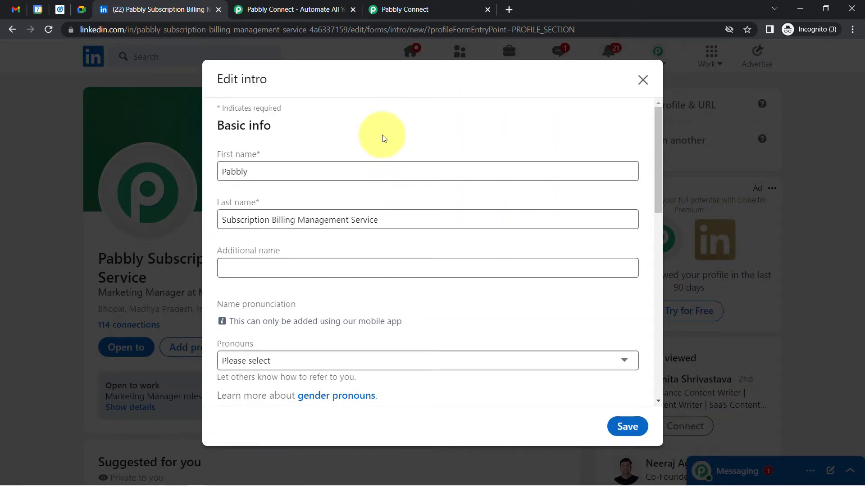
{"action": "left_click_drag", "start_coordinate": [284, 170], "coordinate": [216, 173]}
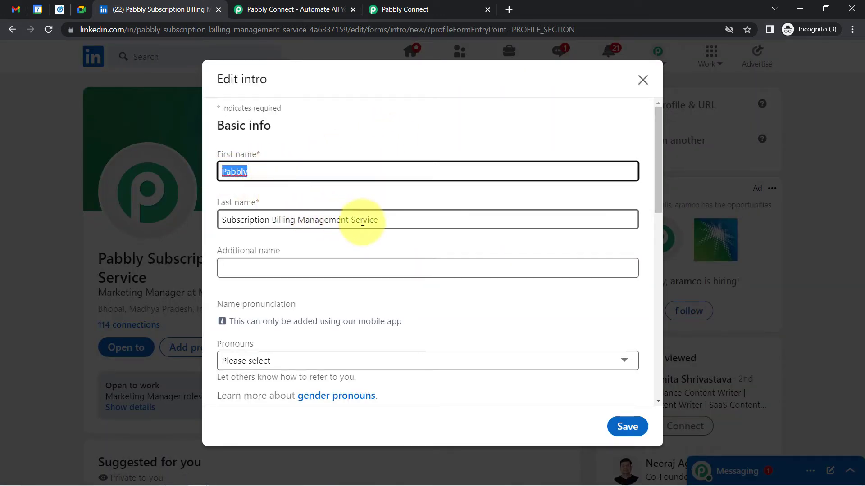
{"action": "left_click_drag", "start_coordinate": [380, 221], "coordinate": [204, 218]}
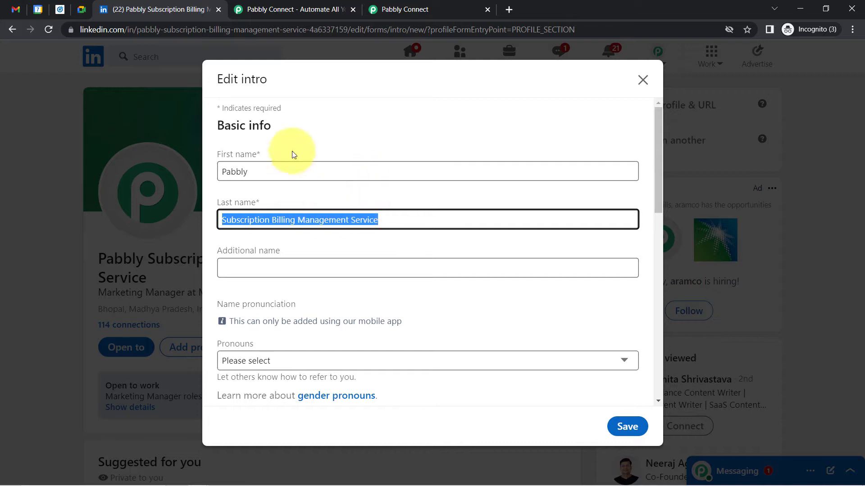
{"action": "left_click", "coordinate": [245, 171]}
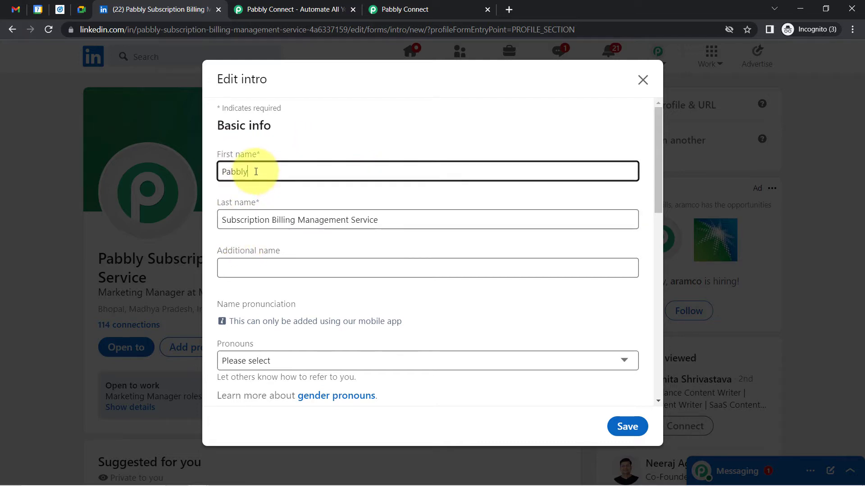
{"action": "double_click", "coordinate": [255, 171]}
{"action": "key", "text": "BackSpace"}
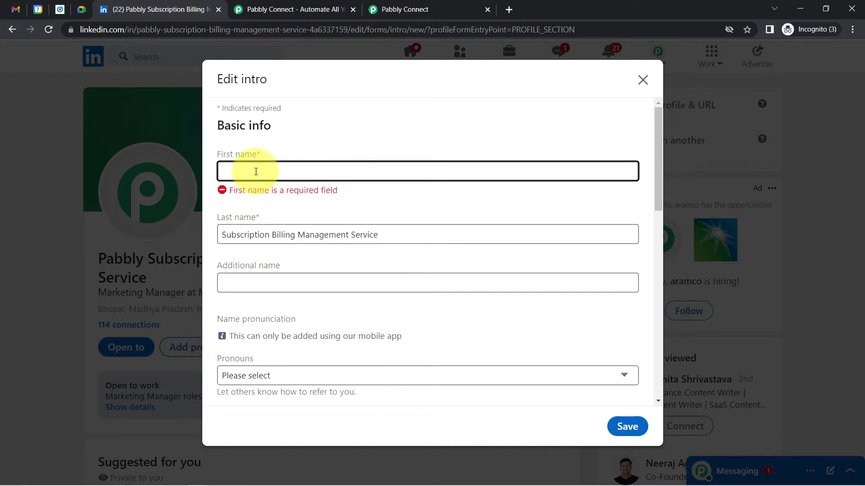
Restore the original first name, save the intro, and open the ad preview in a new tab
{"action": "type", "text": "Dumm"}
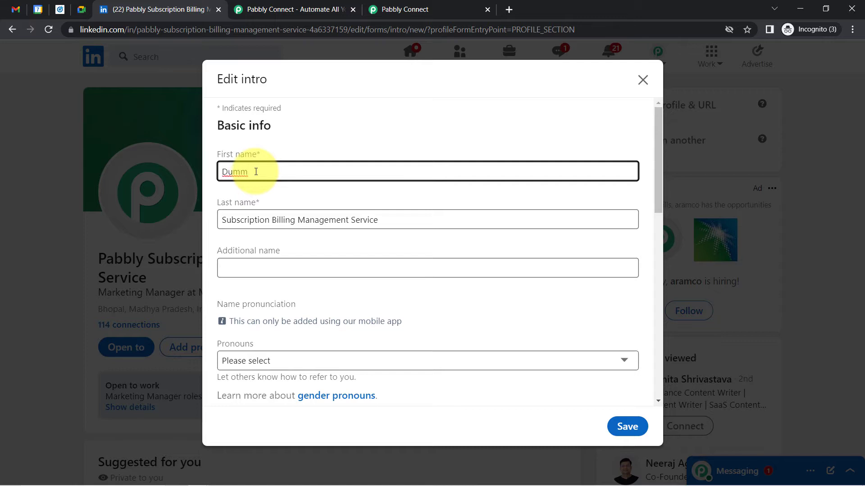
{"action": "key", "text": "BackSpace"}
{"action": "key", "text": "BackSpace"}
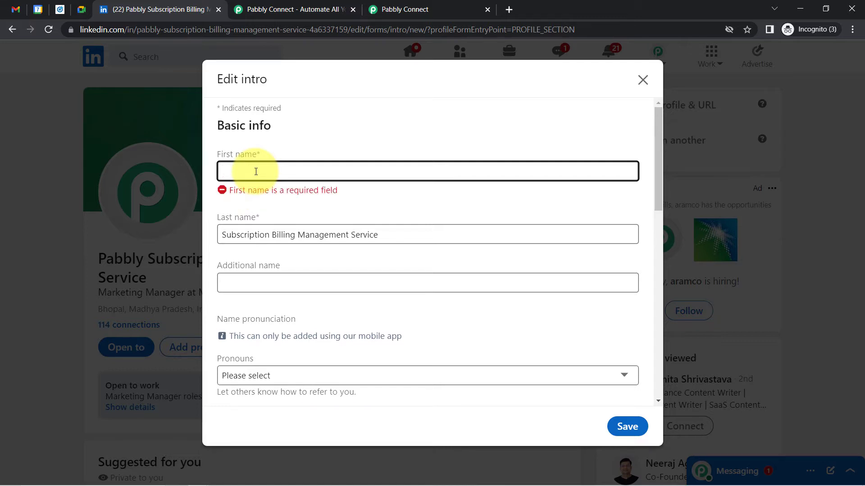
{"action": "type", "text": "Dumm"}
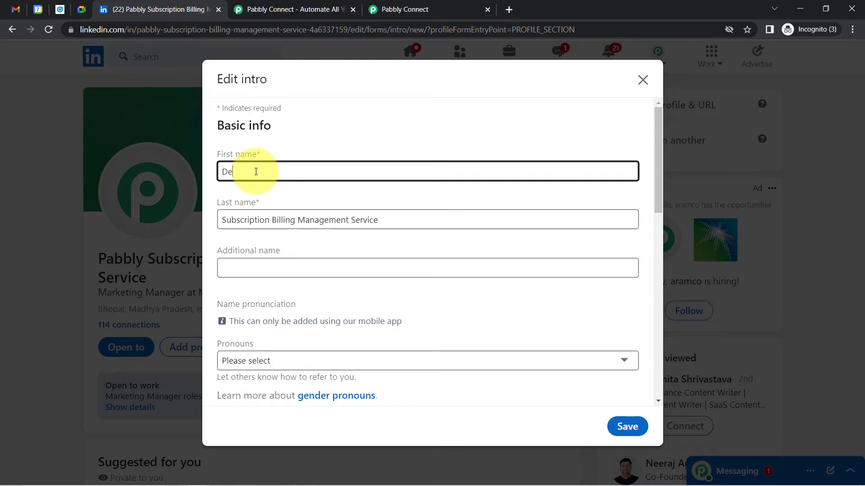
{"action": "key", "text": "BackSpace"}
{"action": "type", "text": "Pabbly"}
{"action": "left_click", "coordinate": [232, 190]}
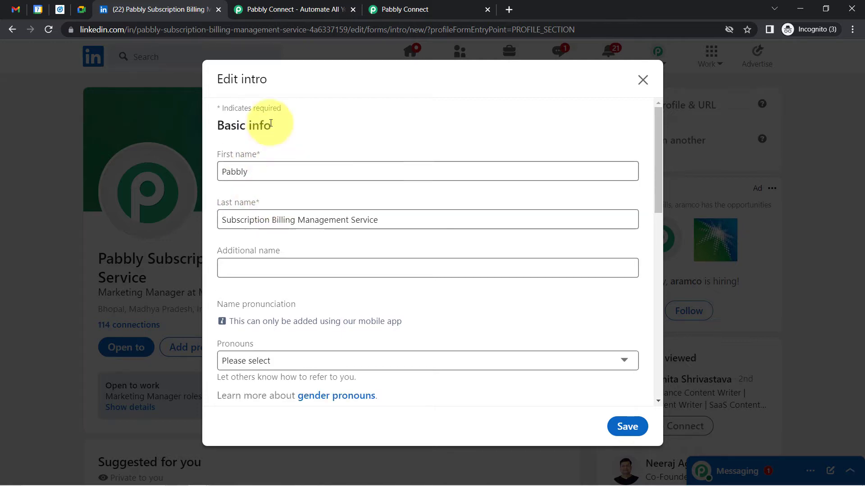
{"action": "left_click", "coordinate": [228, 171]}
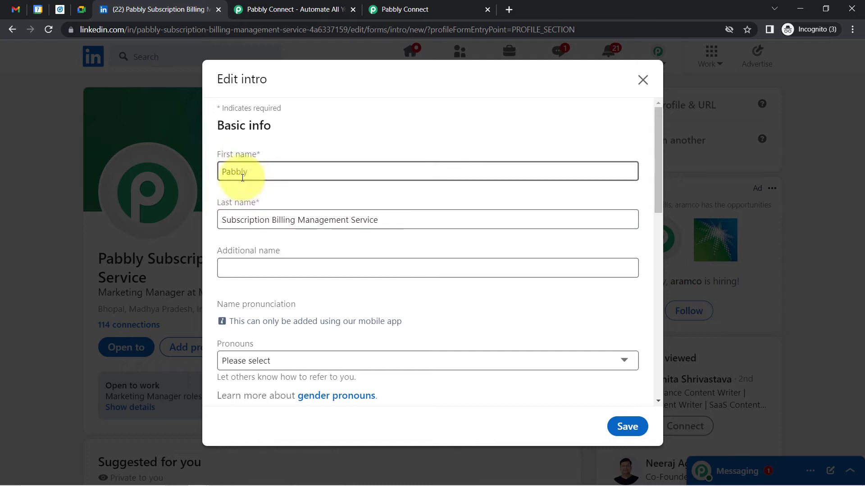
{"action": "left_click", "coordinate": [616, 427]}
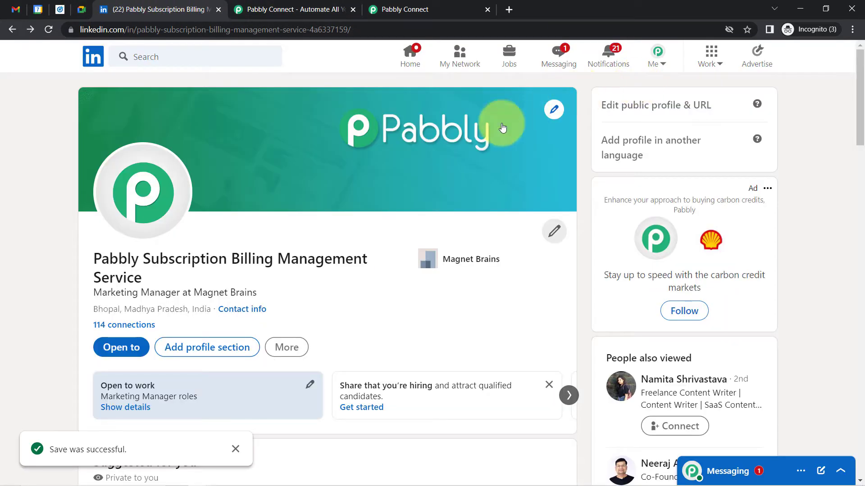
{"action": "left_click", "coordinate": [60, 9]}
{"action": "left_click", "coordinate": [275, 331]}
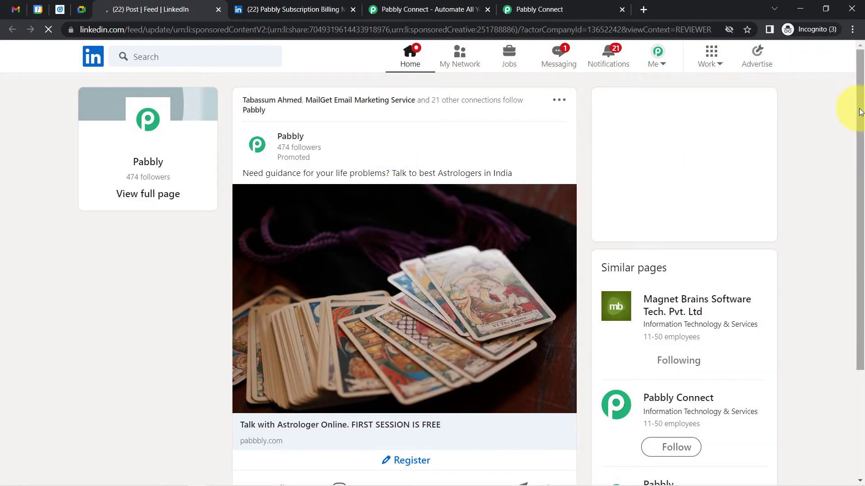
Open the astrologer ad's registration form and replace its e-mail with a demo address
{"action": "left_click_drag", "start_coordinate": [861, 115], "coordinate": [858, 196]}
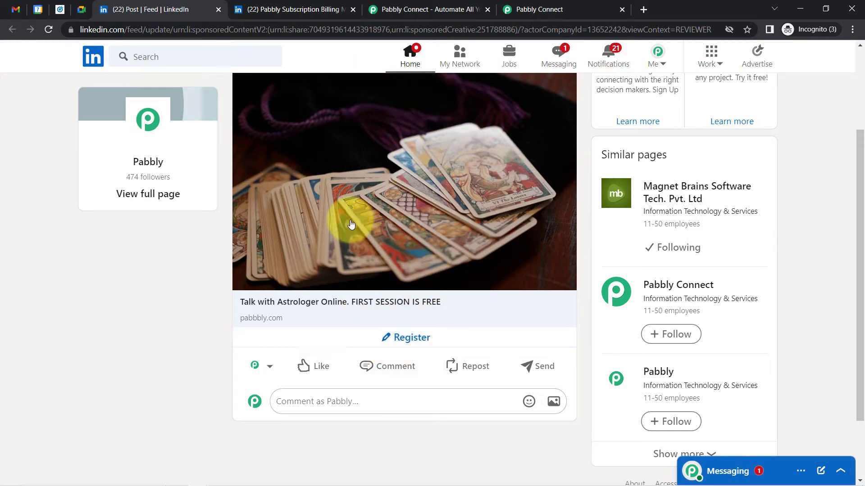
{"action": "left_click", "coordinate": [409, 339]}
{"action": "left_click", "coordinate": [380, 348]}
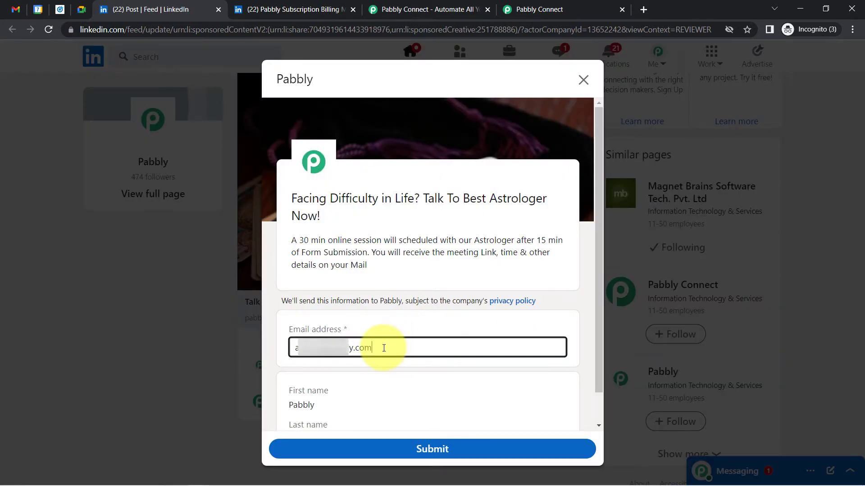
{"action": "key", "text": "ctrl+a"}
{"action": "key", "text": "BackSpace"}
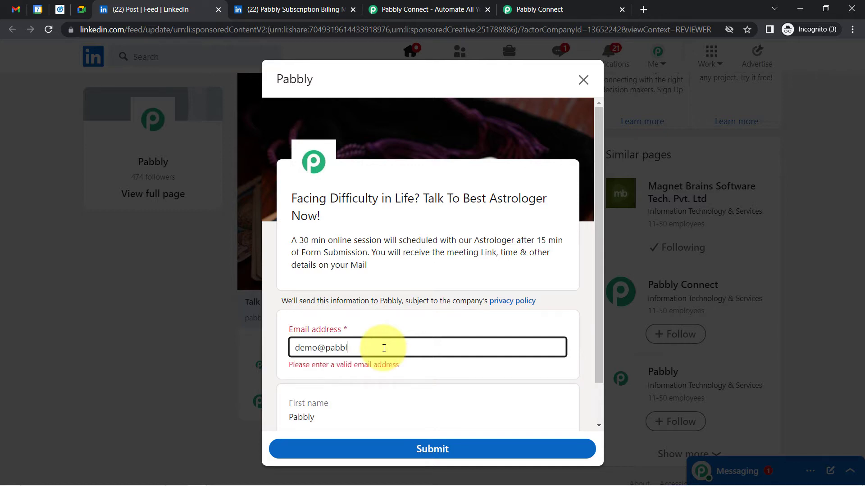
{"action": "left_click_drag", "start_coordinate": [598, 181], "coordinate": [581, 264]}
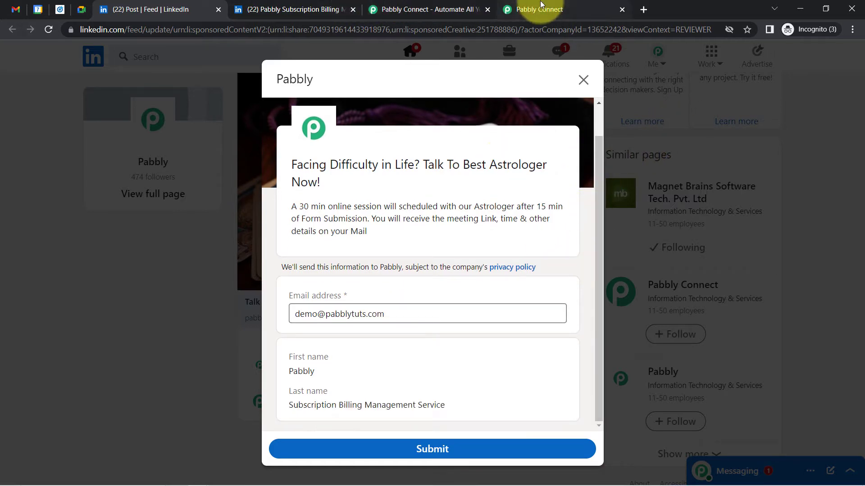
Close the Pabbly Connect website tab and place the workflow tab next to LinkedIn
{"action": "left_click", "coordinate": [509, 9]}
{"action": "left_click", "coordinate": [428, 9]}
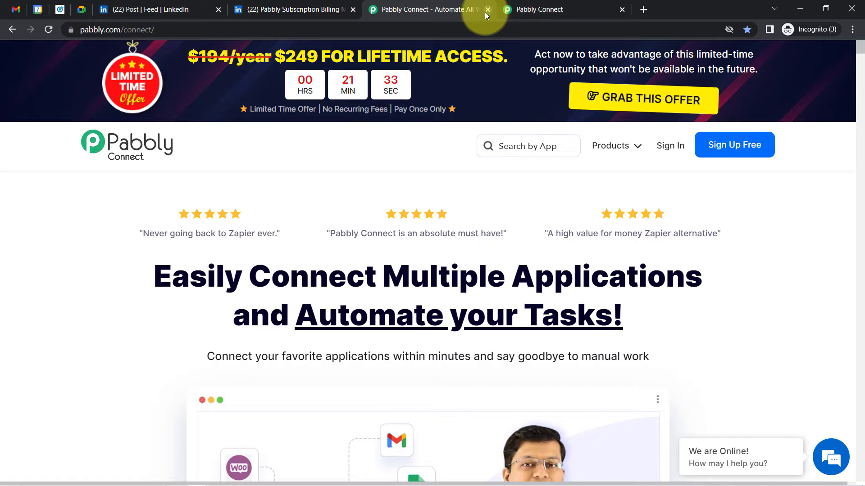
{"action": "left_click", "coordinate": [486, 10]}
{"action": "left_click_drag", "start_coordinate": [482, 14], "coordinate": [307, 12]}
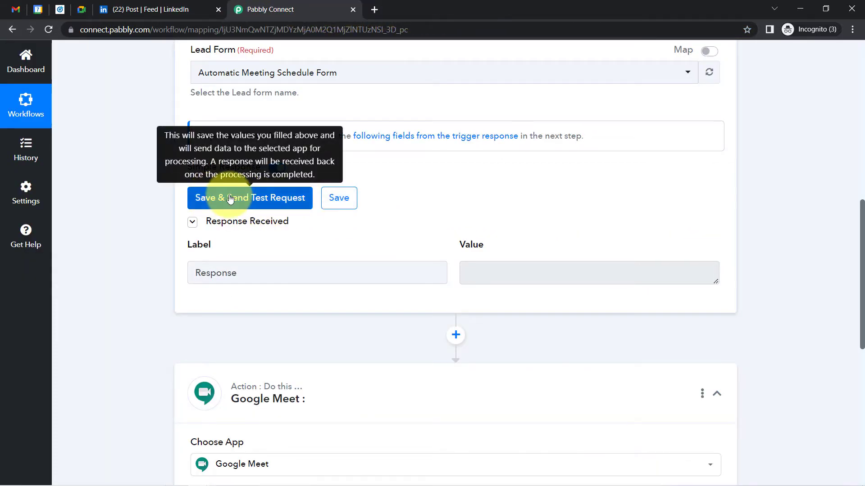
Submit the LinkedIn lead form and fetch its response with Save & Send Test Request
{"action": "left_click", "coordinate": [230, 198]}
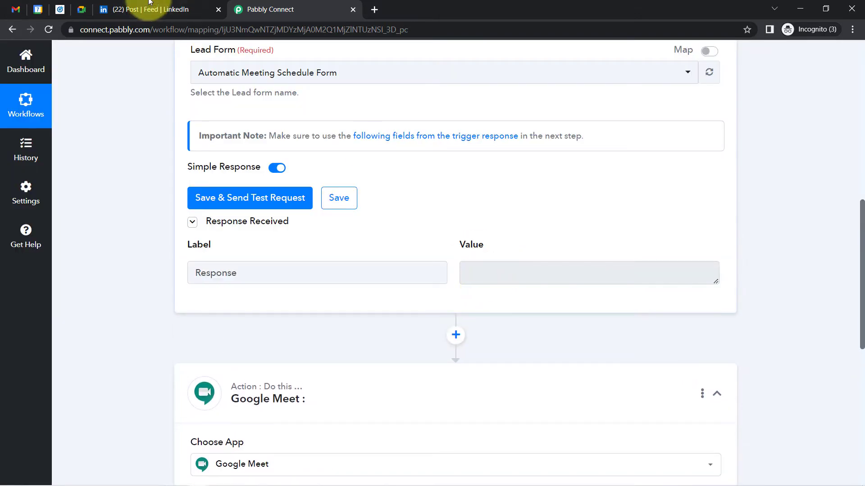
{"action": "left_click", "coordinate": [150, 8]}
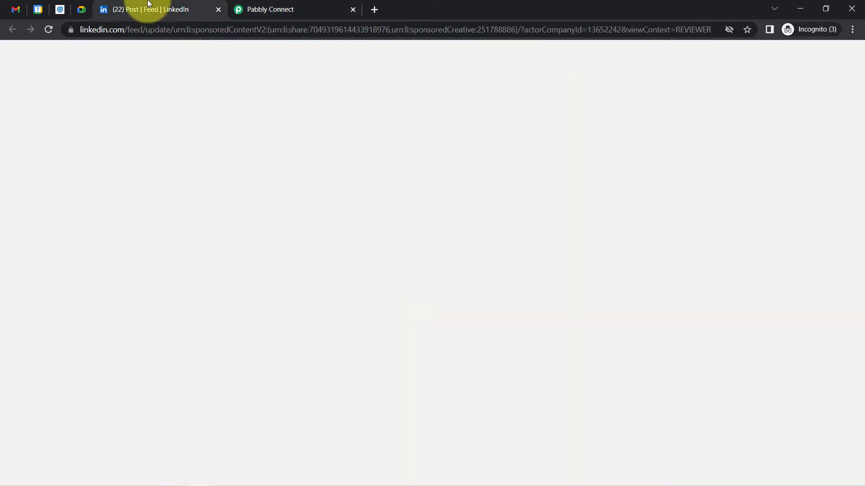
{"action": "left_click", "coordinate": [424, 454]}
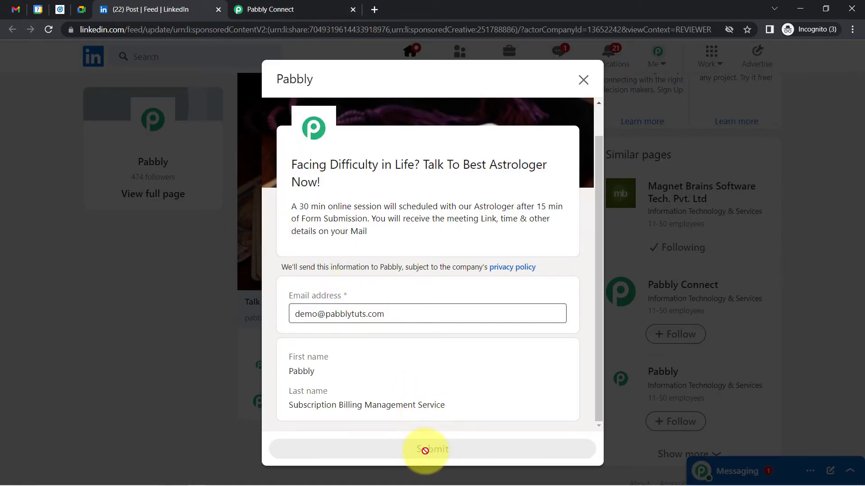
{"action": "left_click", "coordinate": [296, 7]}
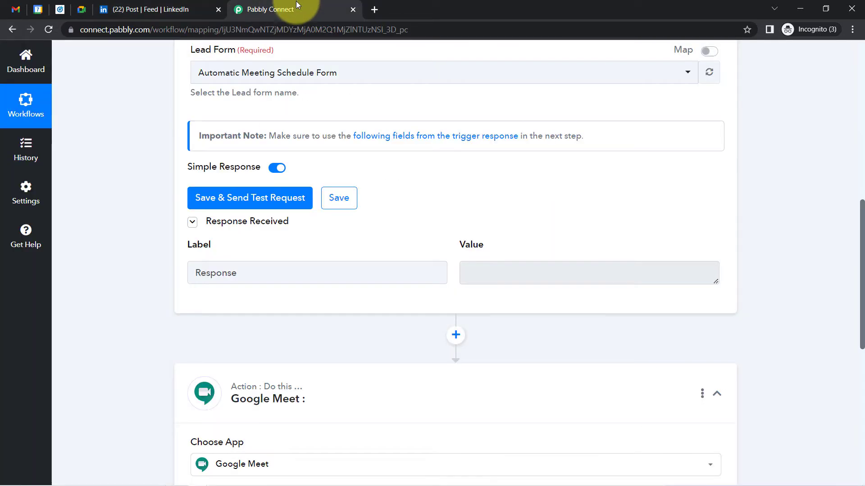
{"action": "left_click", "coordinate": [210, 198]}
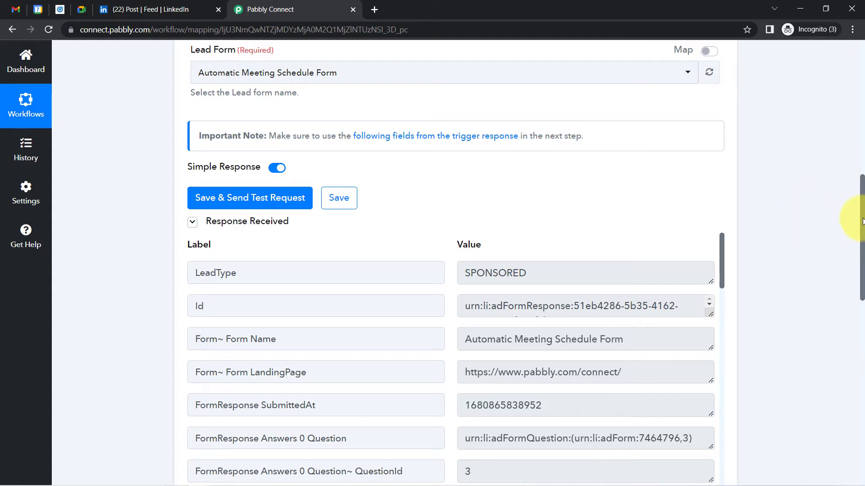
Review the received lead fields, including the form name and first name Pabbly
{"action": "left_click_drag", "start_coordinate": [863, 220], "coordinate": [859, 263]}
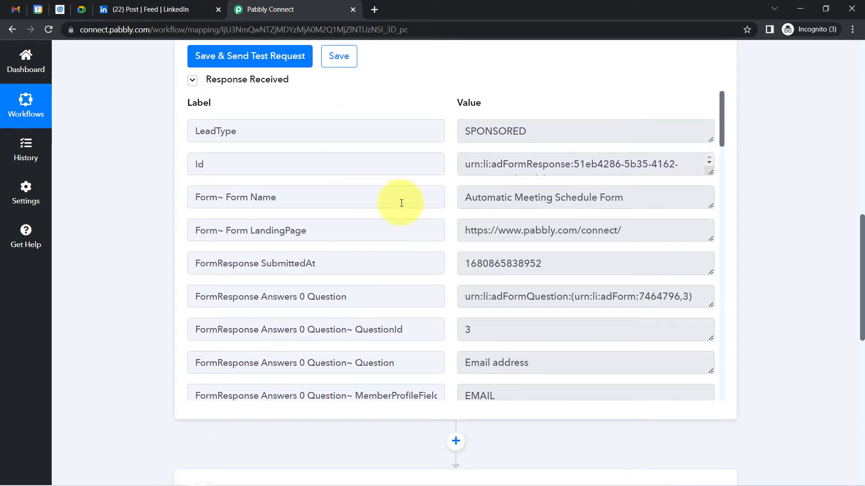
{"action": "left_click_drag", "start_coordinate": [487, 198], "coordinate": [627, 198]}
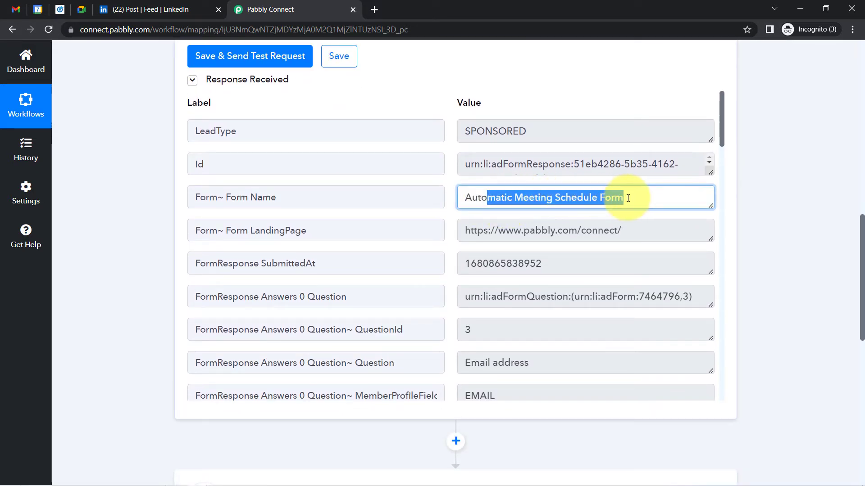
{"action": "left_click", "coordinate": [628, 198]}
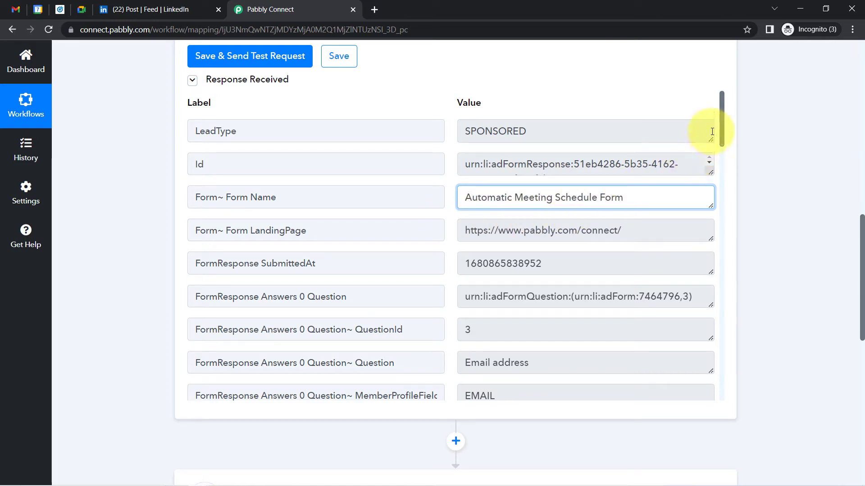
{"action": "left_click_drag", "start_coordinate": [720, 129], "coordinate": [721, 139]}
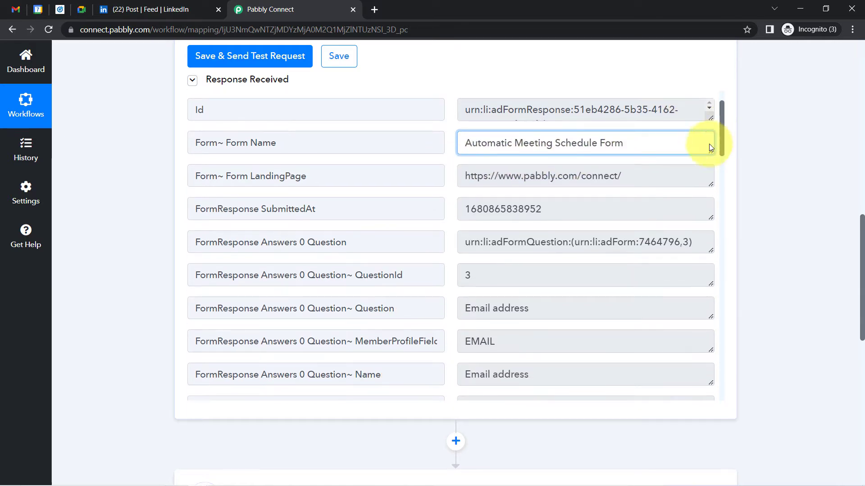
{"action": "left_click_drag", "start_coordinate": [523, 176], "coordinate": [631, 177]}
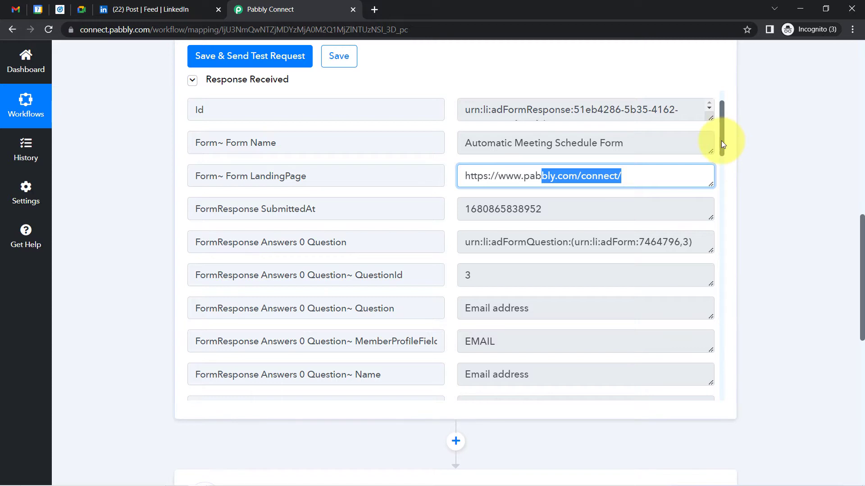
{"action": "left_click_drag", "start_coordinate": [721, 140], "coordinate": [723, 189]}
{"action": "left_click_drag", "start_coordinate": [548, 218], "coordinate": [471, 217]}
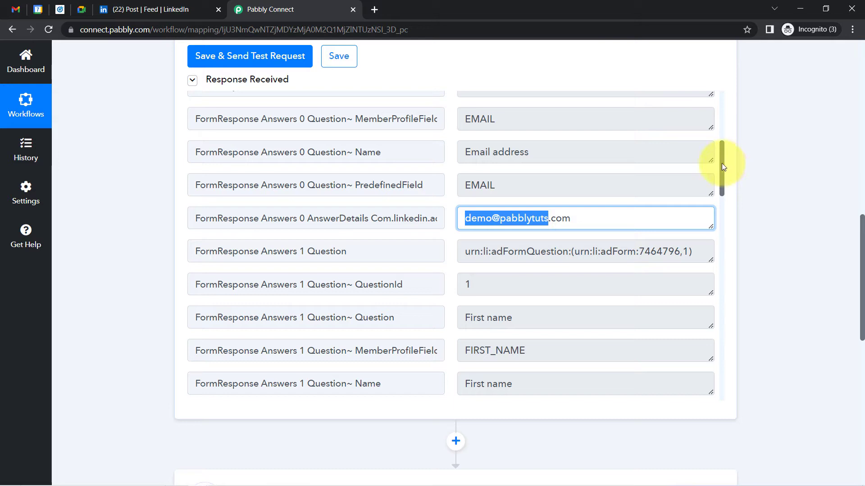
{"action": "left_click_drag", "start_coordinate": [723, 164], "coordinate": [719, 212]}
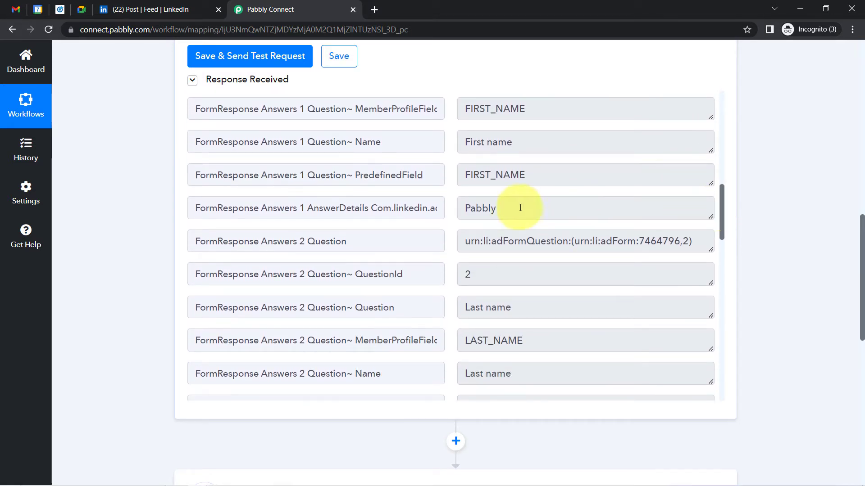
{"action": "double_click", "coordinate": [503, 209]}
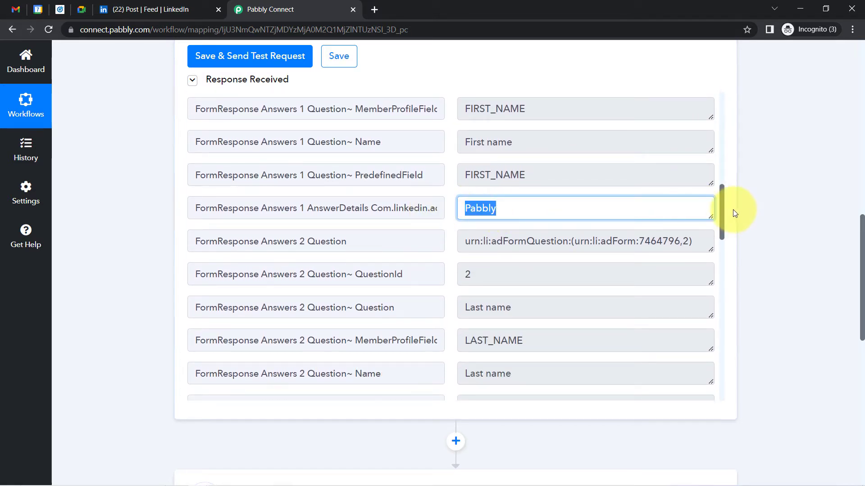
{"action": "left_click_drag", "start_coordinate": [720, 199], "coordinate": [706, 237]}
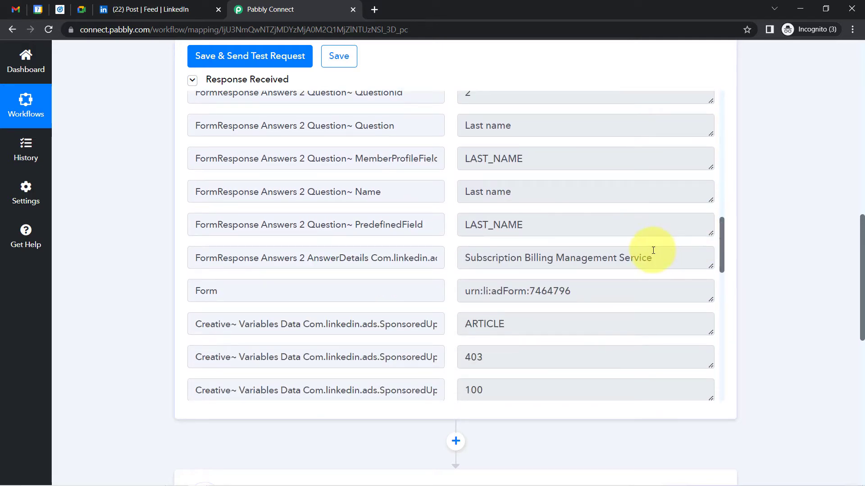
{"action": "left_click_drag", "start_coordinate": [652, 259], "coordinate": [487, 263]}
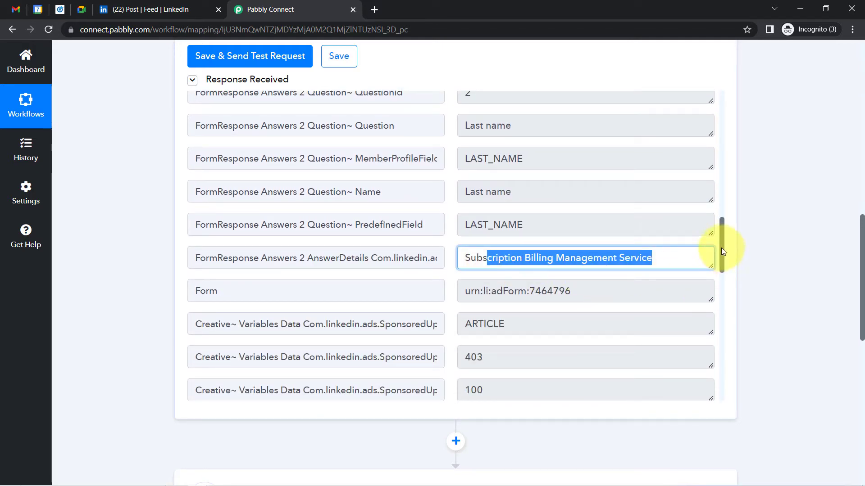
{"action": "left_click_drag", "start_coordinate": [721, 248], "coordinate": [719, 277]}
{"action": "scroll", "coordinate": [719, 282], "scroll_direction": "down", "scroll_amount": 6}
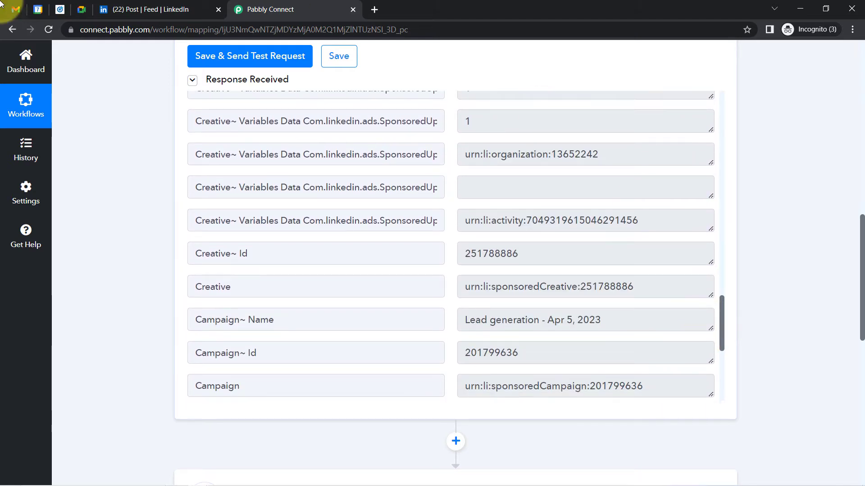
Close the LinkedIn post feed tab and scroll down to the Google Meet action step
{"action": "left_click", "coordinate": [60, 9]}
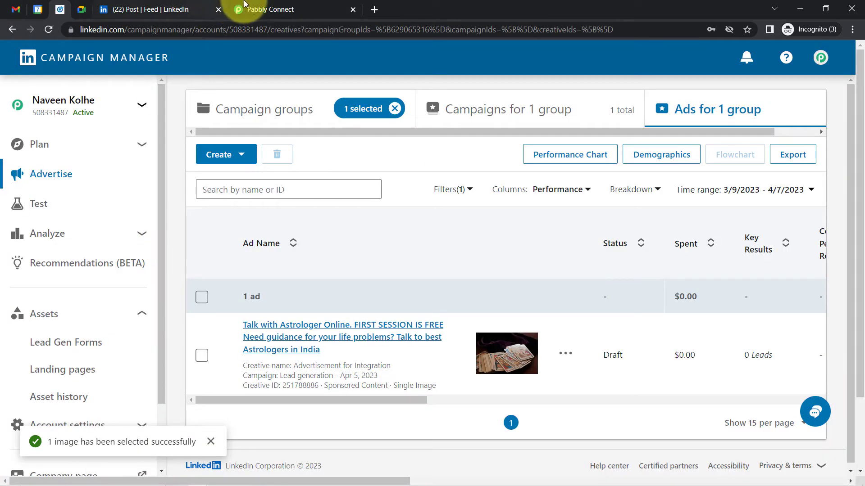
{"action": "left_click", "coordinate": [259, 5]}
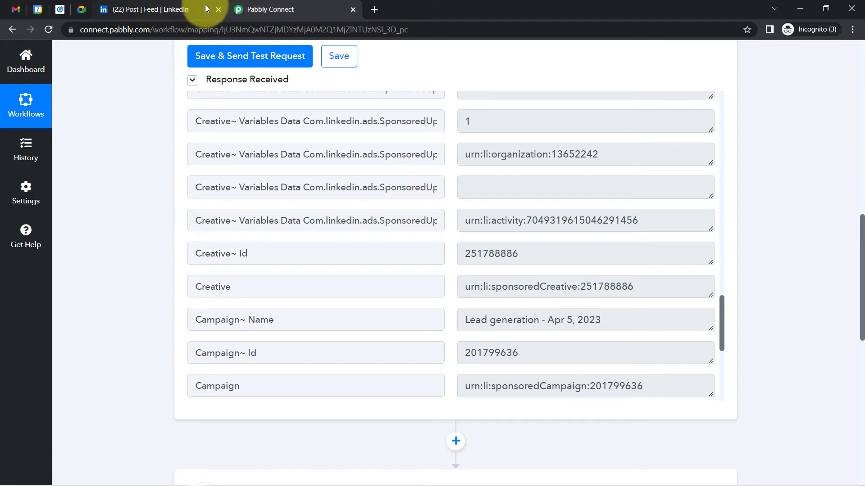
{"action": "left_click", "coordinate": [217, 9]}
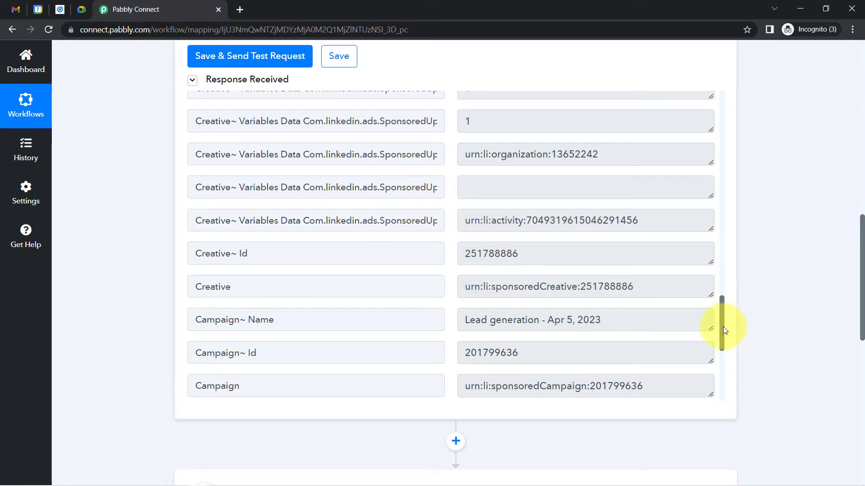
{"action": "left_click_drag", "start_coordinate": [727, 324], "coordinate": [697, 173]}
{"action": "scroll", "coordinate": [696, 173], "scroll_direction": "up", "scroll_amount": 1}
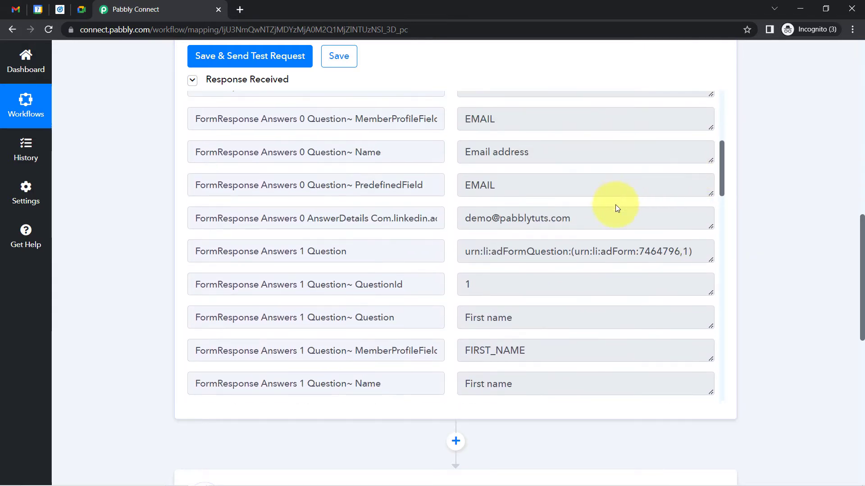
{"action": "triple_click", "coordinate": [580, 218]}
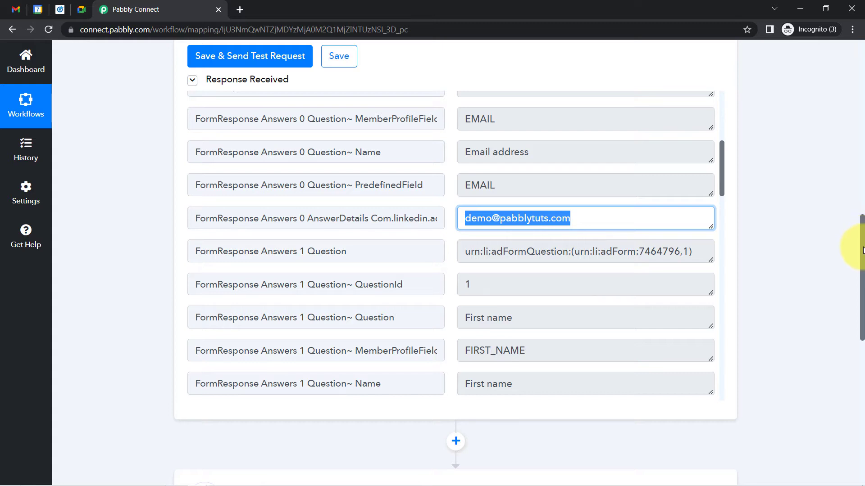
{"action": "left_click_drag", "start_coordinate": [863, 250], "coordinate": [862, 324]}
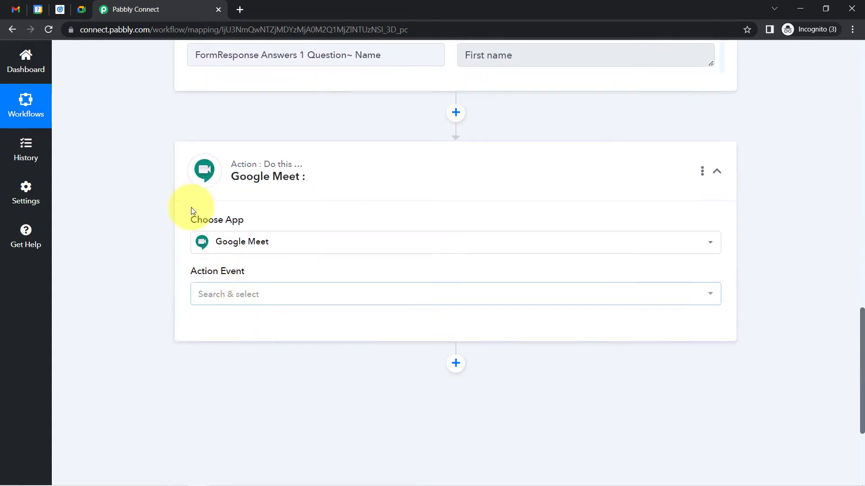
Set the Google Meet action to Schedule a Meeting using the existing Google Meet #4 connection
{"action": "left_click", "coordinate": [216, 299]}
{"action": "left_click", "coordinate": [212, 363]}
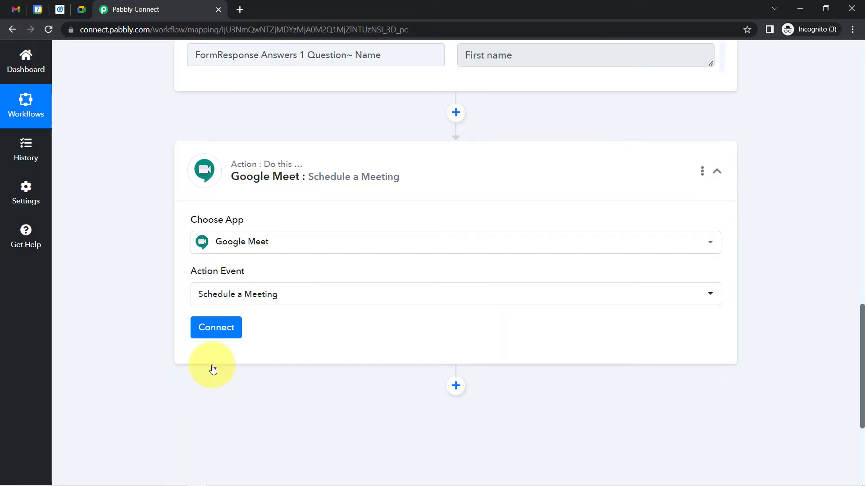
{"action": "left_click", "coordinate": [218, 327]}
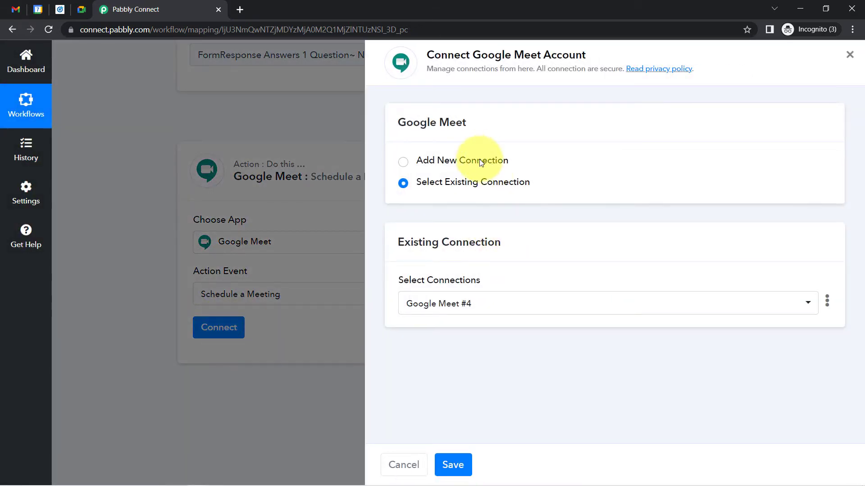
{"action": "left_click", "coordinate": [481, 163]}
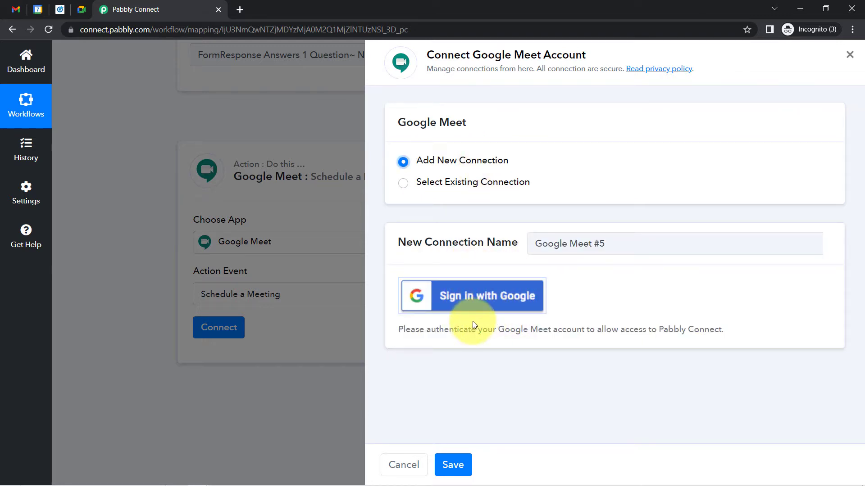
{"action": "left_click", "coordinate": [462, 184]}
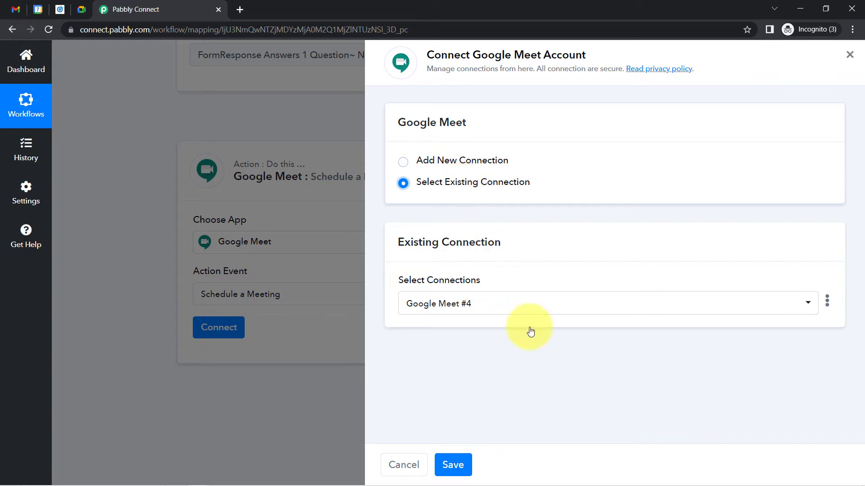
{"action": "left_click", "coordinate": [453, 465]}
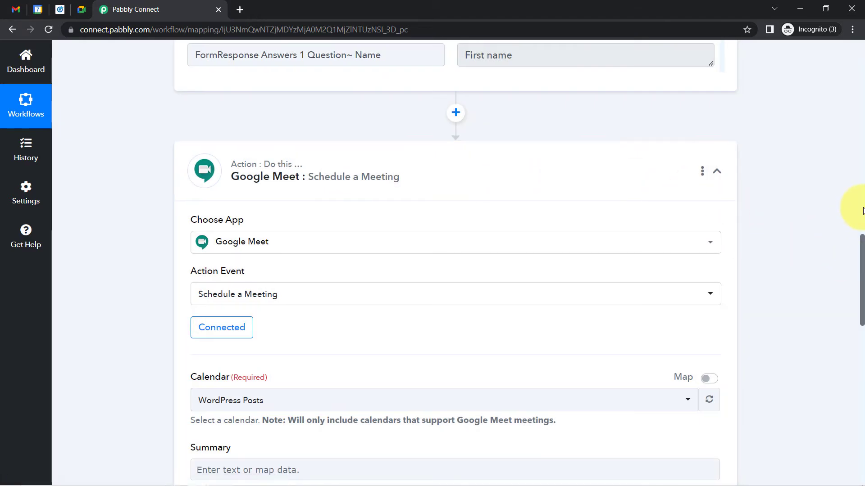
Change the Google Meet step's Calendar from WordPress Posts to Astrolgers
{"action": "left_click_drag", "start_coordinate": [862, 250], "coordinate": [861, 282]}
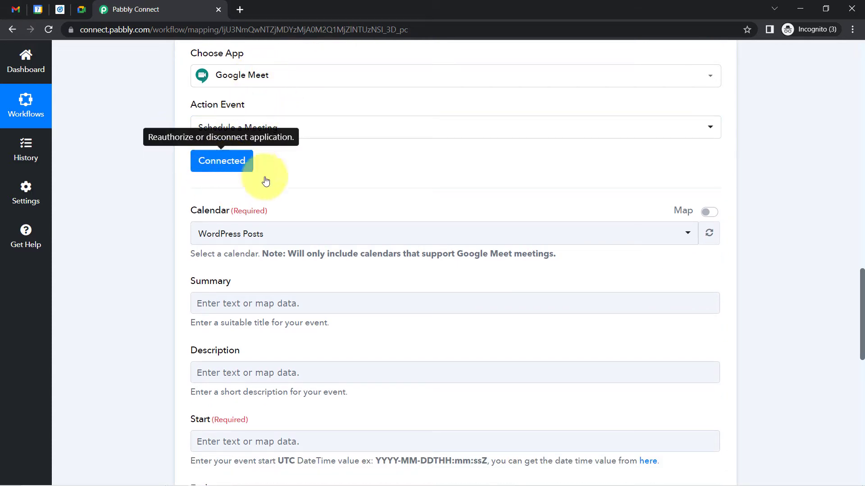
{"action": "left_click_drag", "start_coordinate": [862, 296], "coordinate": [858, 303]}
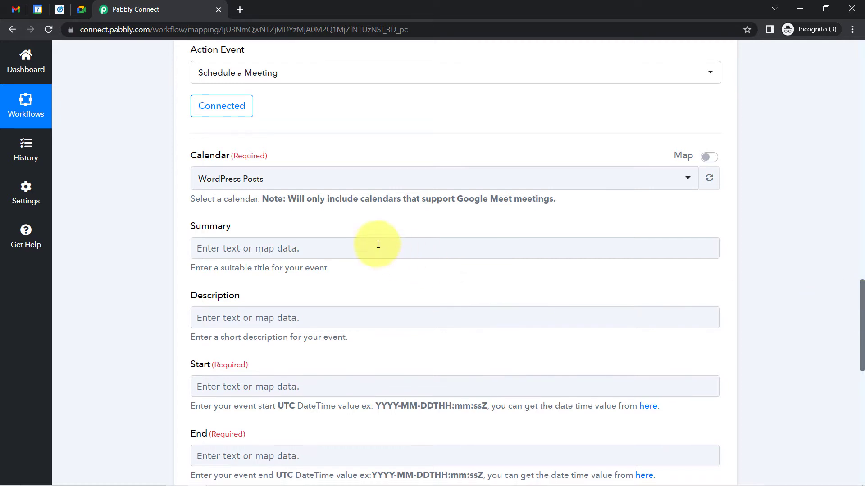
{"action": "left_click", "coordinate": [232, 186]}
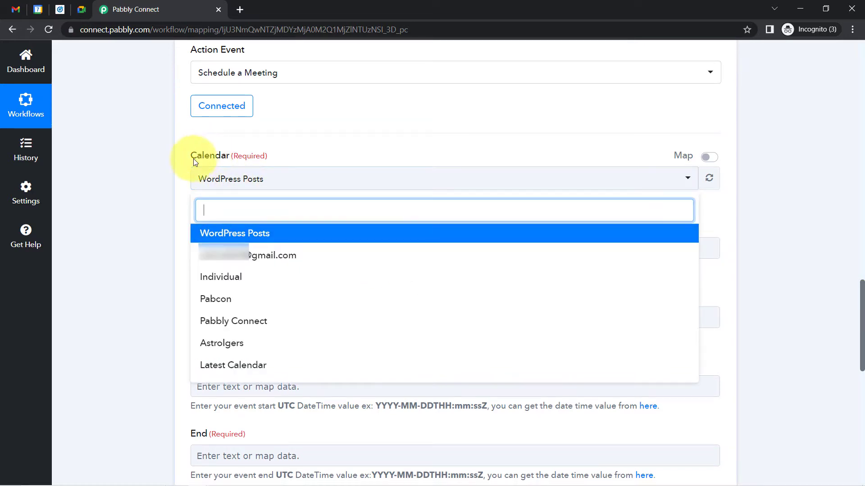
{"action": "left_click", "coordinate": [141, 191]}
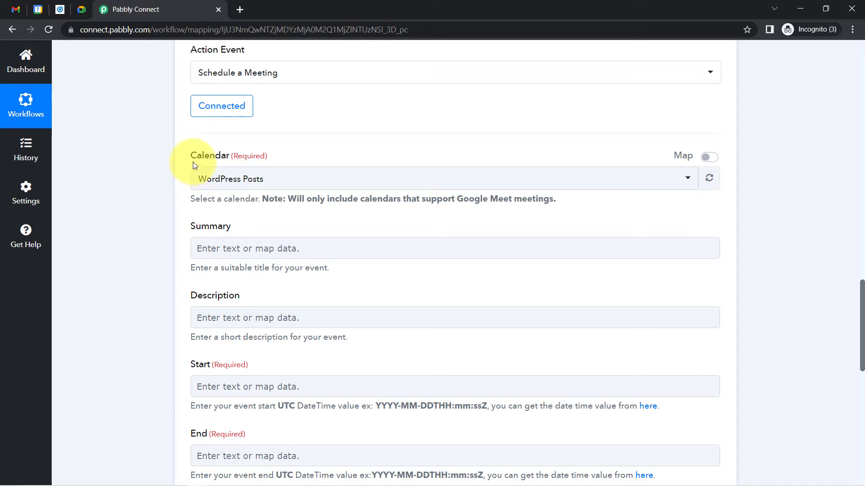
{"action": "left_click", "coordinate": [83, 11]}
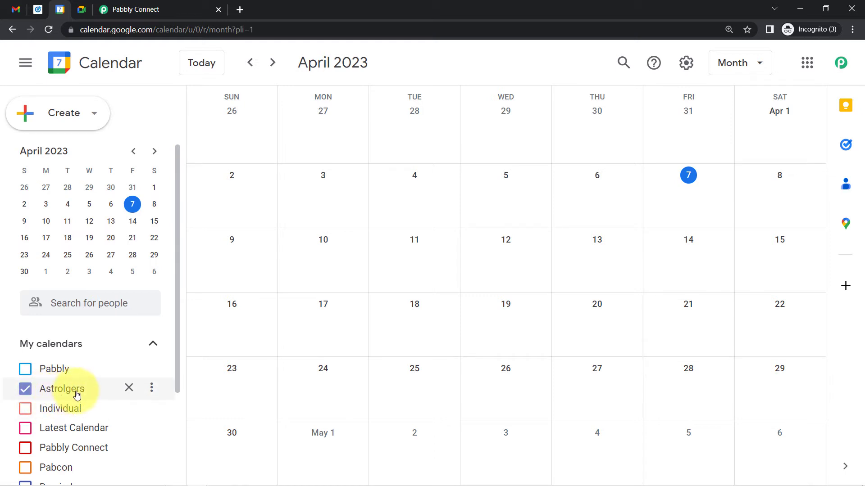
{"action": "left_click", "coordinate": [128, 10]}
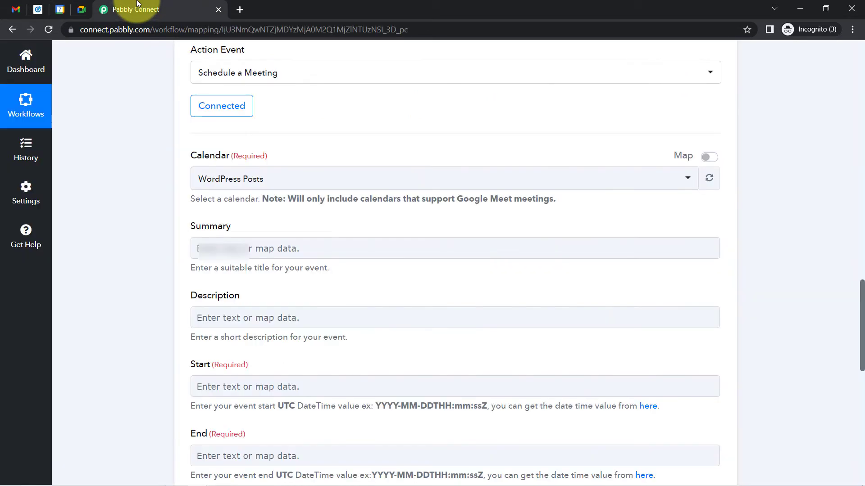
{"action": "left_click", "coordinate": [225, 178]}
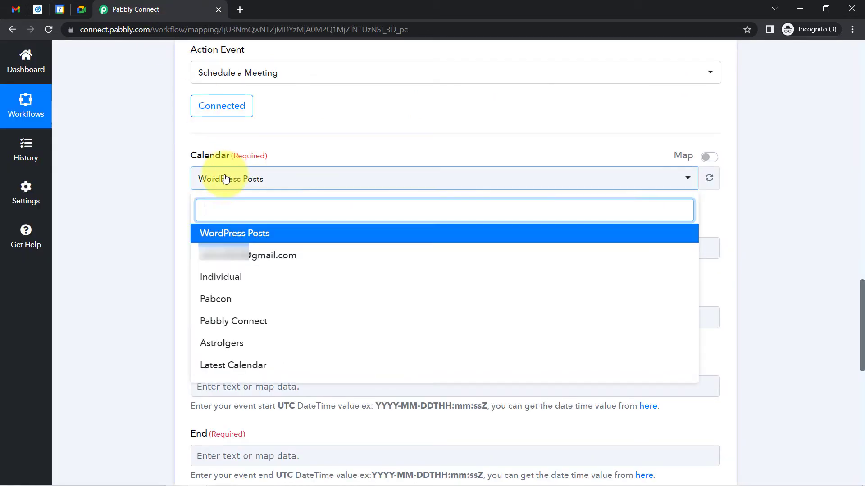
{"action": "left_click", "coordinate": [211, 349]}
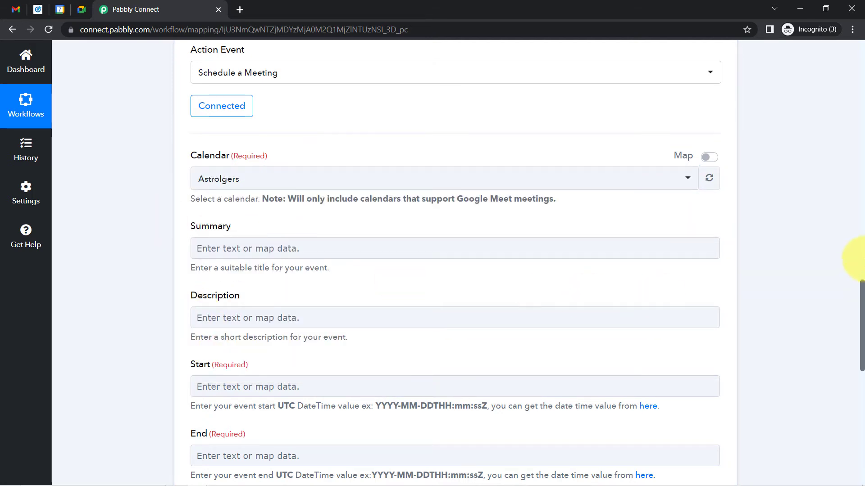
{"action": "left_click_drag", "start_coordinate": [862, 287], "coordinate": [862, 312]}
{"action": "scroll", "coordinate": [820, 284], "scroll_direction": "up", "scroll_amount": 1}
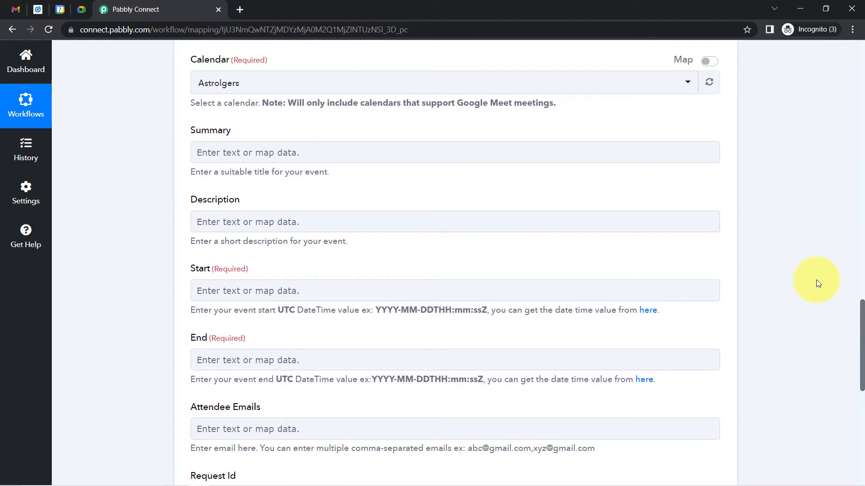
Enter the meeting Summary 'Online Meeting is Scheduled with Client'
{"action": "double_click", "coordinate": [212, 132]}
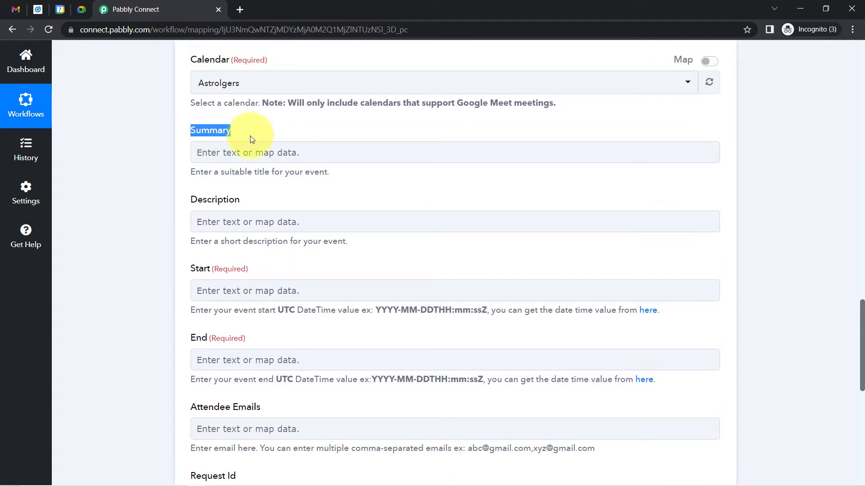
{"action": "left_click", "coordinate": [239, 158]}
{"action": "type", "text": "Online"}
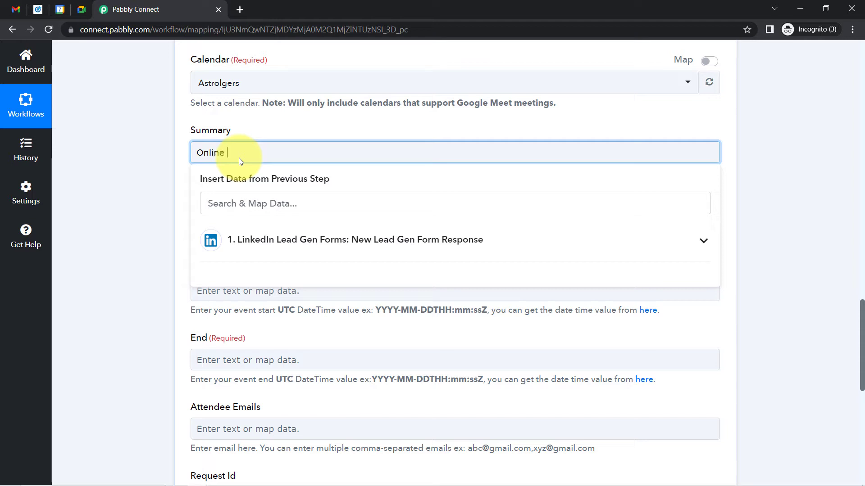
{"action": "type", "text": "  Meeting is Scheduled wit"}
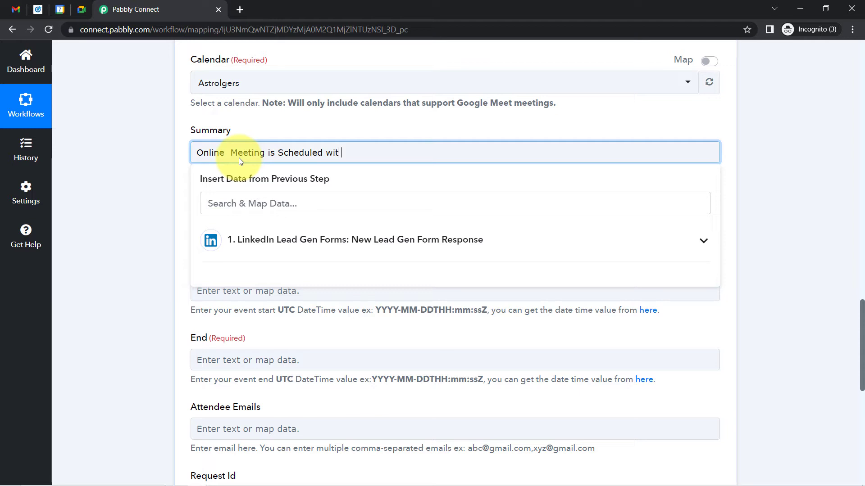
{"action": "type", "text": "h Clinet"}
{"action": "key", "text": "BackSpace"}
{"action": "key", "text": "BackSpace"}
{"action": "key", "text": "BackSpace"}
{"action": "type", "text": "ent"}
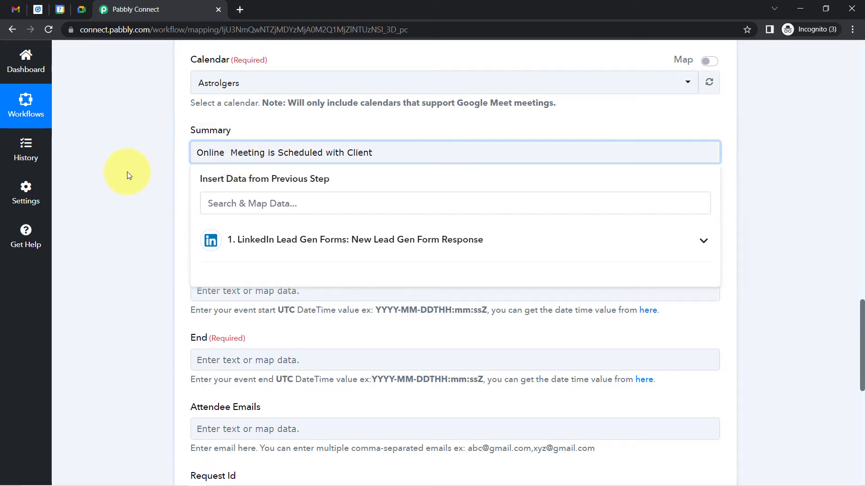
Enter the Description 'A 30 min session with a client.'
{"action": "left_click", "coordinate": [127, 171]}
{"action": "left_click", "coordinate": [208, 222]}
{"action": "type", "text": "A 30"}
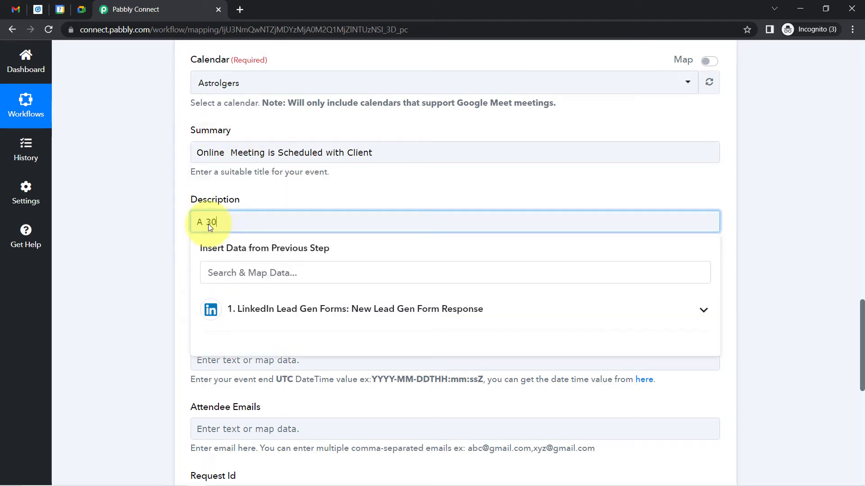
{"action": "type", "text": " min session with a clent"}
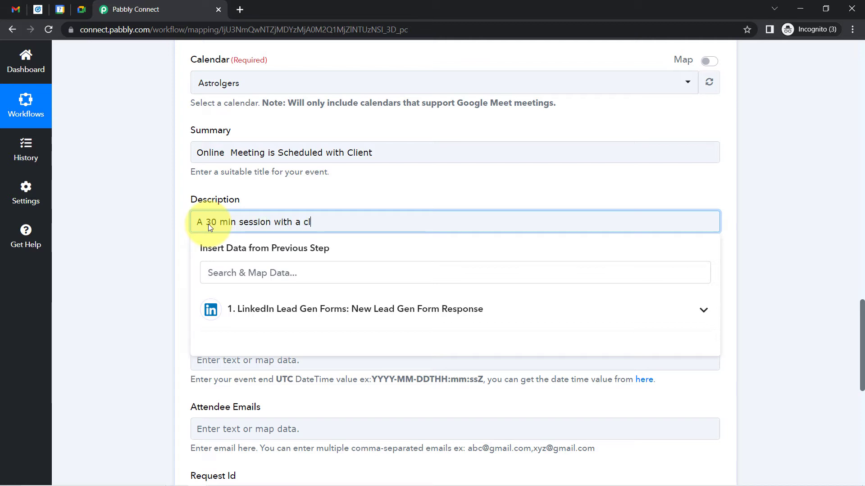
{"action": "key", "text": "BackSpace"}
{"action": "key", "text": "BackSpace"}
{"action": "key", "text": "BackSpace"}
{"action": "type", "text": "ient."}
{"action": "left_click", "coordinate": [139, 260]}
{"action": "left_click_drag", "start_coordinate": [195, 268], "coordinate": [228, 268]}
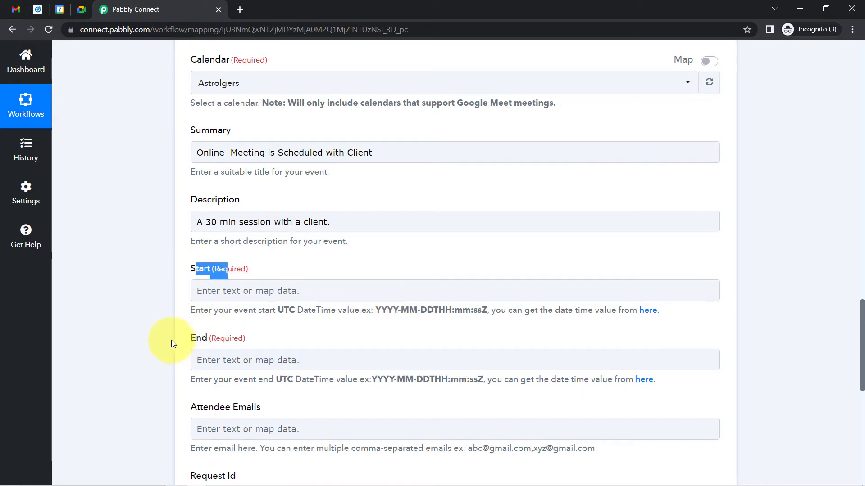
{"action": "left_click_drag", "start_coordinate": [202, 349], "coordinate": [234, 342]}
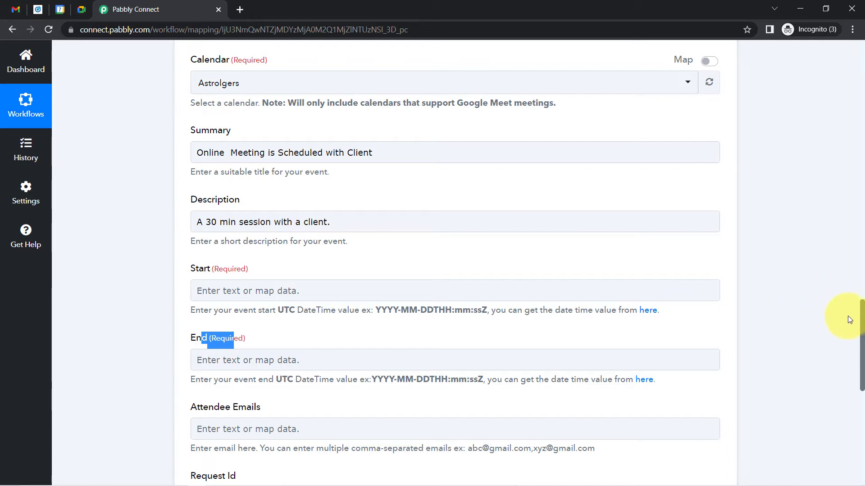
{"action": "left_click_drag", "start_coordinate": [862, 312], "coordinate": [824, 181]}
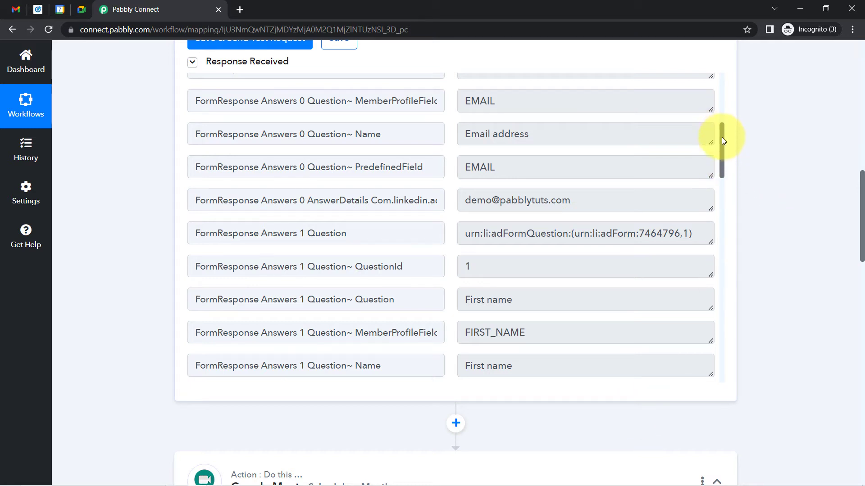
{"action": "left_click_drag", "start_coordinate": [721, 137], "coordinate": [717, 89]}
{"action": "left_click_drag", "start_coordinate": [472, 108], "coordinate": [568, 108]}
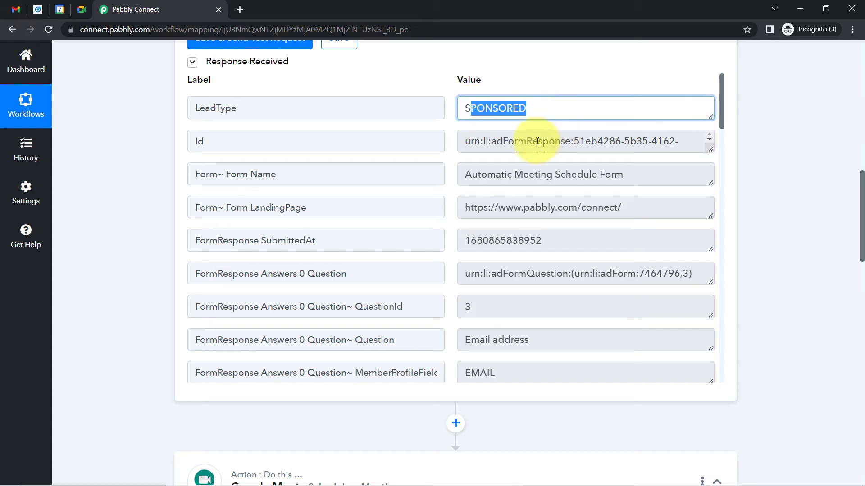
{"action": "left_click_drag", "start_coordinate": [526, 141], "coordinate": [560, 141]}
{"action": "left_click_drag", "start_coordinate": [506, 173], "coordinate": [541, 174]}
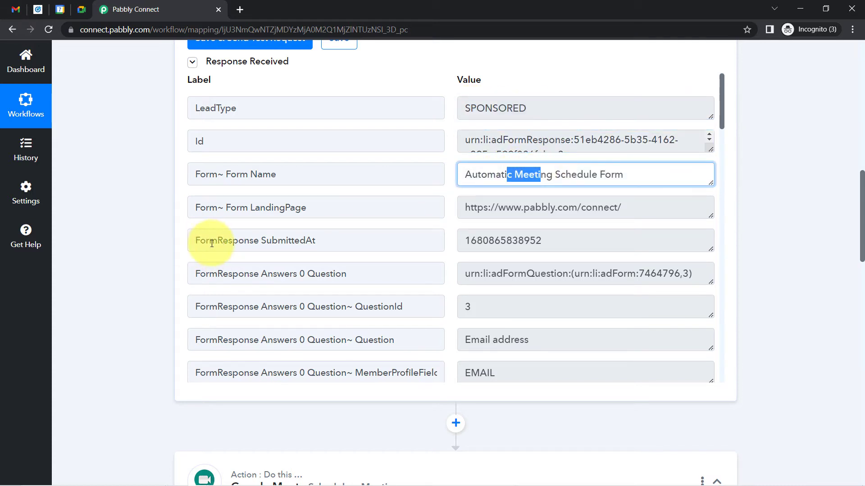
{"action": "left_click_drag", "start_coordinate": [210, 241], "coordinate": [323, 245]}
{"action": "left_click_drag", "start_coordinate": [536, 240], "coordinate": [359, 221]}
{"action": "left_click", "coordinate": [553, 245]}
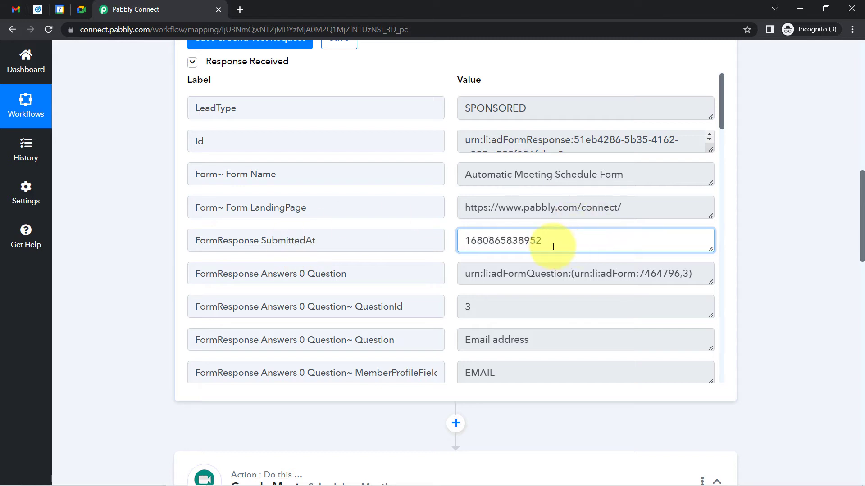
{"action": "double_click", "coordinate": [552, 245]}
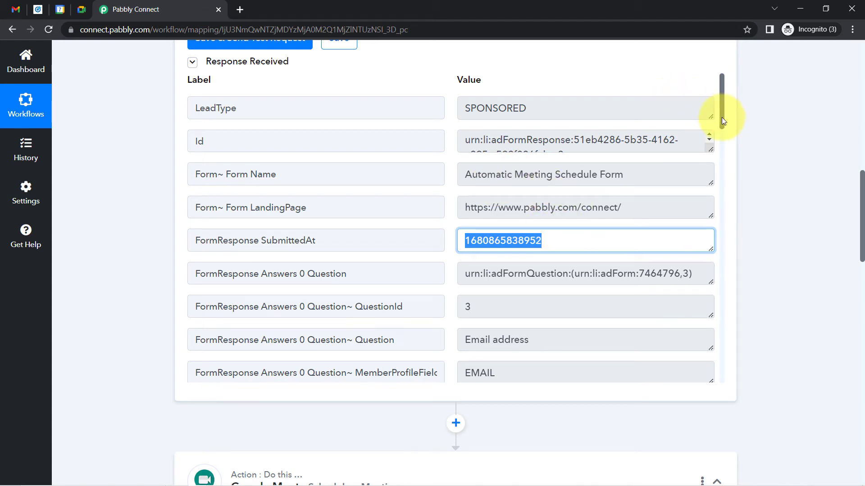
{"action": "mouse_move", "coordinate": [721, 117]}
{"action": "left_mouse_down"}
{"action": "mouse_move", "coordinate": [701, 351]}
{"action": "mouse_move", "coordinate": [679, 157]}
{"action": "mouse_move", "coordinate": [728, 157]}
{"action": "mouse_move", "coordinate": [718, 121]}
{"action": "left_mouse_up"}
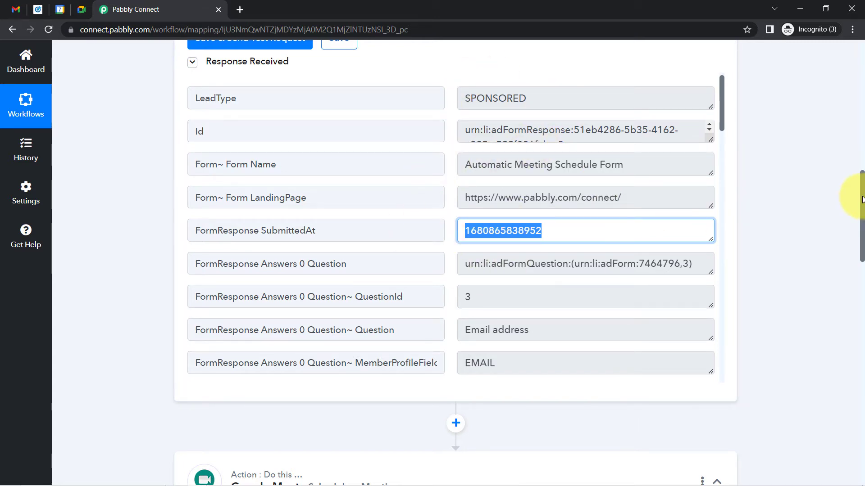
{"action": "scroll", "coordinate": [862, 215], "scroll_direction": "down", "scroll_amount": 5}
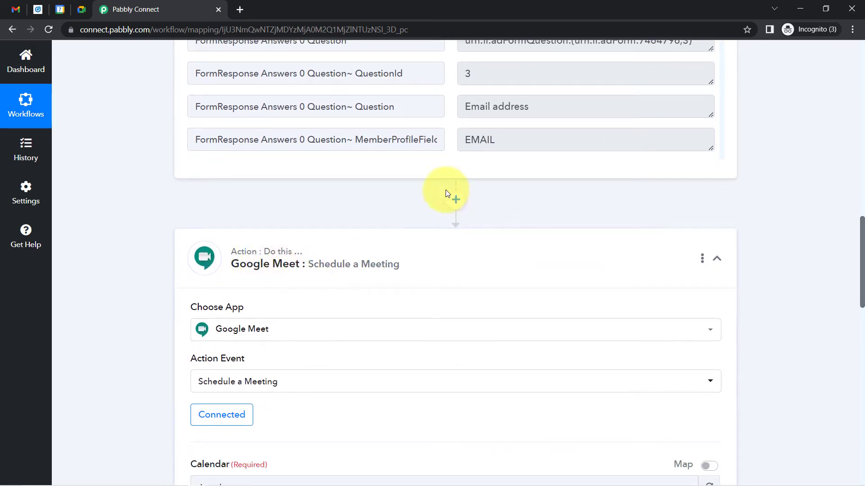
Insert a Date/Time Formatter step before Google Meet by searching 'date'
{"action": "left_click", "coordinate": [456, 200]}
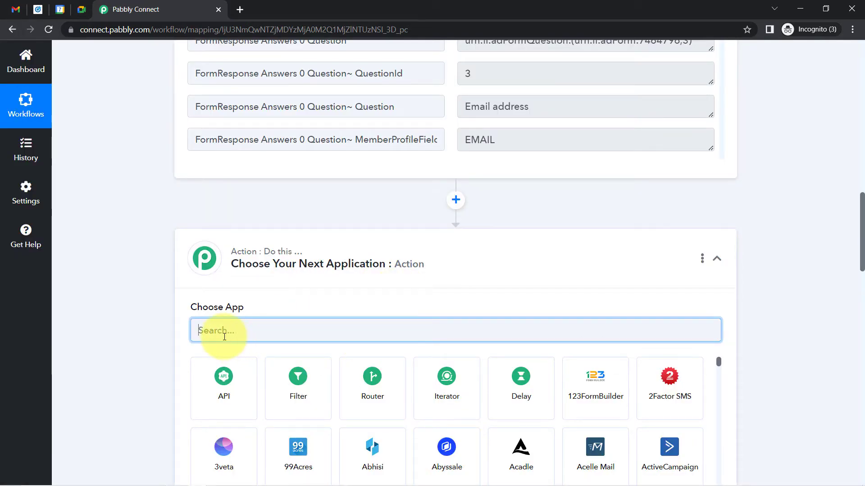
{"action": "type", "text": "date"}
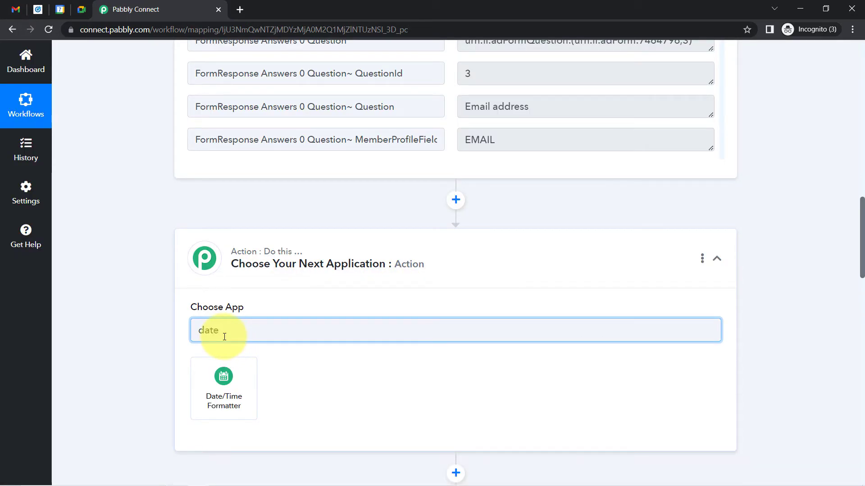
{"action": "left_click", "coordinate": [223, 377]}
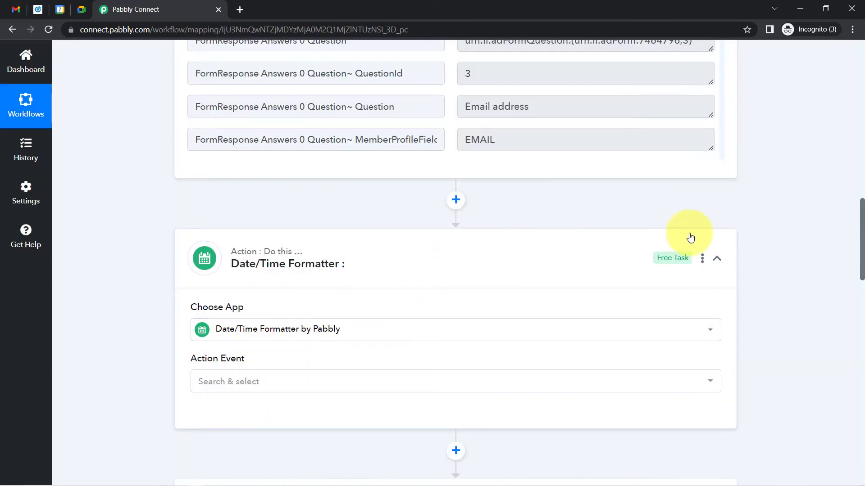
Choose Format Date with Time Zone as the formatter's action and connect the step
{"action": "left_click", "coordinate": [238, 386]}
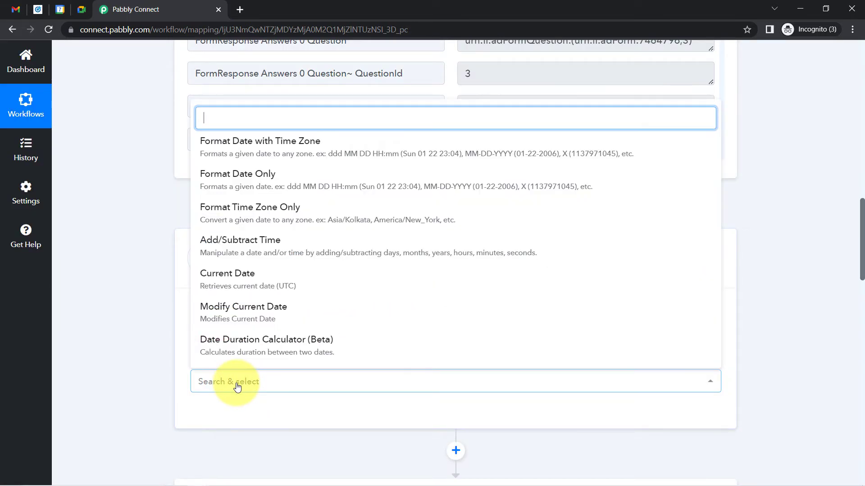
{"action": "left_click", "coordinate": [222, 387]}
{"action": "left_click", "coordinate": [227, 387]}
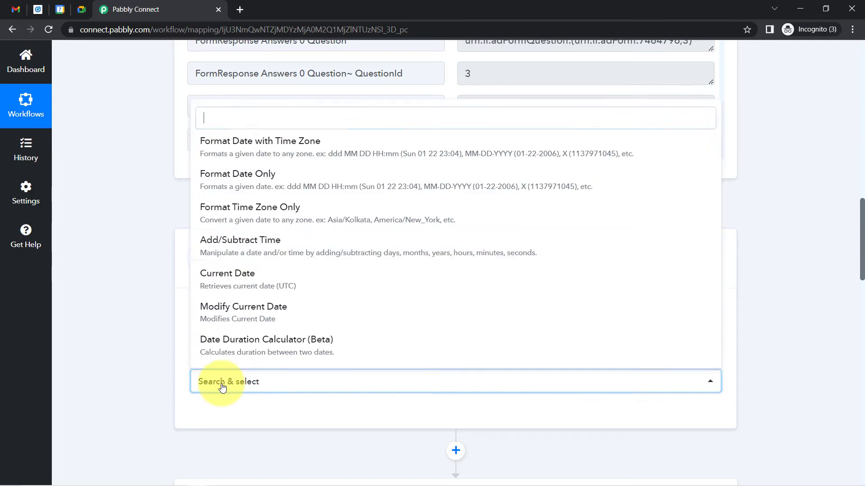
{"action": "left_click", "coordinate": [263, 150]}
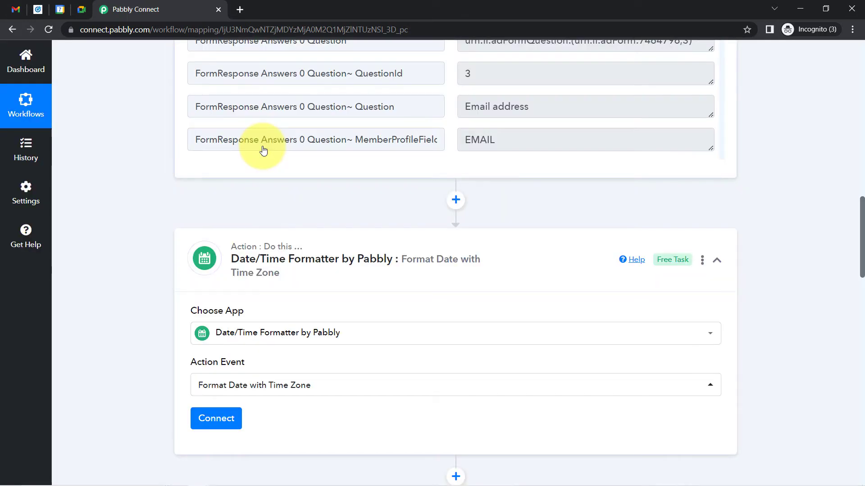
{"action": "scroll", "coordinate": [841, 194], "scroll_direction": "up", "scroll_amount": 6}
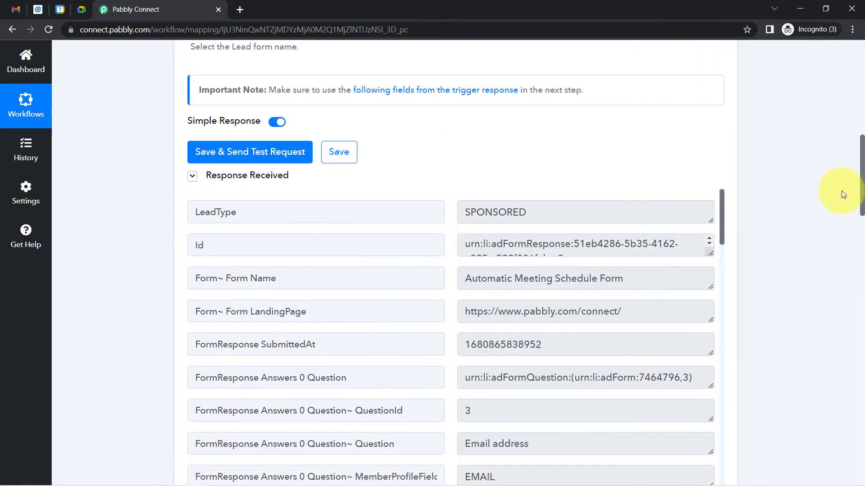
{"action": "left_click_drag", "start_coordinate": [719, 222], "coordinate": [722, 234]}
{"action": "left_click_drag", "start_coordinate": [579, 264], "coordinate": [489, 267]}
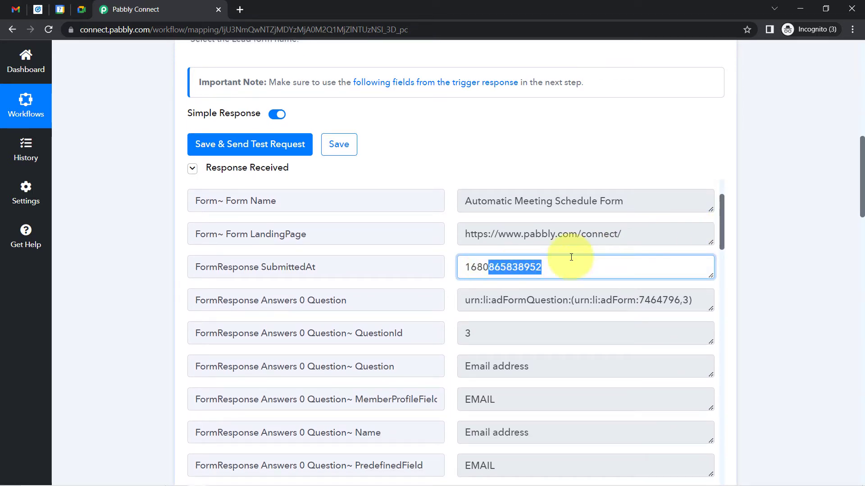
{"action": "left_click_drag", "start_coordinate": [862, 202], "coordinate": [855, 307]}
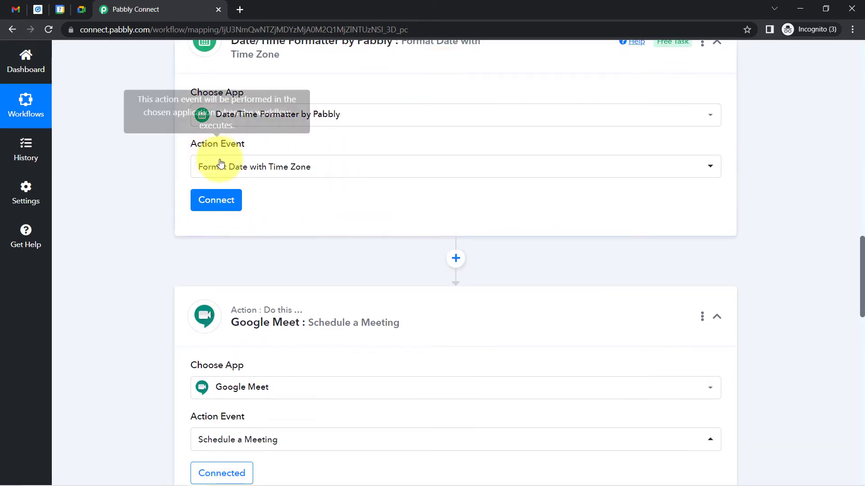
{"action": "left_click", "coordinate": [227, 201]}
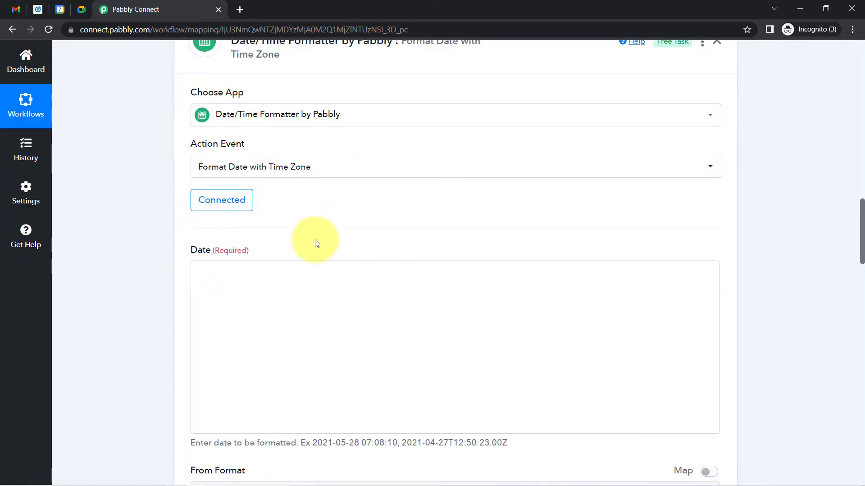
{"action": "scroll", "coordinate": [860, 234], "scroll_direction": "down", "scroll_amount": 2}
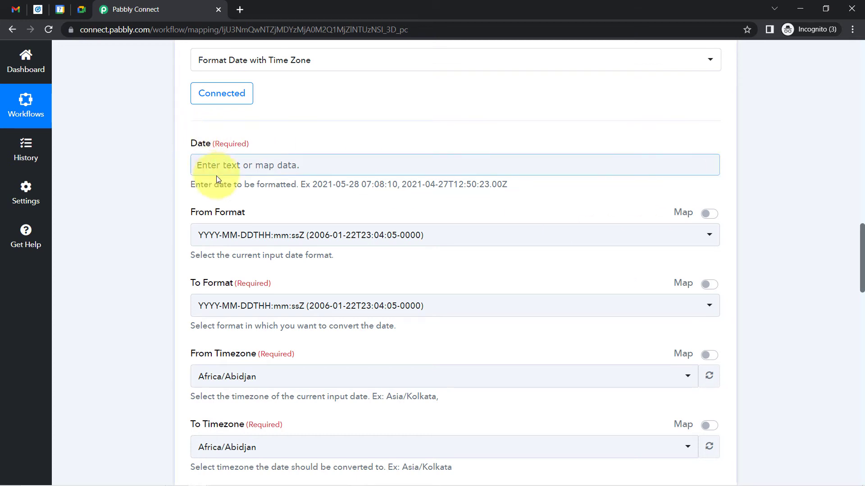
{"action": "left_click_drag", "start_coordinate": [200, 185], "coordinate": [272, 187]}
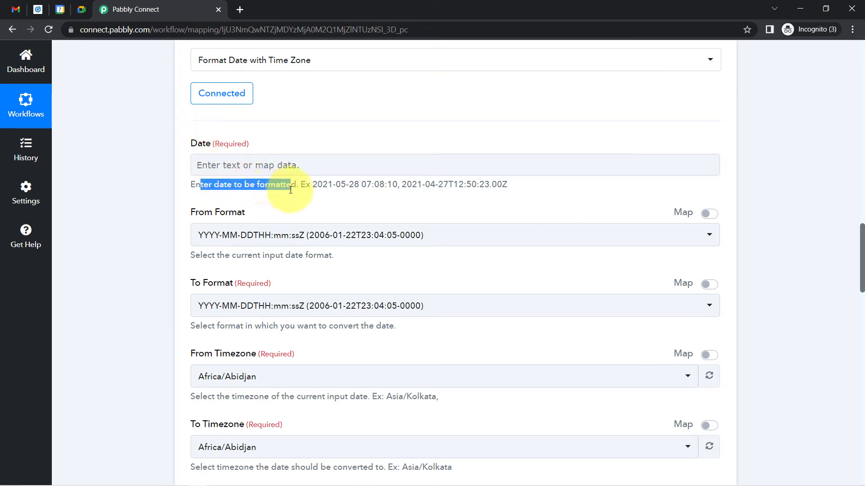
{"action": "left_click_drag", "start_coordinate": [861, 229], "coordinate": [855, 146]}
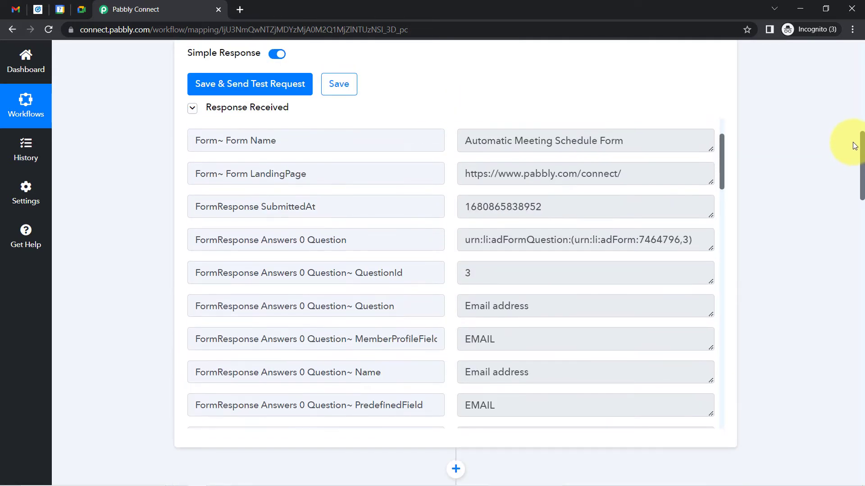
{"action": "left_click_drag", "start_coordinate": [541, 207], "coordinate": [428, 214]}
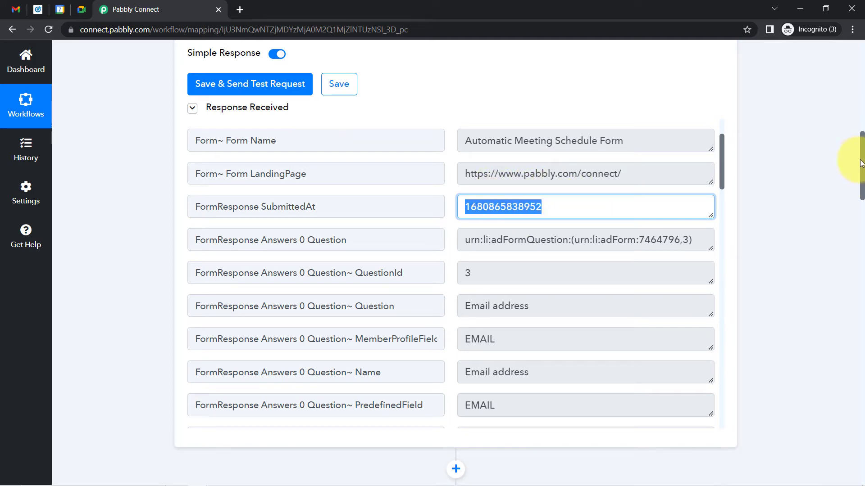
{"action": "left_click_drag", "start_coordinate": [862, 163], "coordinate": [862, 256]}
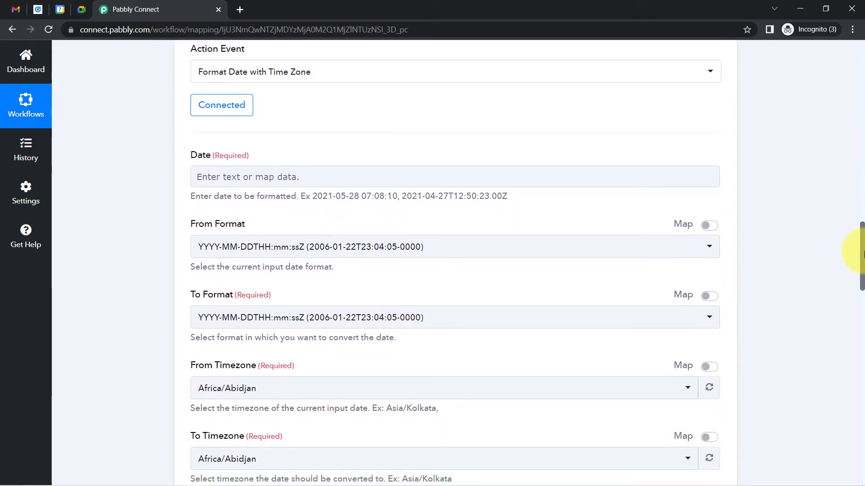
{"action": "left_click", "coordinate": [214, 174]}
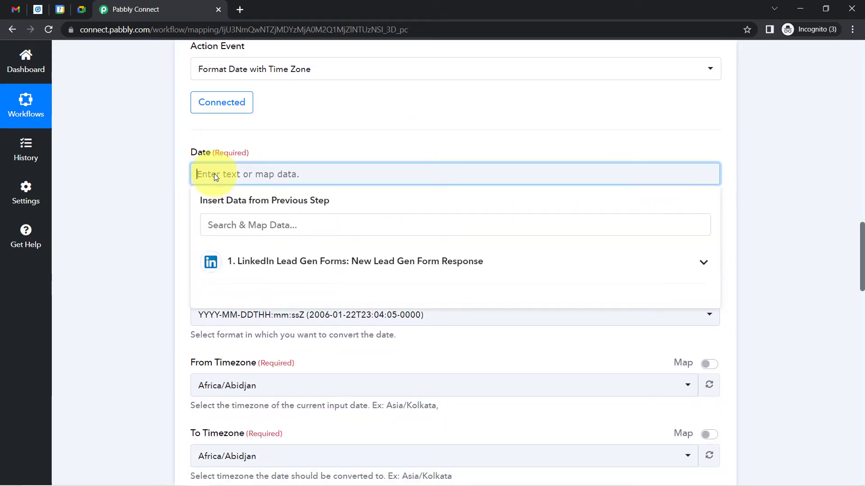
{"action": "left_click", "coordinate": [256, 262]}
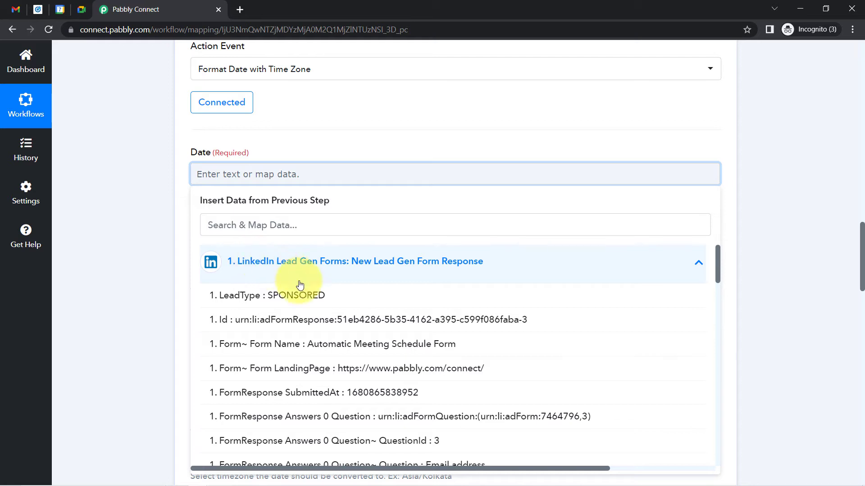
{"action": "left_click", "coordinate": [342, 392]}
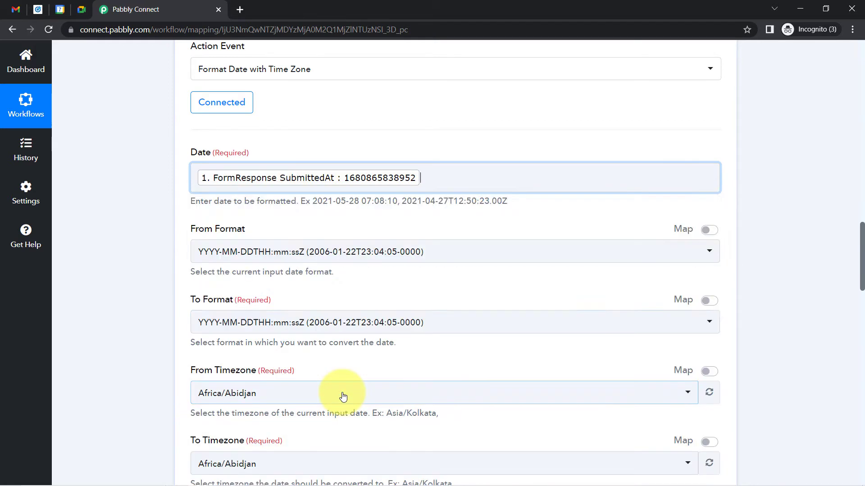
{"action": "left_click", "coordinate": [133, 193]}
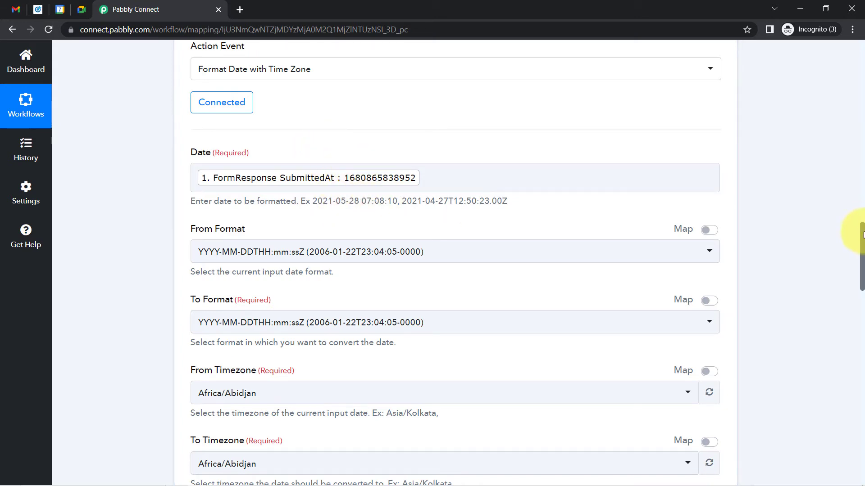
{"action": "left_click_drag", "start_coordinate": [863, 235], "coordinate": [862, 251]}
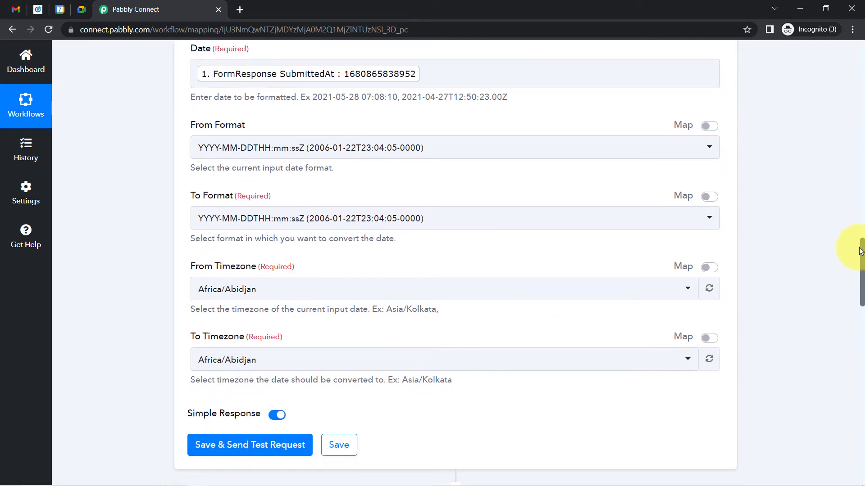
Set From Format to Timestamp in Millisecond, keeping To Format as YYYY-MM-DDTHH:mm:ssZ
{"action": "left_click", "coordinate": [349, 149]}
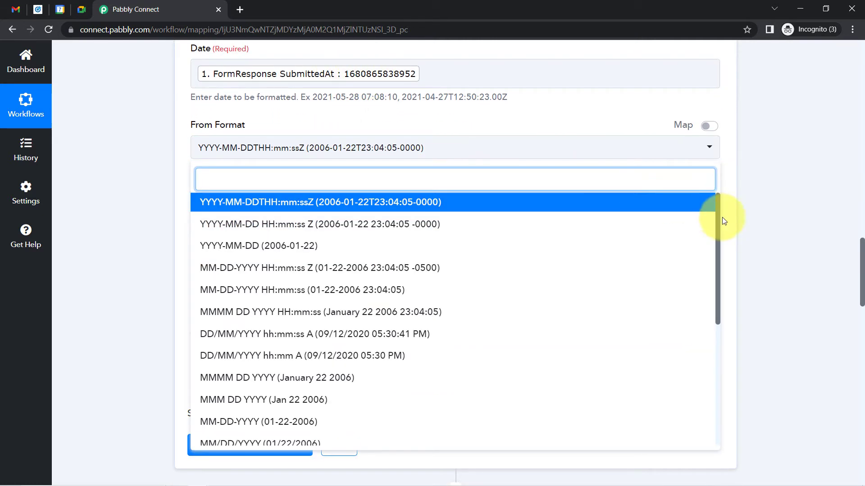
{"action": "left_click_drag", "start_coordinate": [717, 212], "coordinate": [713, 370]}
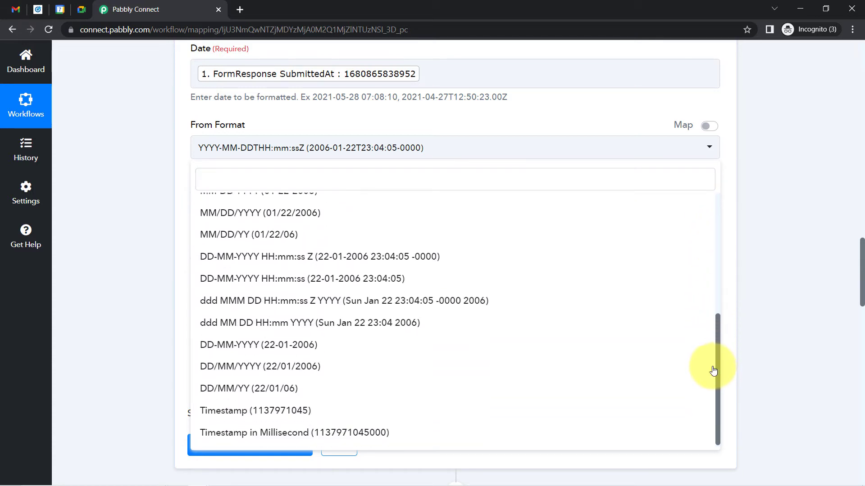
{"action": "left_click", "coordinate": [306, 433]}
{"action": "left_click", "coordinate": [152, 224]}
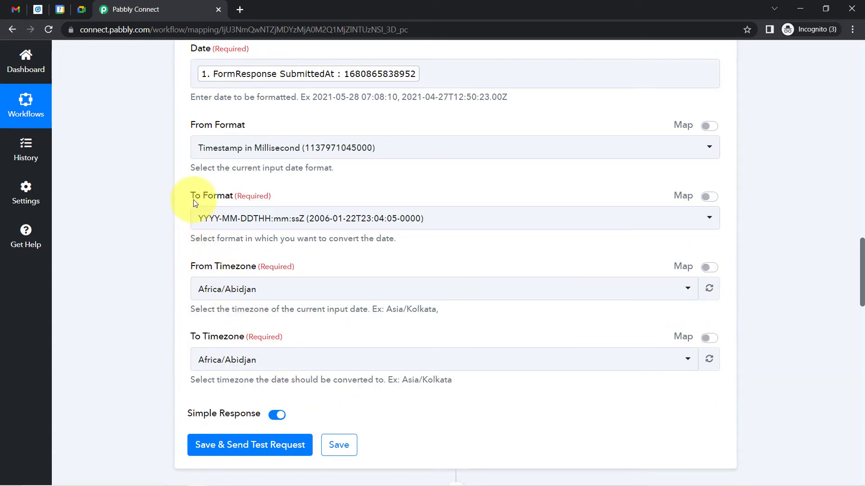
{"action": "left_click_drag", "start_coordinate": [194, 198], "coordinate": [267, 219]}
{"action": "left_click", "coordinate": [267, 220]}
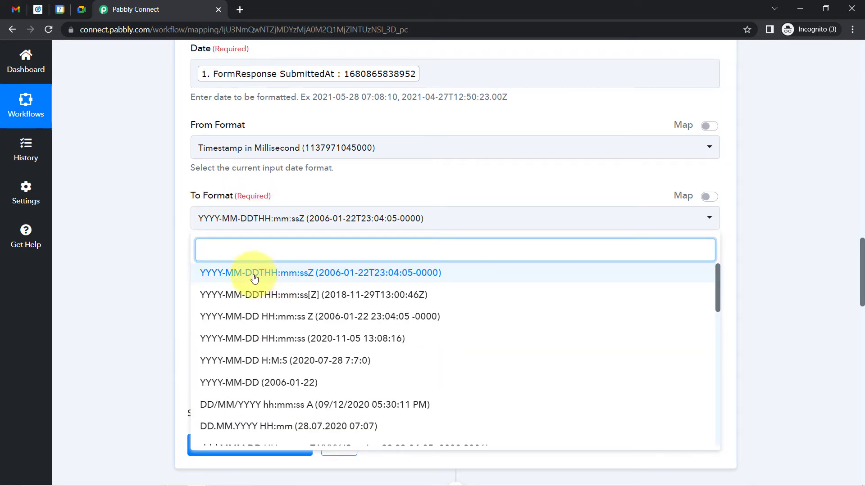
{"action": "left_click", "coordinate": [299, 273]}
{"action": "left_click", "coordinate": [290, 224]}
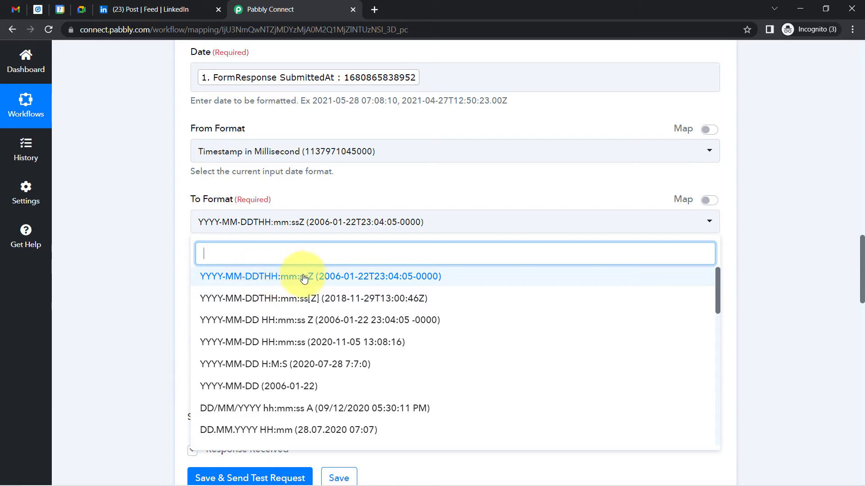
{"action": "left_click", "coordinate": [847, 262]}
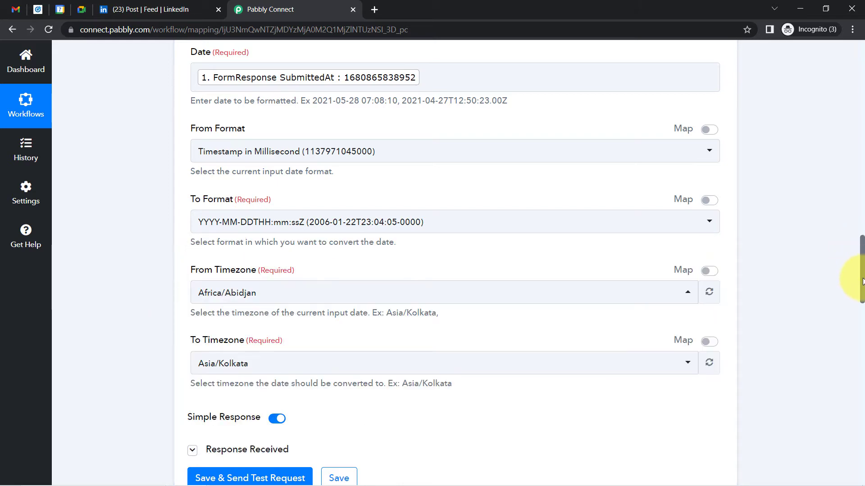
{"action": "left_click_drag", "start_coordinate": [862, 282], "coordinate": [855, 399]}
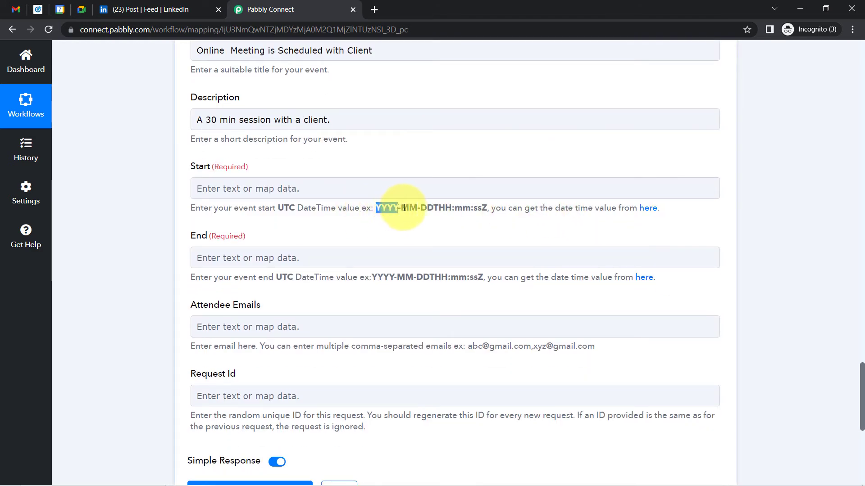
{"action": "left_click_drag", "start_coordinate": [404, 208], "coordinate": [479, 211]}
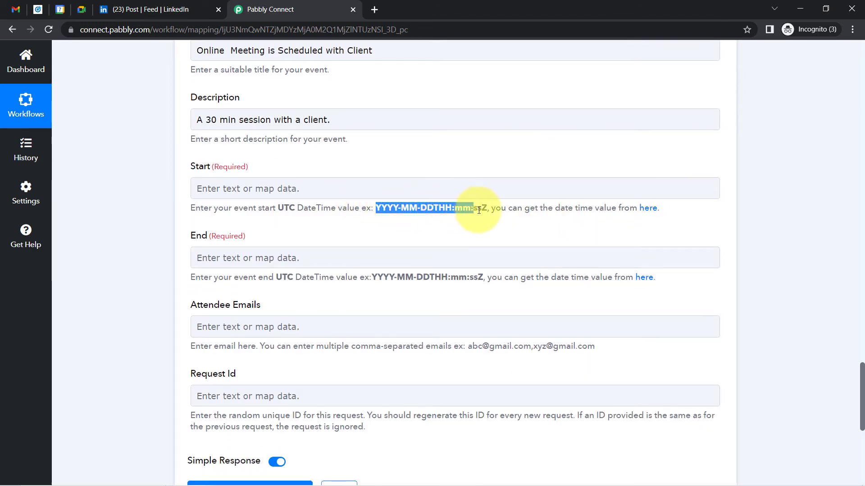
{"action": "left_click", "coordinate": [456, 217]}
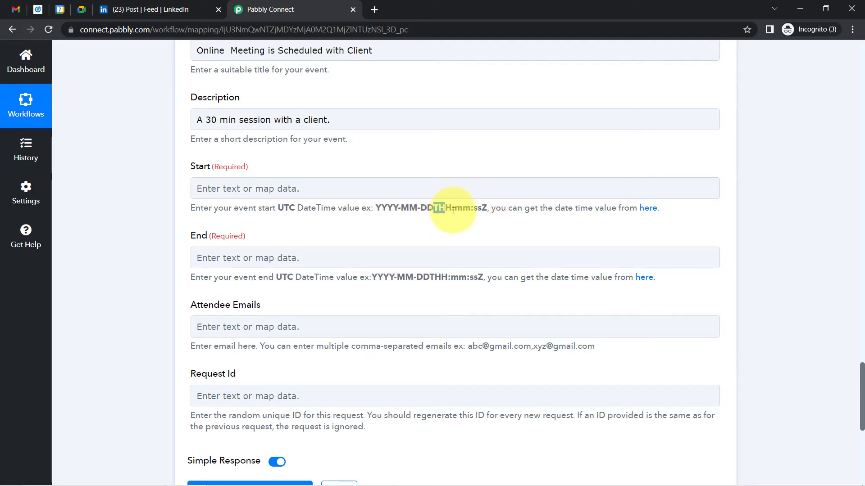
{"action": "left_click_drag", "start_coordinate": [493, 209], "coordinate": [477, 210]}
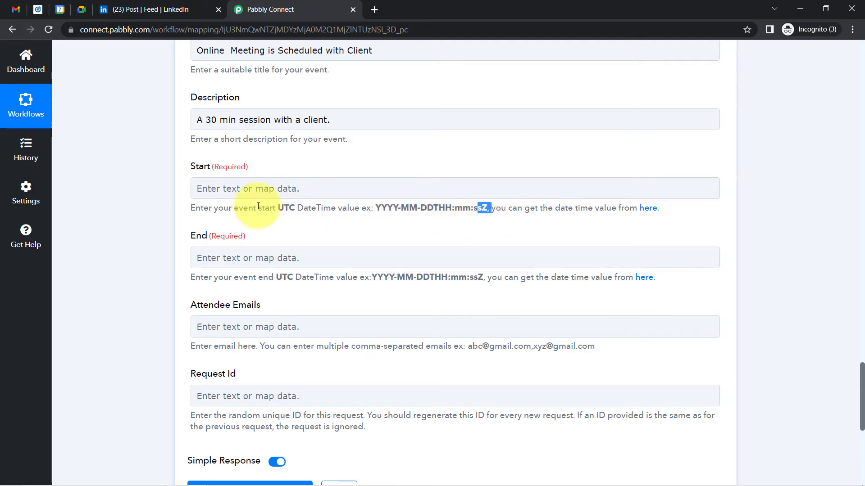
{"action": "left_click_drag", "start_coordinate": [275, 210], "coordinate": [325, 211]}
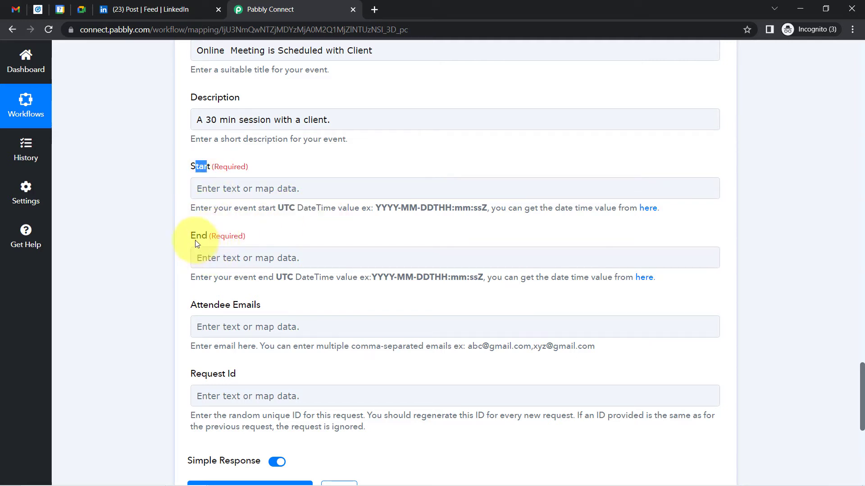
{"action": "left_click_drag", "start_coordinate": [196, 236], "coordinate": [224, 236]}
{"action": "left_click_drag", "start_coordinate": [269, 278], "coordinate": [321, 278]}
{"action": "left_click_drag", "start_coordinate": [416, 277], "coordinate": [448, 277]}
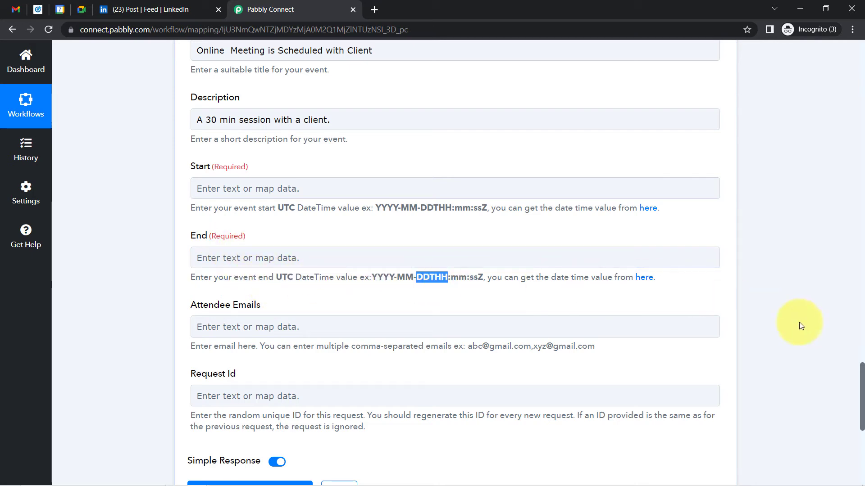
{"action": "scroll", "coordinate": [858, 383], "scroll_direction": "down", "scroll_amount": 1}
{"action": "left_click_drag", "start_coordinate": [860, 380], "coordinate": [850, 255]}
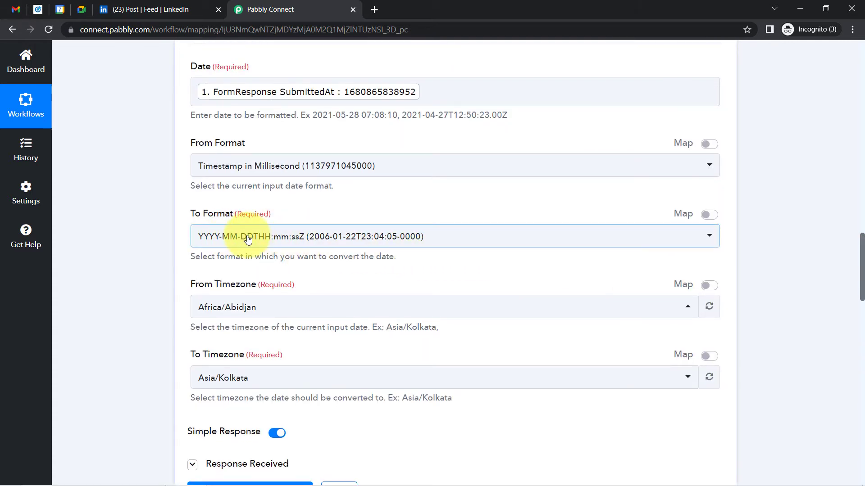
Set both From and To Timezone to Etc/UTC, then save and send a test request
{"action": "left_click", "coordinate": [220, 307]}
{"action": "type", "text": "utc"}
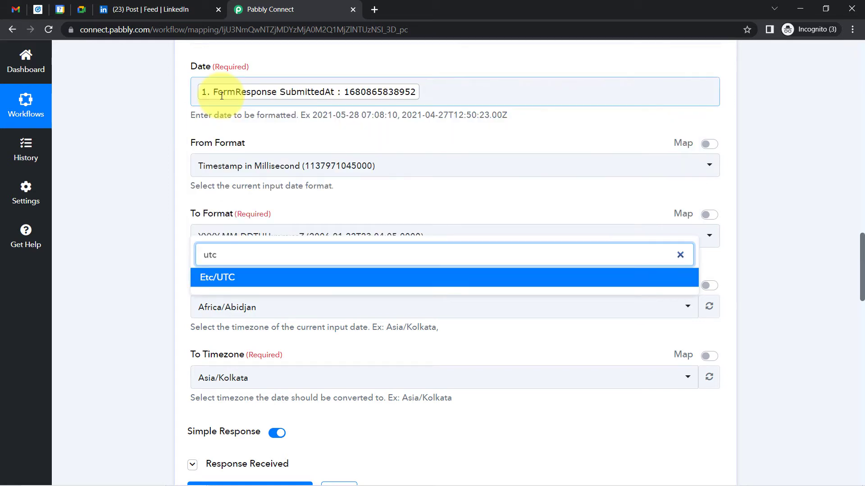
{"action": "left_click", "coordinate": [220, 283]}
{"action": "left_click", "coordinate": [207, 378]}
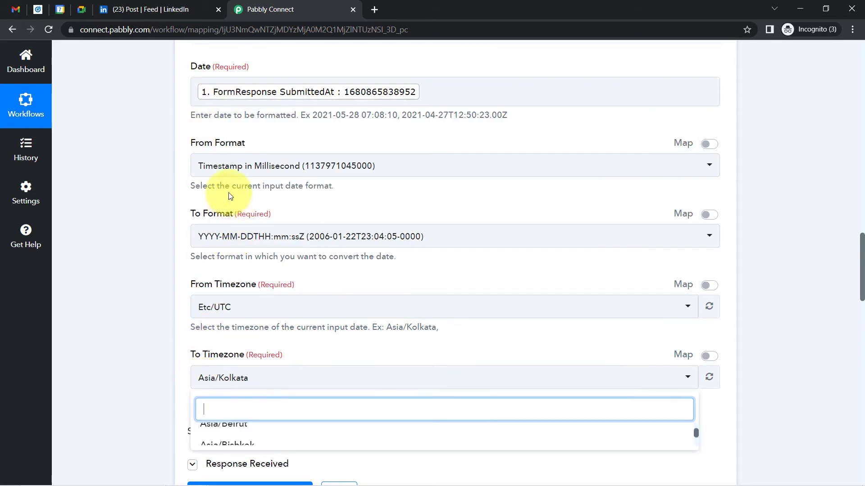
{"action": "left_click", "coordinate": [167, 364]}
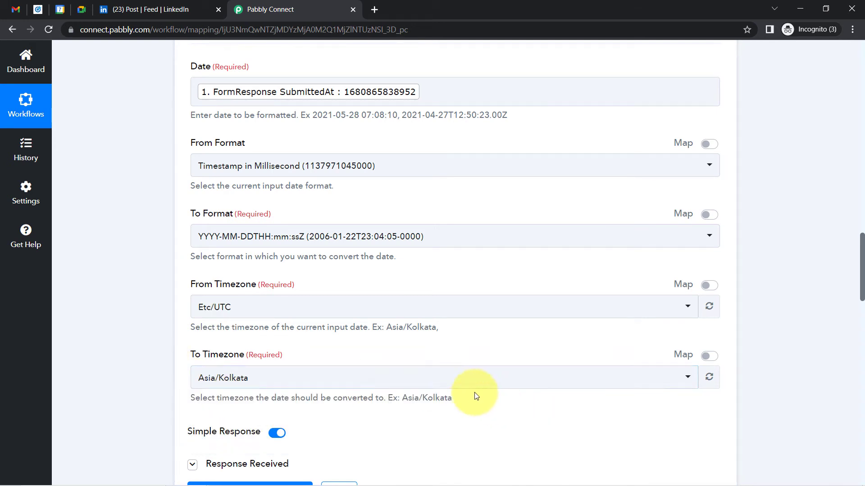
{"action": "left_click", "coordinate": [454, 381]}
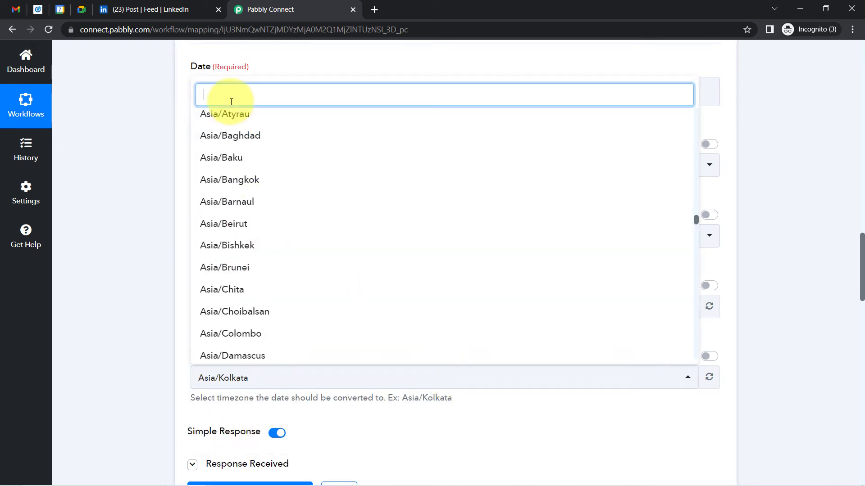
{"action": "type", "text": "utc"}
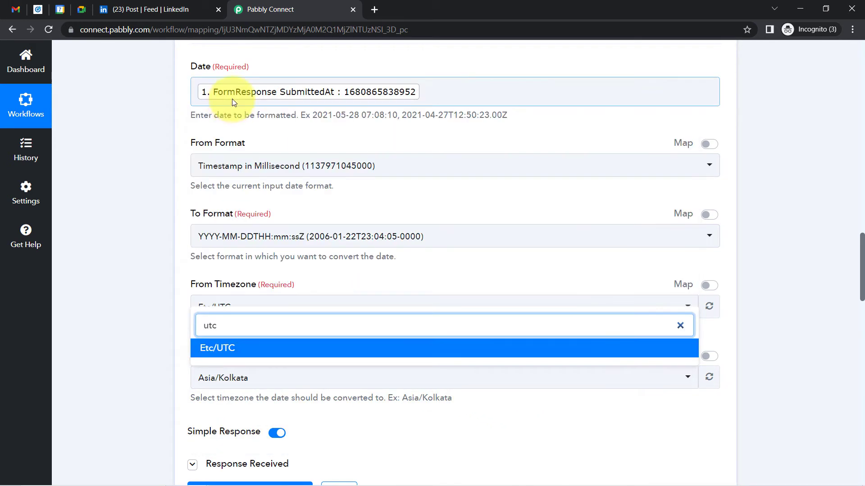
{"action": "left_click", "coordinate": [228, 353]}
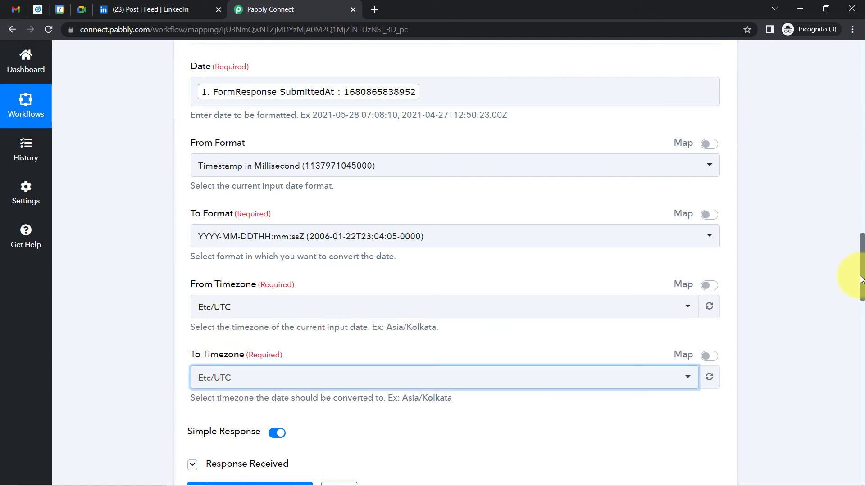
{"action": "scroll", "coordinate": [853, 279], "scroll_direction": "down", "scroll_amount": 3}
{"action": "left_click", "coordinate": [218, 375]}
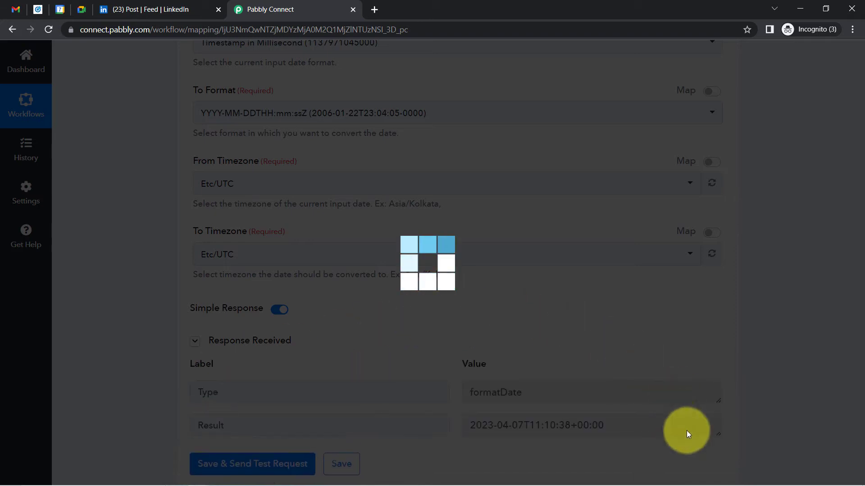
Copy the trigger's SubmittedAt timestamp value and open a new browser tab
{"action": "scroll", "coordinate": [858, 288], "scroll_direction": "down", "scroll_amount": 3}
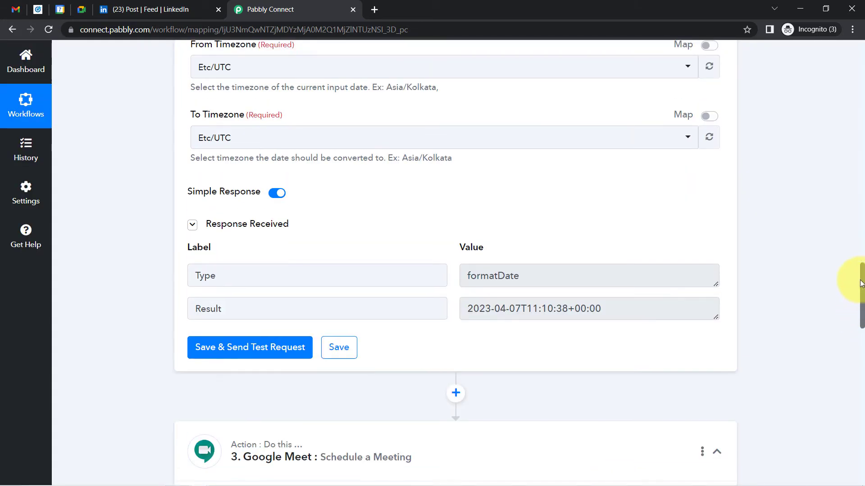
{"action": "scroll", "coordinate": [860, 284], "scroll_direction": "up", "scroll_amount": 17}
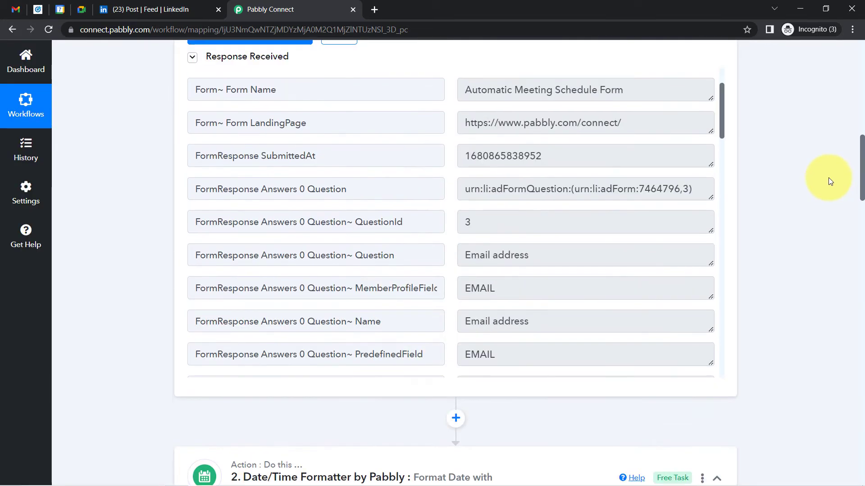
{"action": "scroll", "coordinate": [828, 177], "scroll_direction": "up", "scroll_amount": 2}
{"action": "double_click", "coordinate": [474, 261]}
{"action": "key", "text": "ctrl+c"}
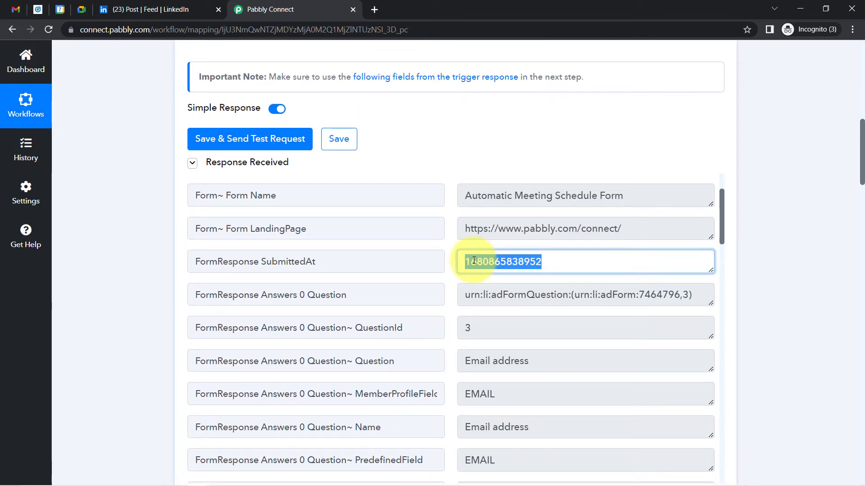
{"action": "left_click", "coordinate": [374, 9]}
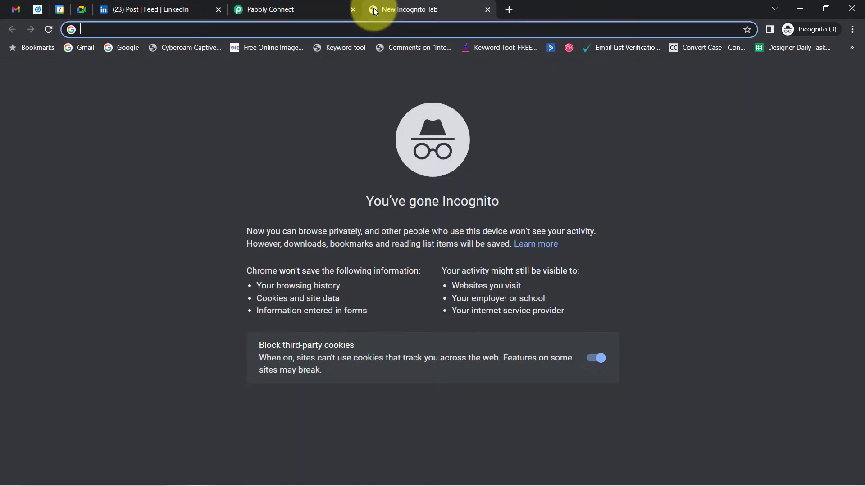
Search Google for 'claculate time in millisecons' and open the Current Millis result
{"action": "type", "text": "claculate time in mi"}
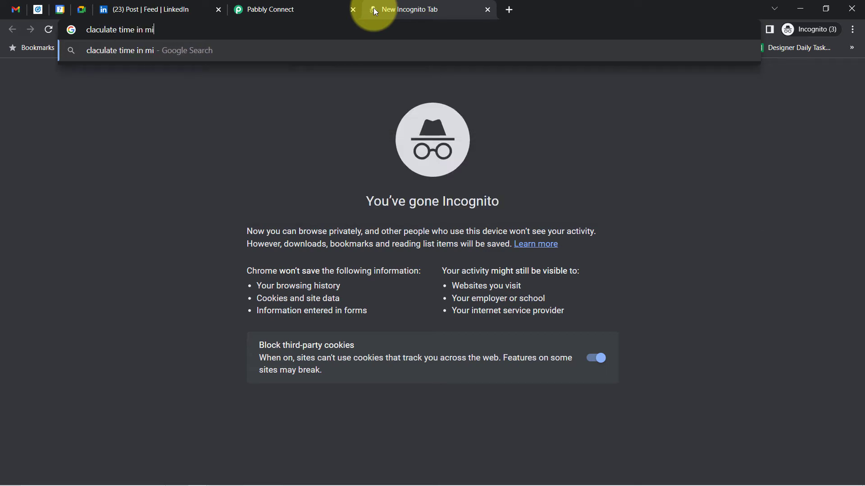
{"action": "type", "text": "llisecons"}
{"action": "key", "text": "Return"}
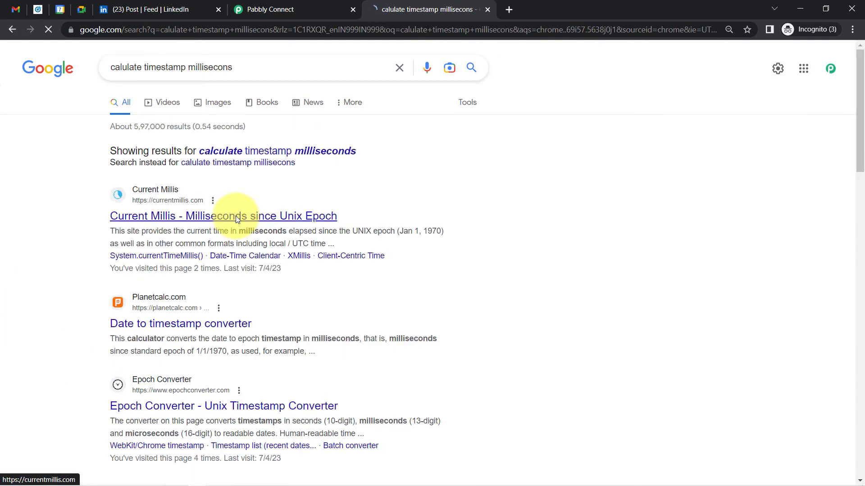
{"action": "left_click", "coordinate": [236, 215]}
{"action": "left_click", "coordinate": [83, 232]}
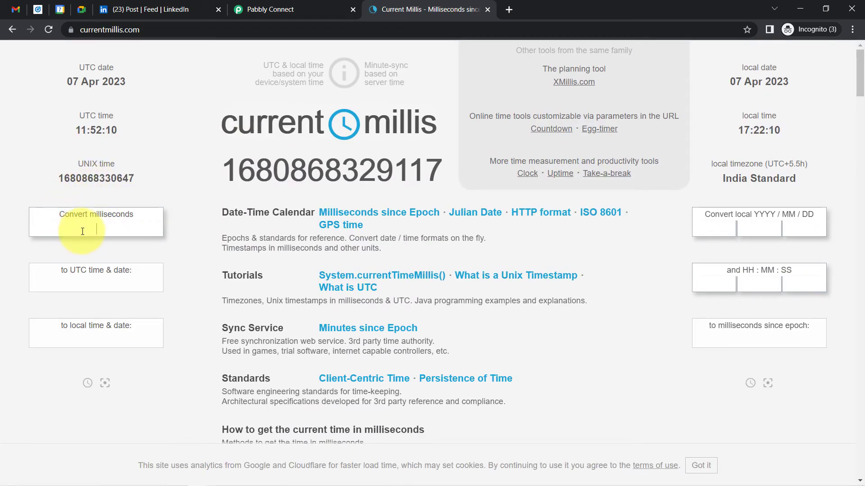
{"action": "key", "text": "ctrl+v"}
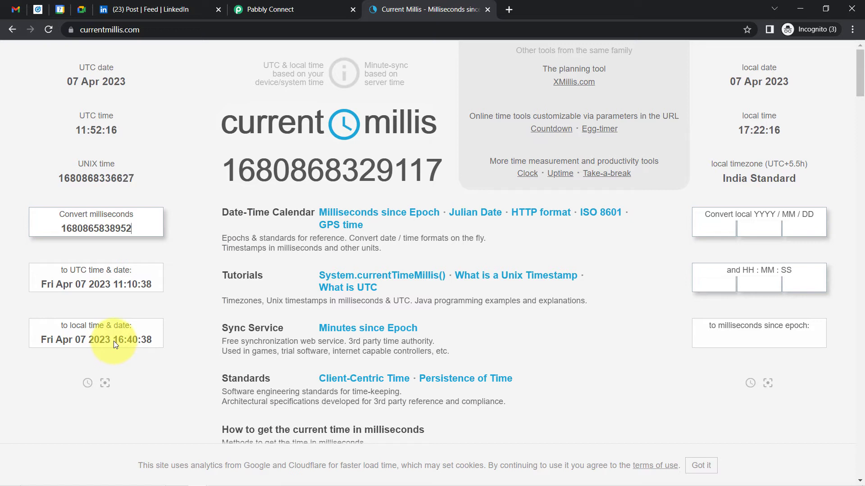
{"action": "left_click_drag", "start_coordinate": [114, 341], "coordinate": [131, 342]}
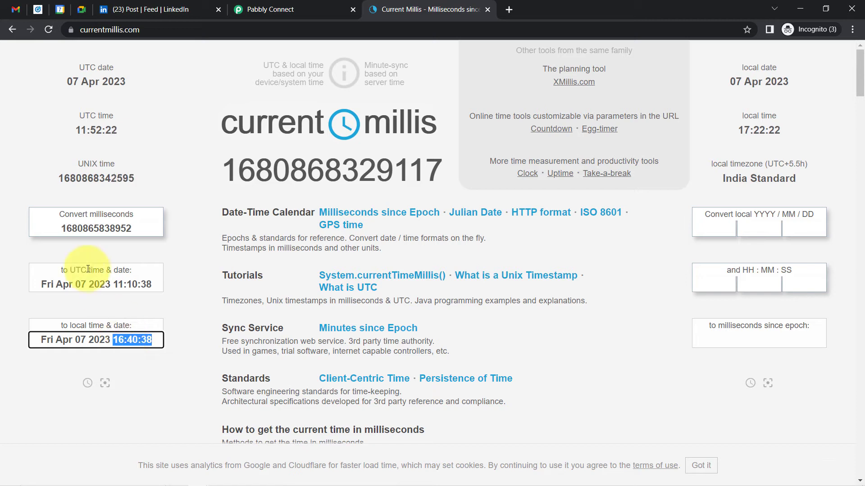
{"action": "triple_click", "coordinate": [118, 281]}
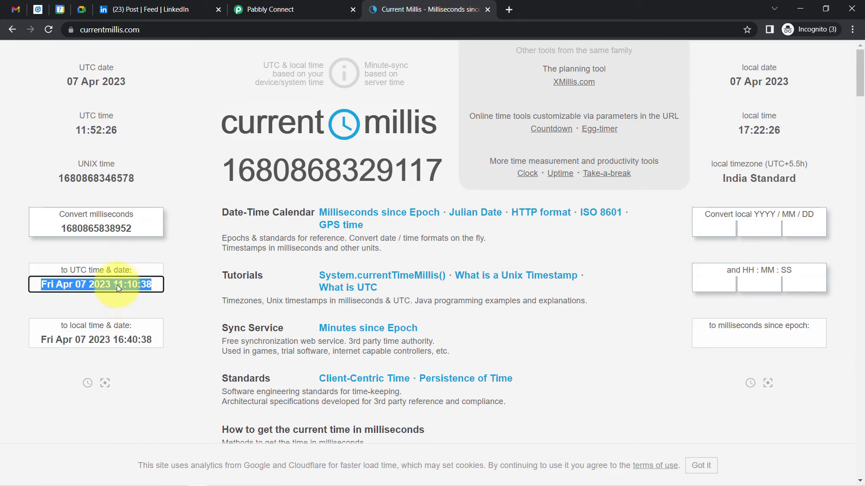
{"action": "left_click", "coordinate": [128, 298]}
{"action": "left_click_drag", "start_coordinate": [113, 285], "coordinate": [149, 286]}
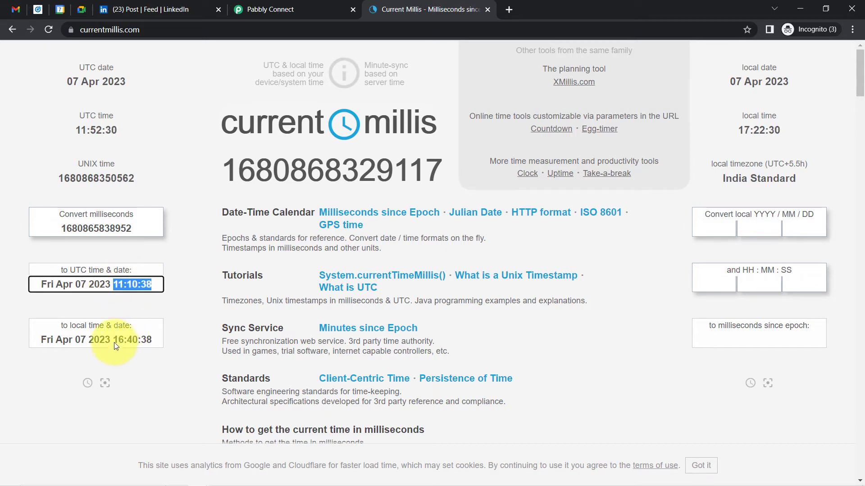
{"action": "left_click_drag", "start_coordinate": [113, 341], "coordinate": [133, 344]}
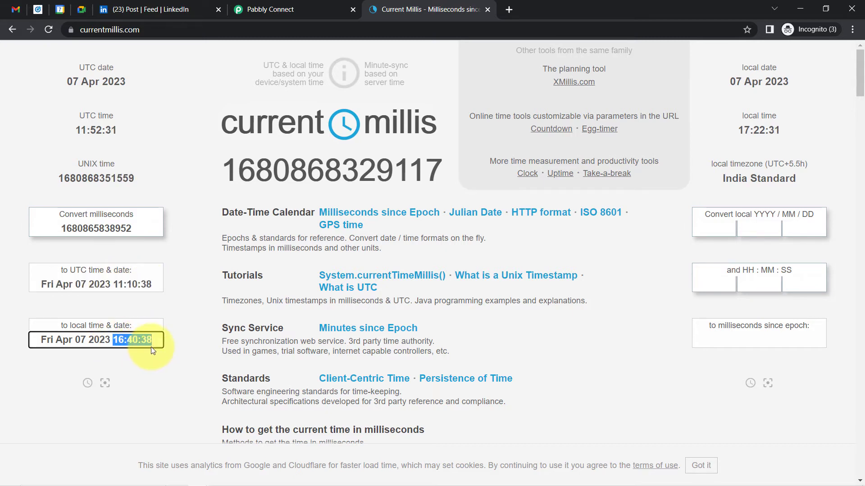
{"action": "left_click", "coordinate": [270, 9]}
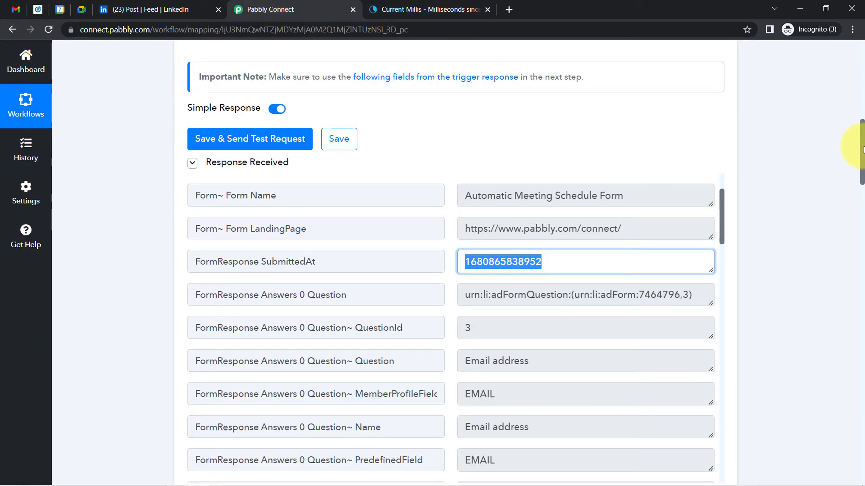
Check that the formatter Result time 11:10:38 matches the UTC conversion, then go to the LinkedIn tab
{"action": "left_click_drag", "start_coordinate": [862, 149], "coordinate": [861, 298]}
{"action": "left_click_drag", "start_coordinate": [522, 318], "coordinate": [607, 323]}
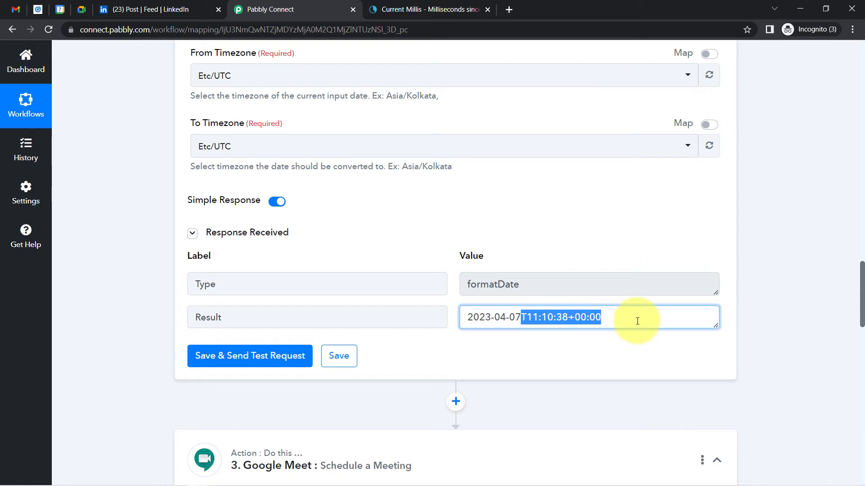
{"action": "left_click_drag", "start_coordinate": [861, 293], "coordinate": [860, 316]}
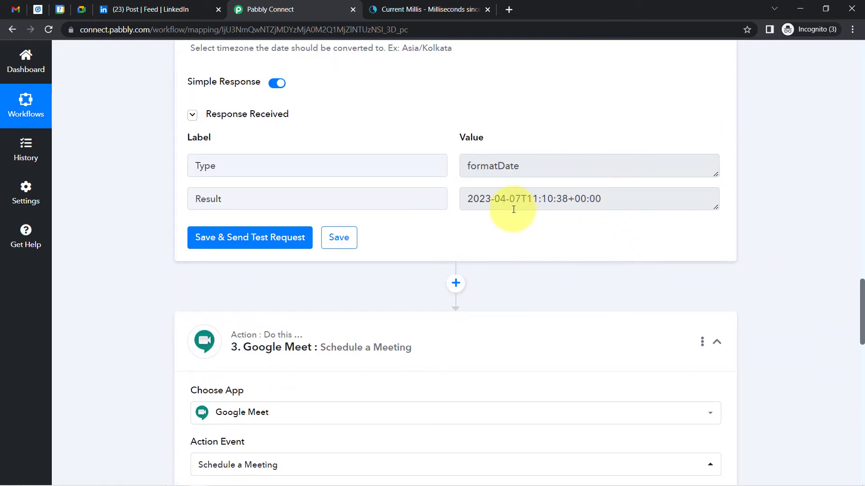
{"action": "left_click_drag", "start_coordinate": [506, 200], "coordinate": [618, 204]}
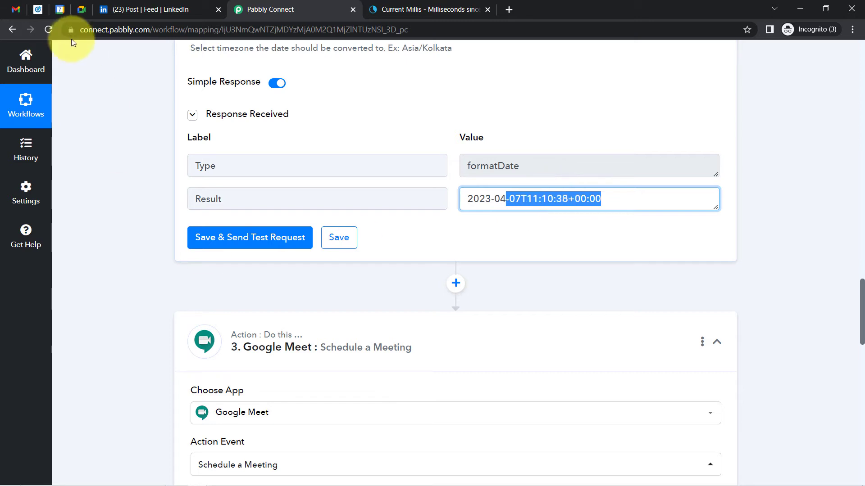
{"action": "left_click", "coordinate": [124, 3]}
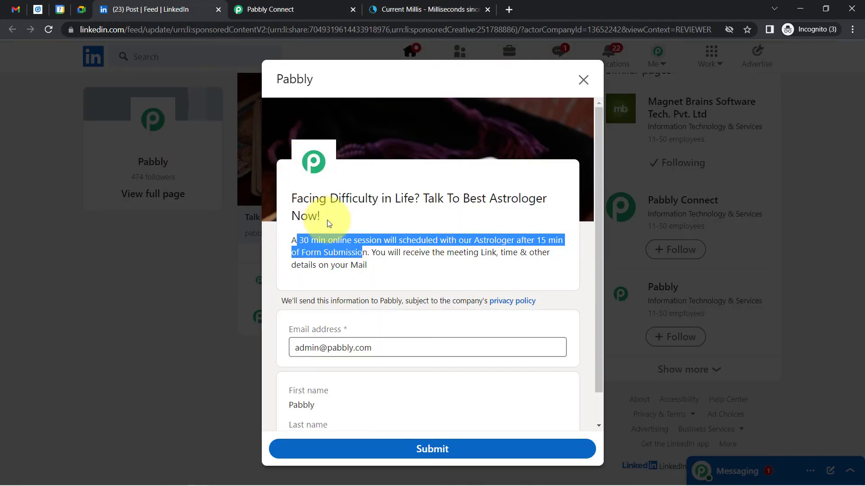
Review the LinkedIn form text about a 30 min session after Form Submission
{"action": "left_click_drag", "start_coordinate": [299, 240], "coordinate": [352, 254]}
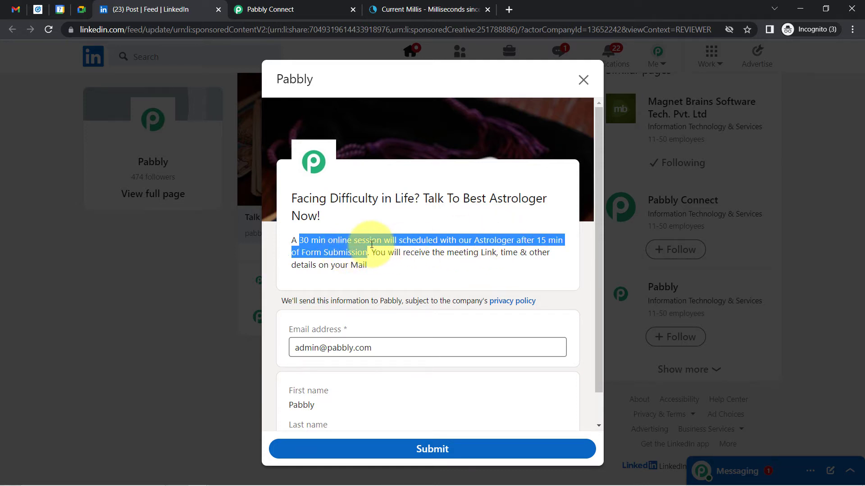
{"action": "left_click", "coordinate": [356, 253]}
{"action": "left_click_drag", "start_coordinate": [299, 255], "coordinate": [356, 248]}
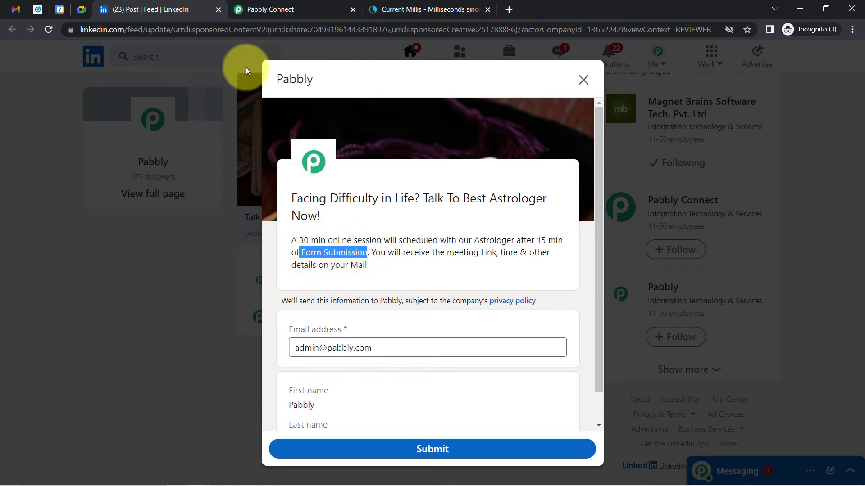
{"action": "left_click", "coordinate": [285, 6]}
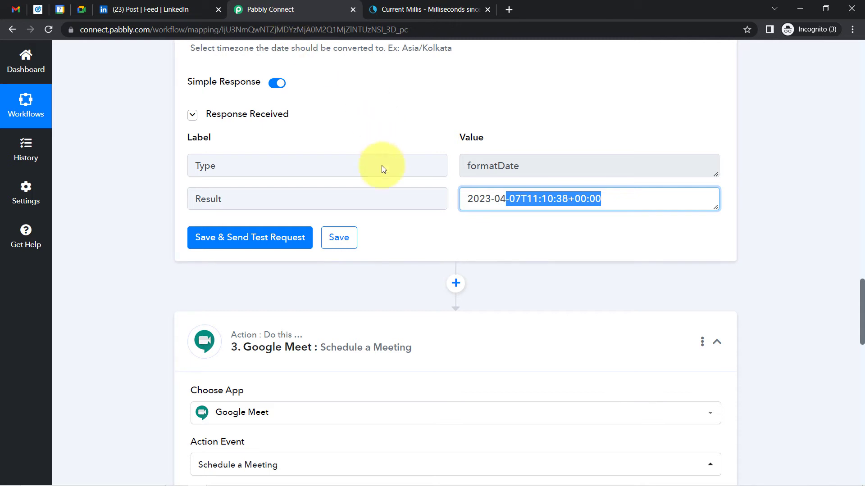
Add a Date/Time Formatter by Pabbly step before Google Meet, found by searching 'date'
{"action": "left_click", "coordinate": [268, 308]}
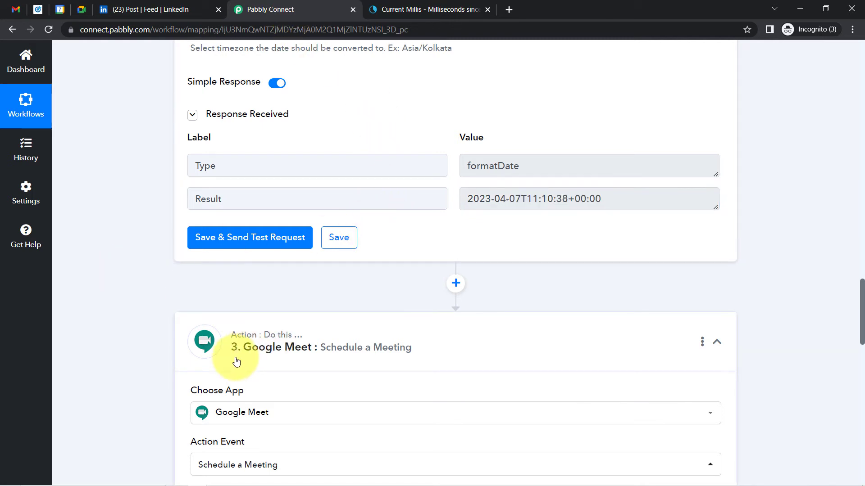
{"action": "left_click", "coordinate": [455, 284]}
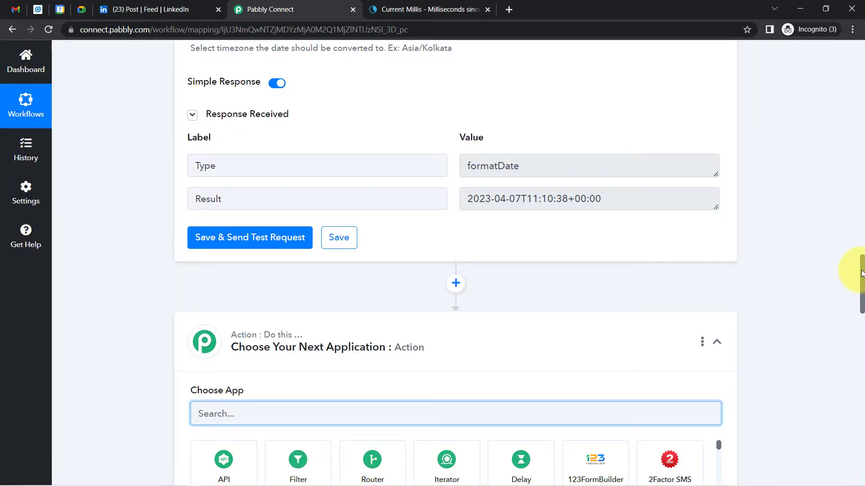
{"action": "left_click_drag", "start_coordinate": [862, 286], "coordinate": [862, 299]}
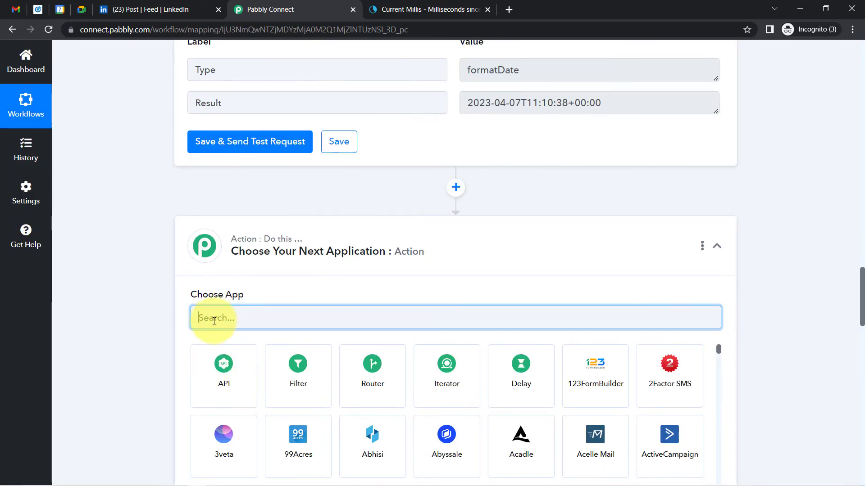
{"action": "type", "text": "date"}
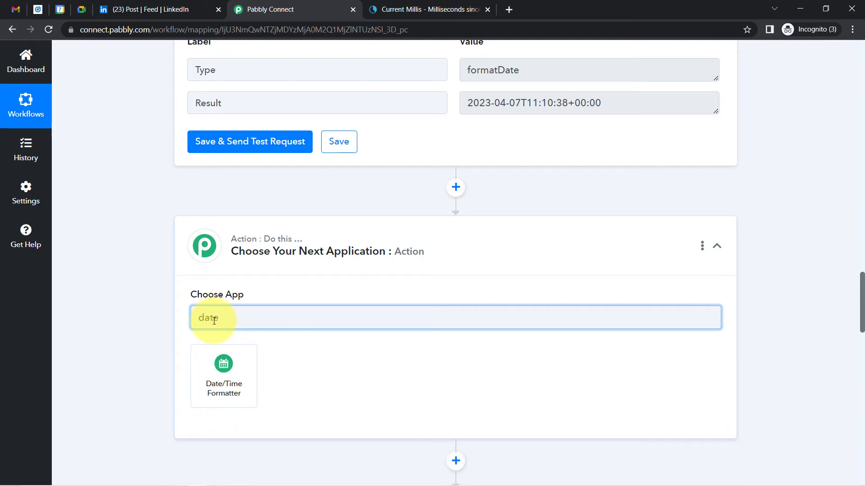
{"action": "left_click", "coordinate": [223, 363]}
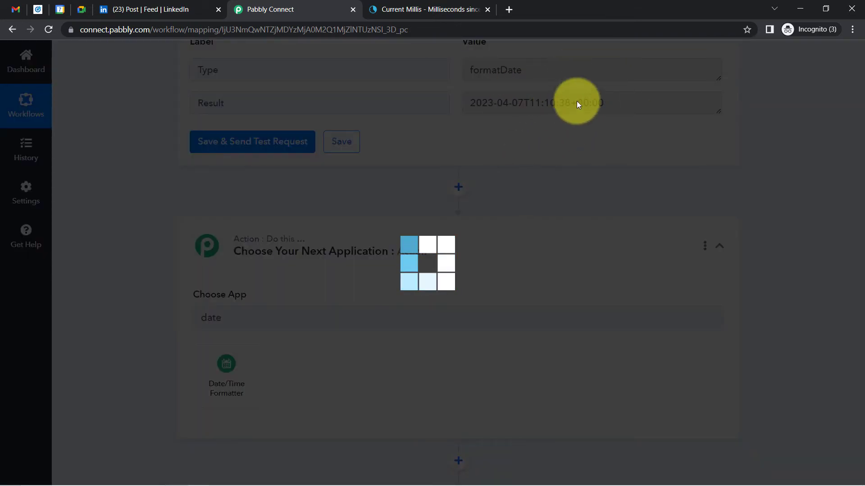
{"action": "scroll", "coordinate": [860, 302], "scroll_direction": "down", "scroll_amount": 4}
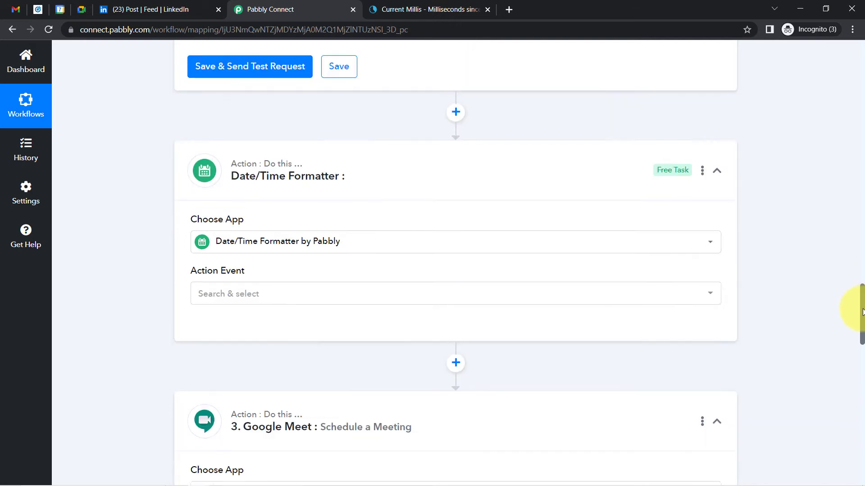
Choose Add/Subtract Time as the new formatter's action event and connect it
{"action": "left_click", "coordinate": [247, 201]}
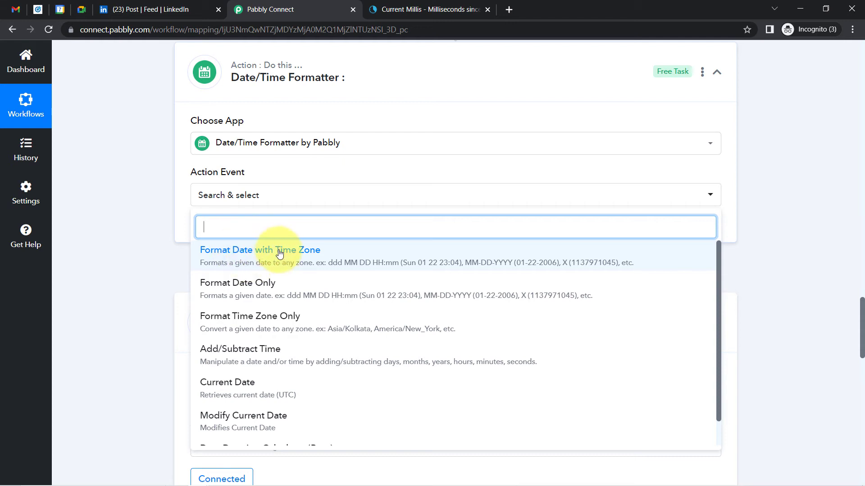
{"action": "left_click", "coordinate": [248, 355]}
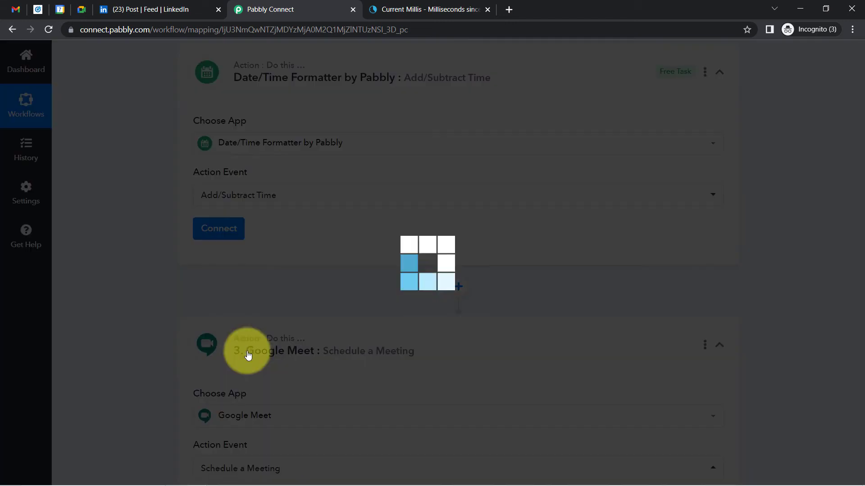
{"action": "left_click", "coordinate": [216, 233]}
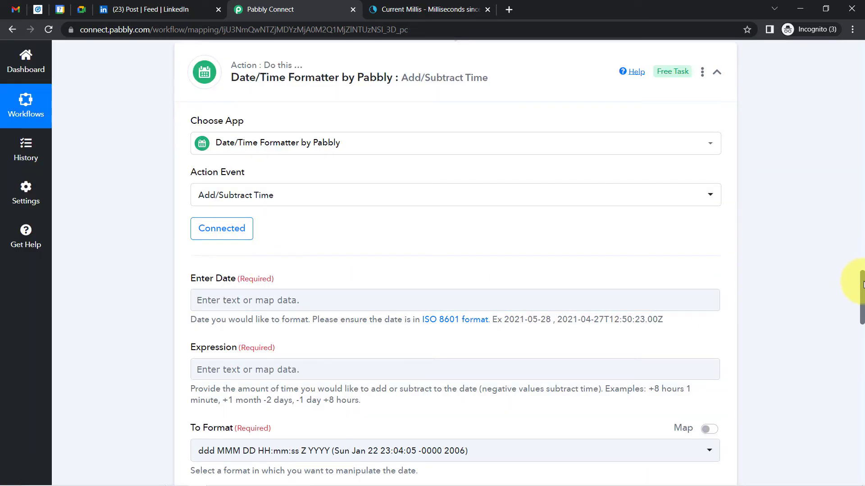
{"action": "scroll", "coordinate": [862, 284], "scroll_direction": "down", "scroll_amount": 1}
{"action": "left_click_drag", "start_coordinate": [864, 278], "coordinate": [863, 259]}
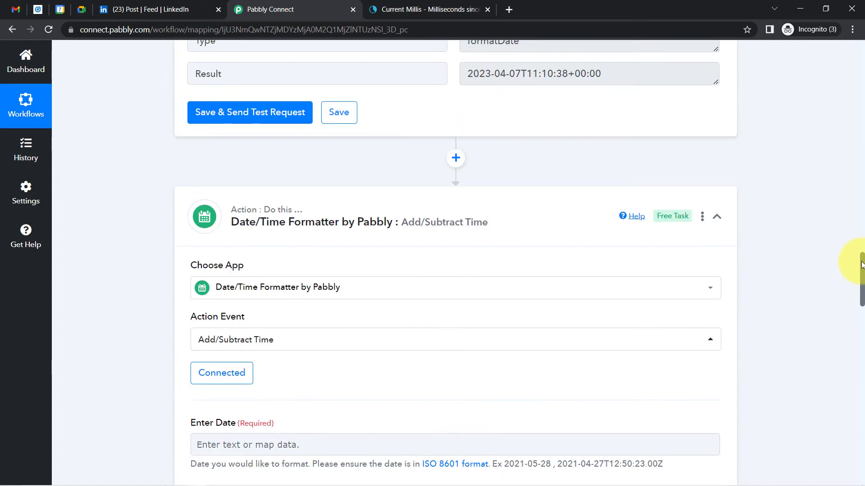
{"action": "left_click_drag", "start_coordinate": [595, 74], "coordinate": [494, 72]}
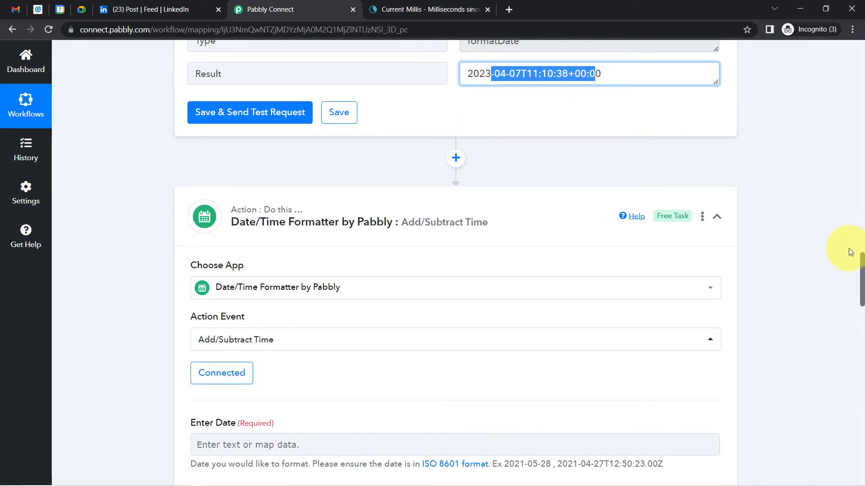
{"action": "left_click_drag", "start_coordinate": [861, 275], "coordinate": [841, 299]}
Map step 2's Result into Enter Date and set the Expression to +15 minutes
{"action": "left_click", "coordinate": [226, 200]}
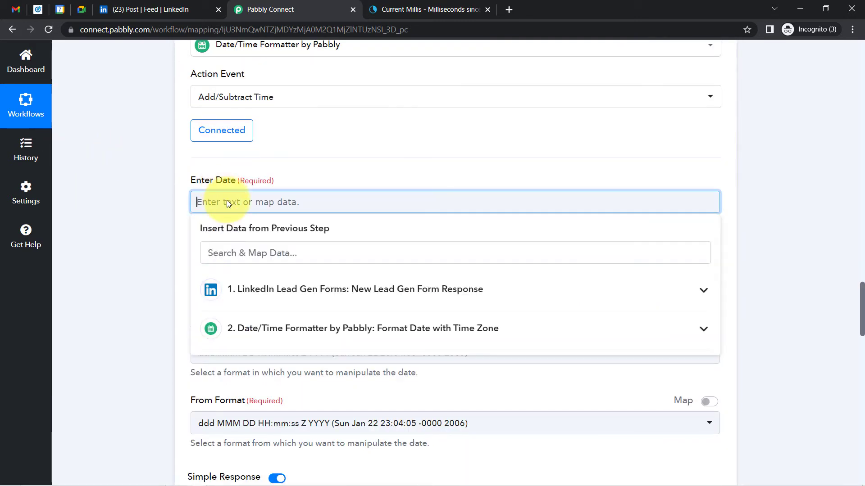
{"action": "left_click", "coordinate": [264, 334]}
{"action": "left_click", "coordinate": [270, 441]}
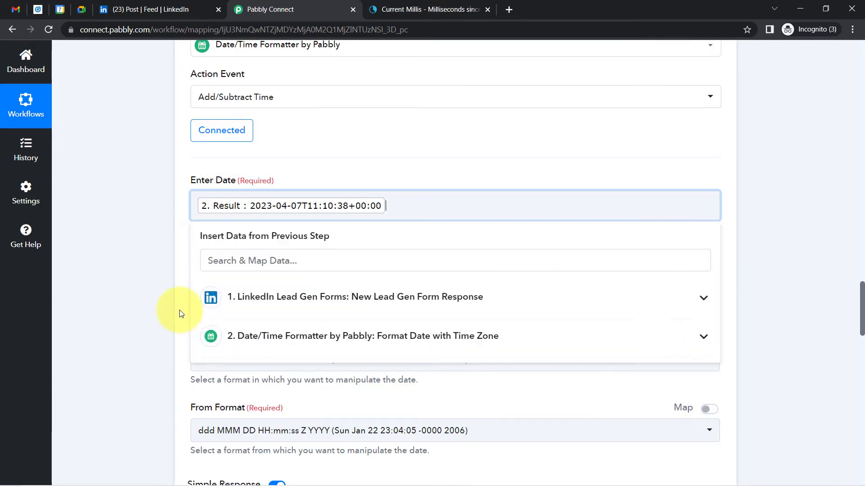
{"action": "left_click", "coordinate": [222, 277]}
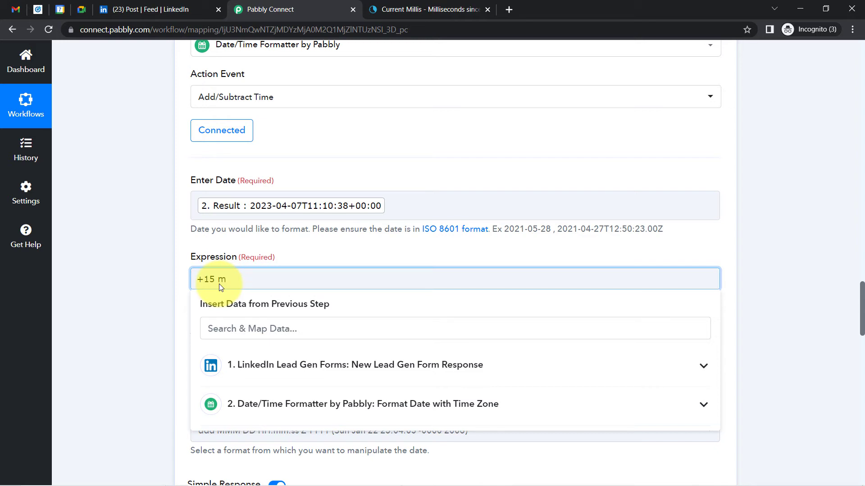
{"action": "type", "text": "nutes"}
{"action": "left_click", "coordinate": [220, 301]}
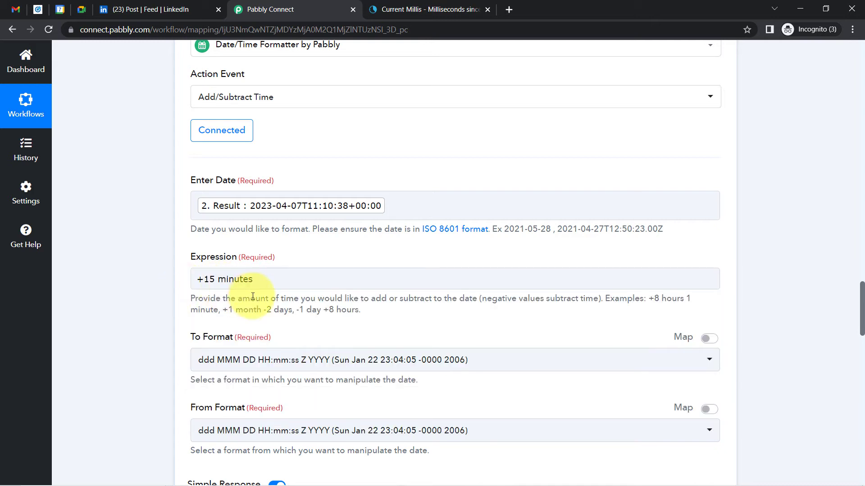
{"action": "left_click_drag", "start_coordinate": [247, 311], "coordinate": [262, 311]}
{"action": "left_click_drag", "start_coordinate": [266, 310], "coordinate": [366, 311]}
{"action": "left_click", "coordinate": [469, 267]}
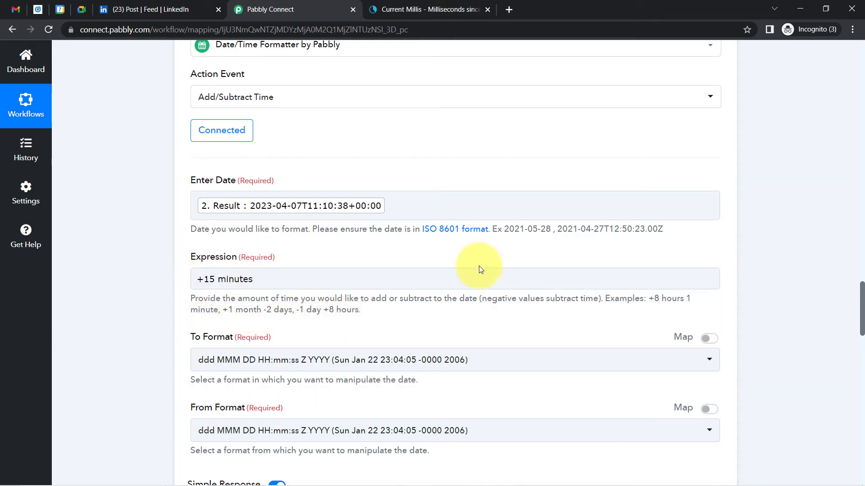
{"action": "left_click_drag", "start_coordinate": [861, 302], "coordinate": [862, 319]}
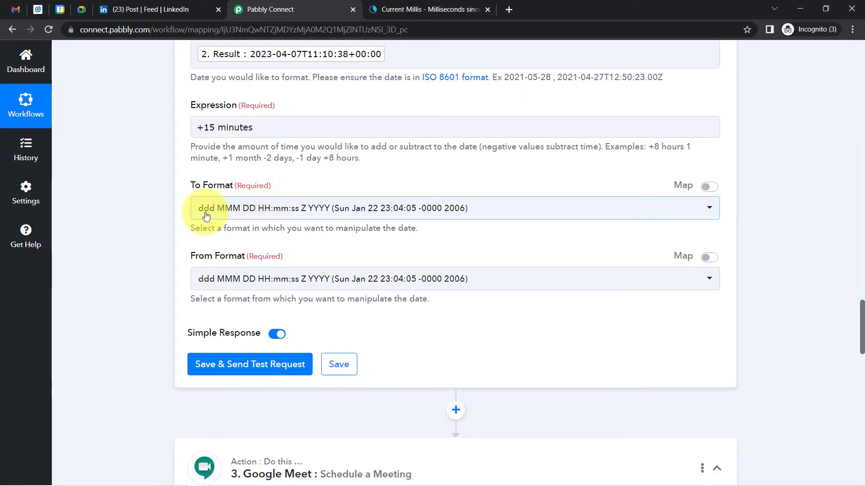
Set To and From Format to YYYY-MM-DDTHH:mm:ssZ, then save and send a test request
{"action": "left_click", "coordinate": [225, 216]}
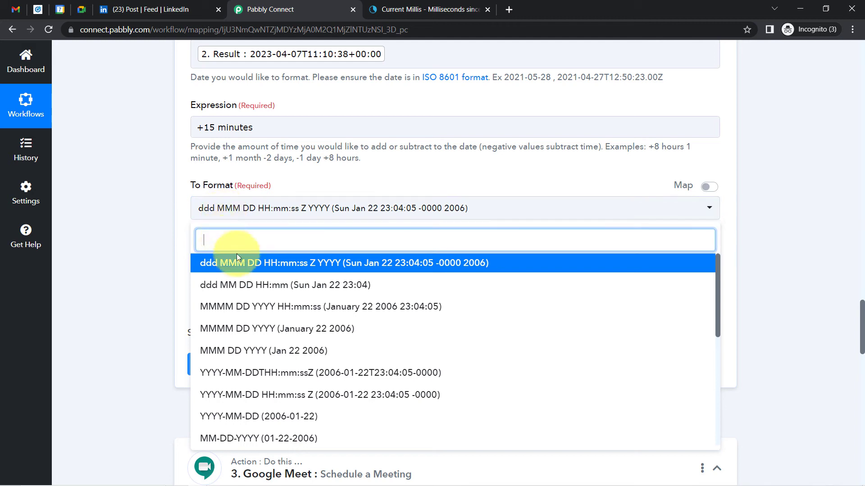
{"action": "left_click", "coordinate": [231, 374]}
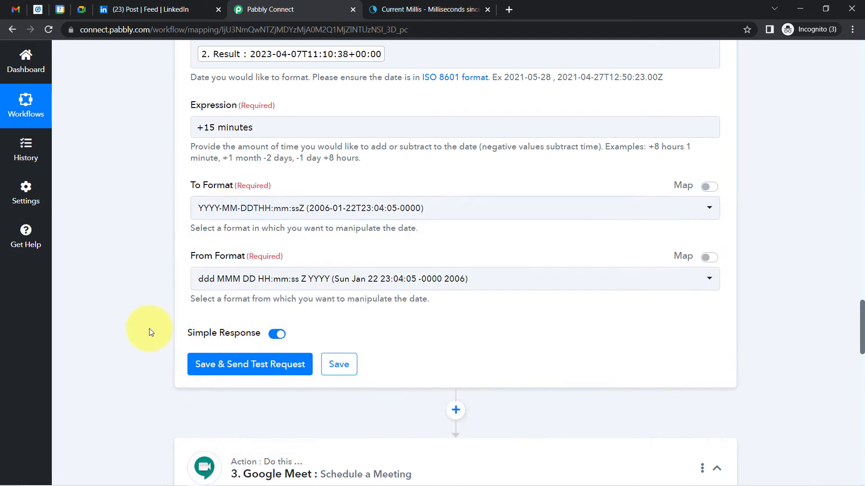
{"action": "left_click", "coordinate": [236, 287]}
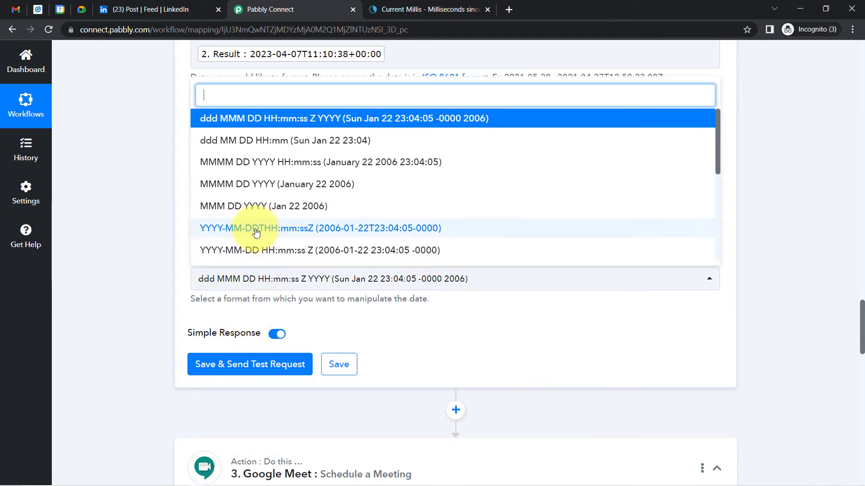
{"action": "left_click", "coordinate": [238, 228]}
{"action": "left_click", "coordinate": [212, 363]}
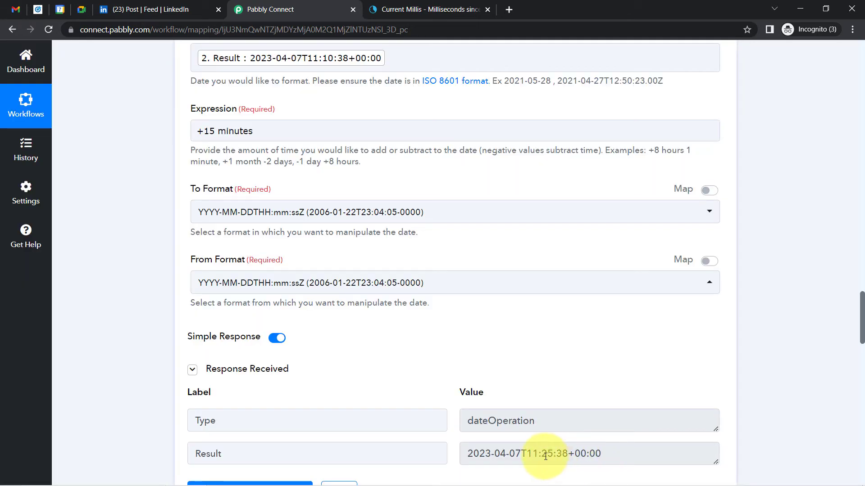
Compare the test Result 2023-04-07T11:25:38+00:00 with step 2's original 11:10 time
{"action": "left_click_drag", "start_coordinate": [533, 453], "coordinate": [596, 453]}
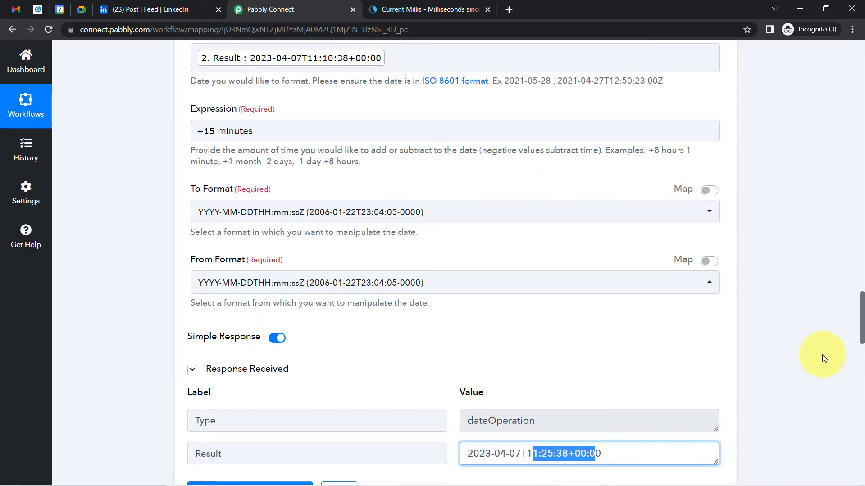
{"action": "left_click_drag", "start_coordinate": [861, 325], "coordinate": [844, 261]}
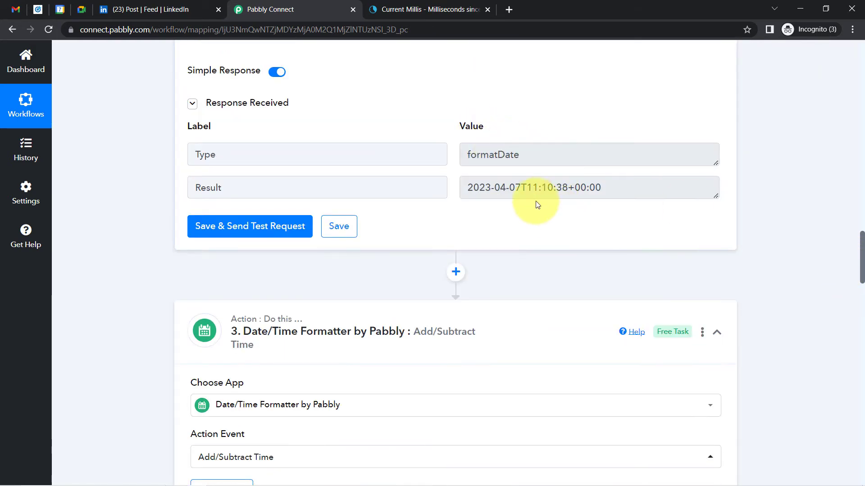
{"action": "left_click_drag", "start_coordinate": [527, 188], "coordinate": [557, 189]}
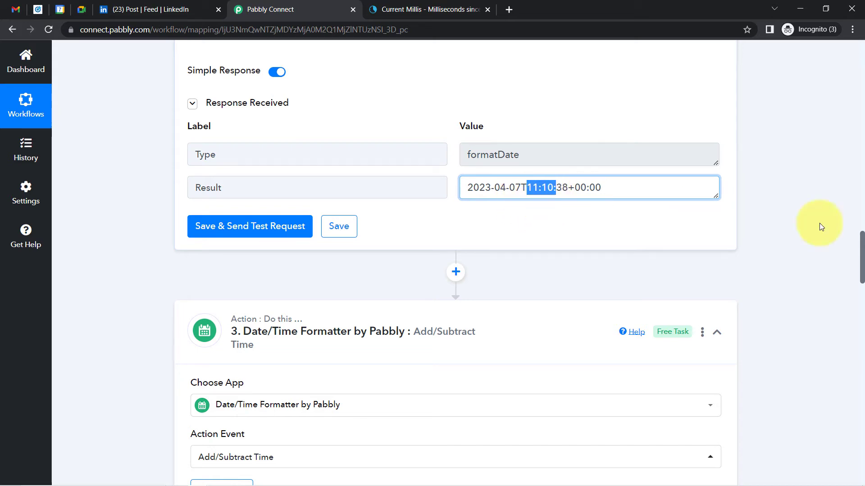
{"action": "left_click_drag", "start_coordinate": [862, 252], "coordinate": [861, 335]}
Select the entire new result value and open a new browser tab
{"action": "left_click", "coordinate": [496, 243]}
{"action": "left_click_drag", "start_coordinate": [491, 242], "coordinate": [585, 242]}
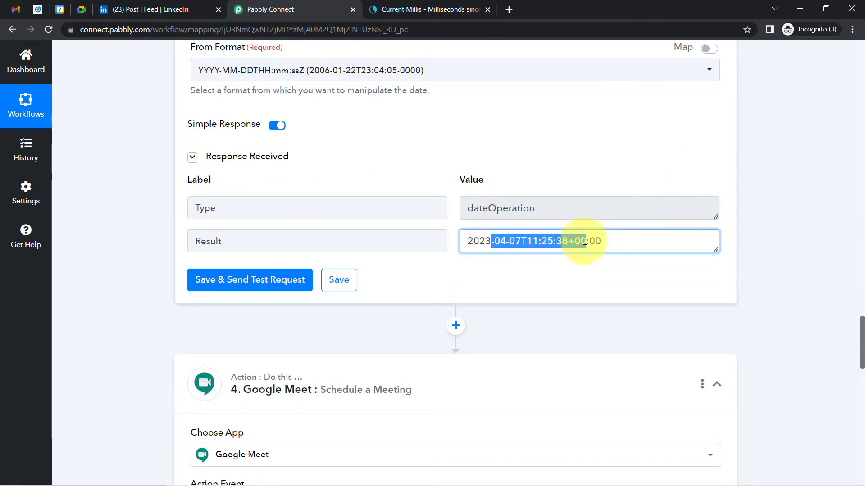
{"action": "left_click", "coordinate": [585, 242]}
{"action": "key", "text": "ctrl+a"}
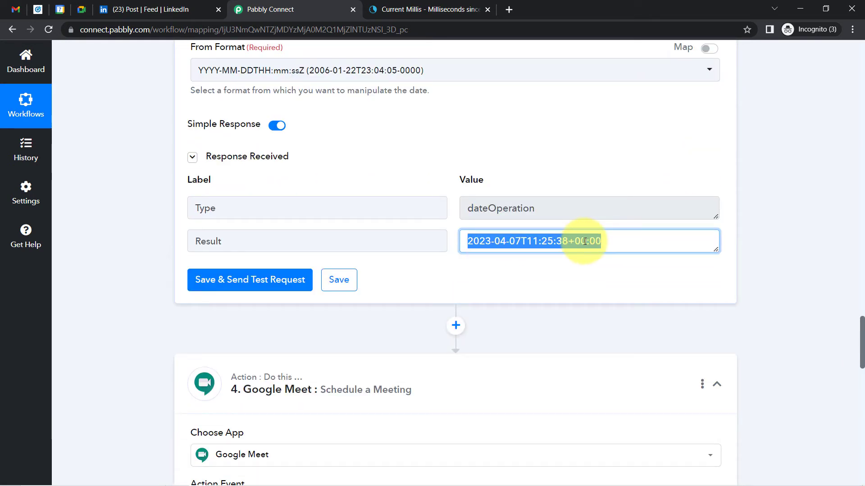
{"action": "left_click", "coordinate": [507, 12]}
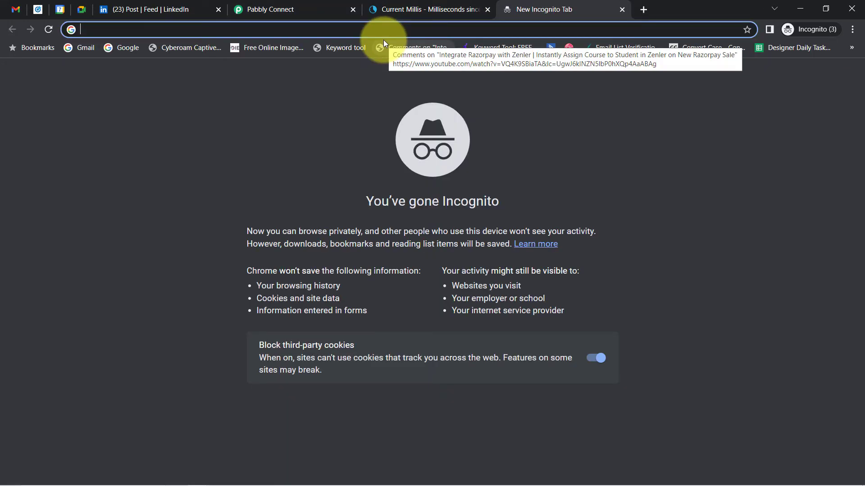
Search 'utc time conversion', open the UTC to IST converter, and note the result time 11:25:38
{"action": "type", "text": "utc time conversion"}
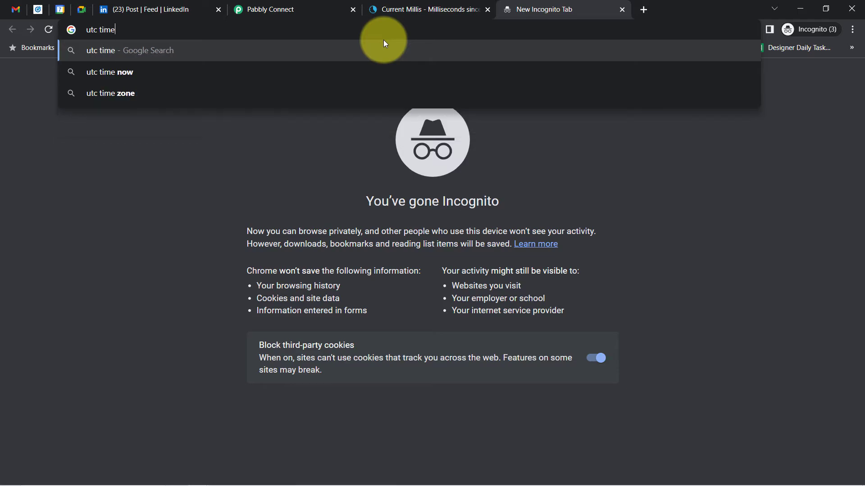
{"action": "key", "text": "Return"}
{"action": "left_click", "coordinate": [159, 398]}
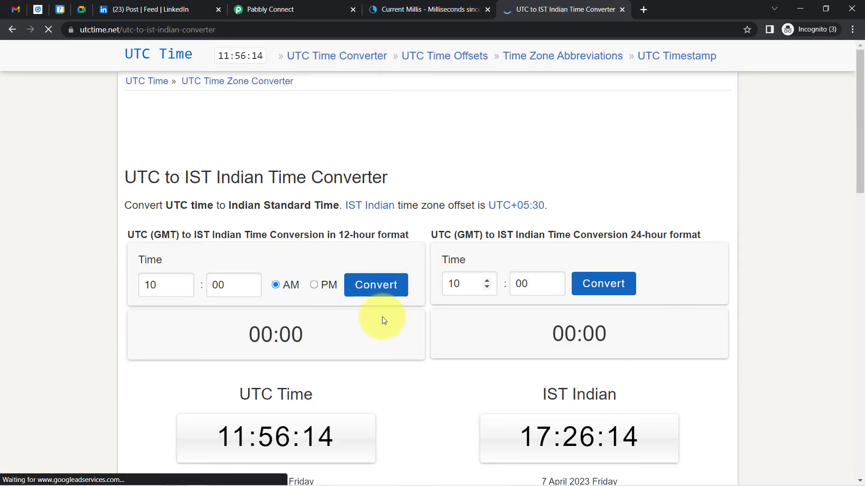
{"action": "left_click", "coordinate": [424, 6]}
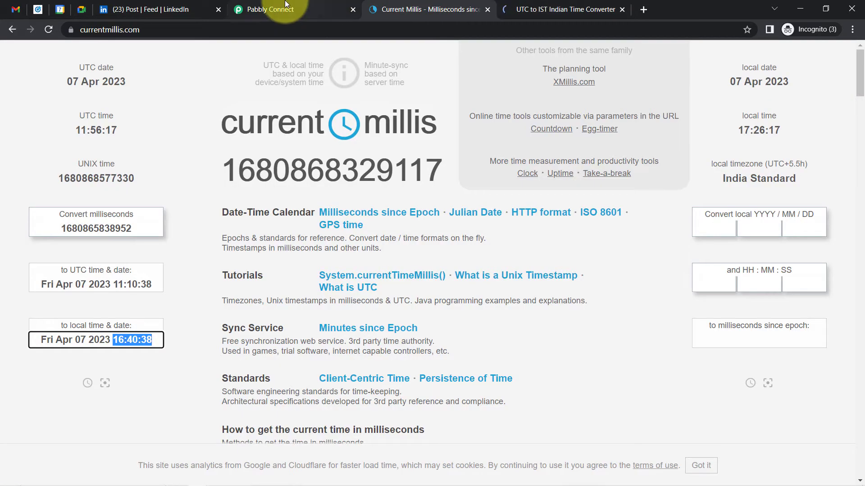
{"action": "left_click", "coordinate": [270, 9]}
{"action": "left_click", "coordinate": [531, 235]}
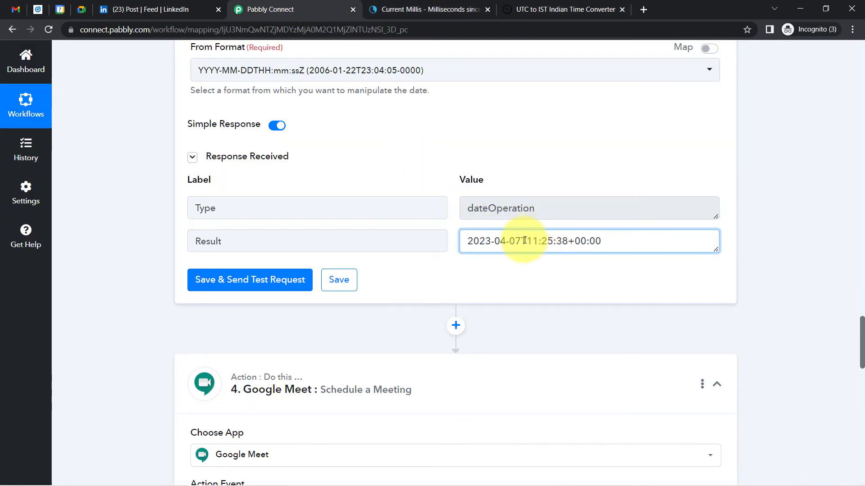
{"action": "left_click_drag", "start_coordinate": [525, 241], "coordinate": [573, 242]}
{"action": "left_click", "coordinate": [575, 242]}
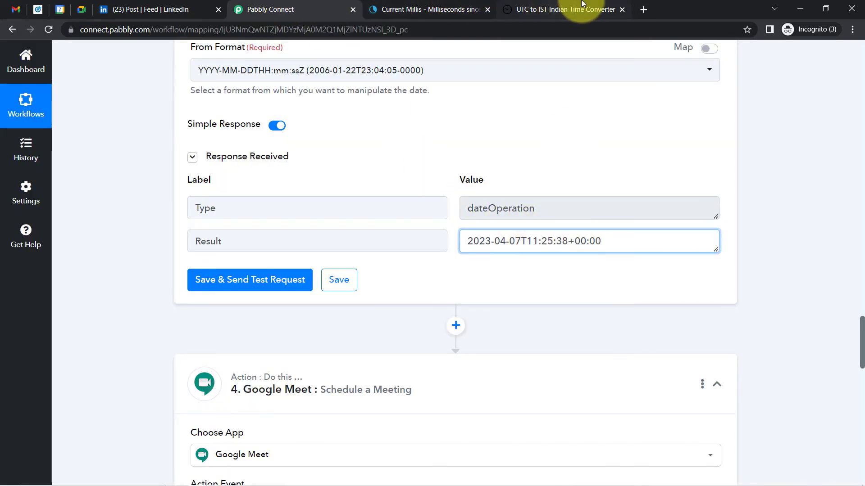
Convert 11:25 AM UTC on utctime.net, getting 04:55 PM IST
{"action": "left_click", "coordinate": [563, 9]}
{"action": "left_click", "coordinate": [150, 281]}
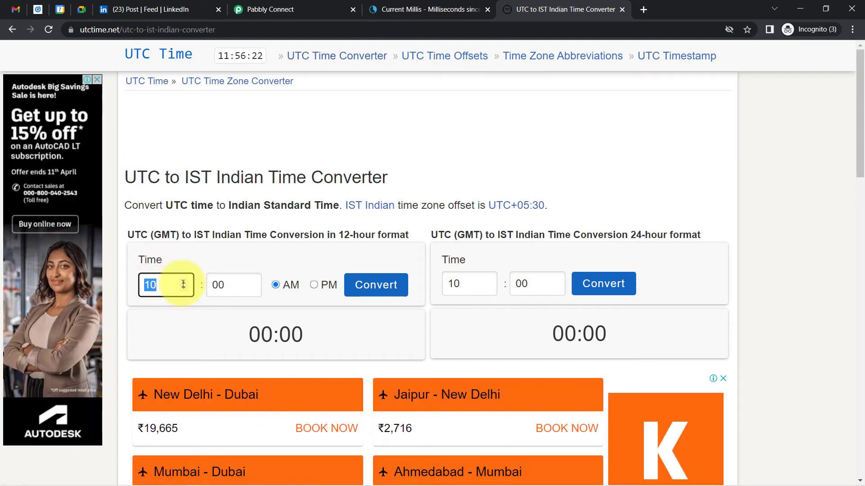
{"action": "left_click", "coordinate": [184, 282]}
{"action": "left_click", "coordinate": [222, 286]}
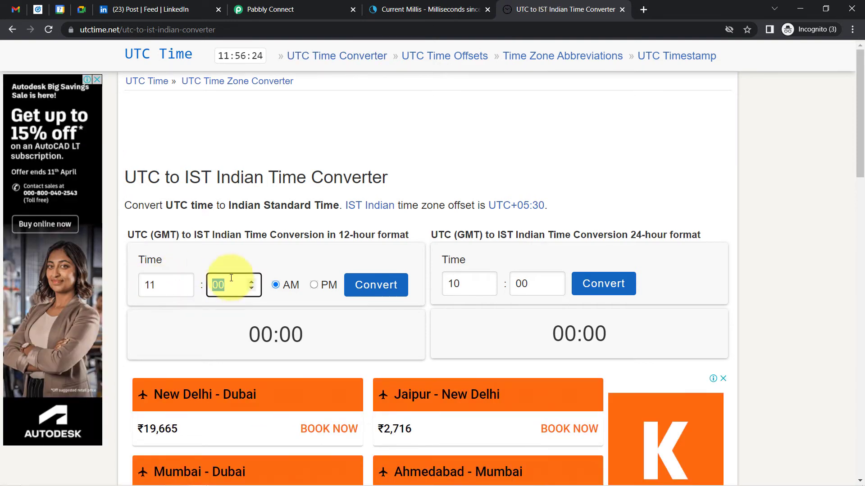
{"action": "type", "text": "25"}
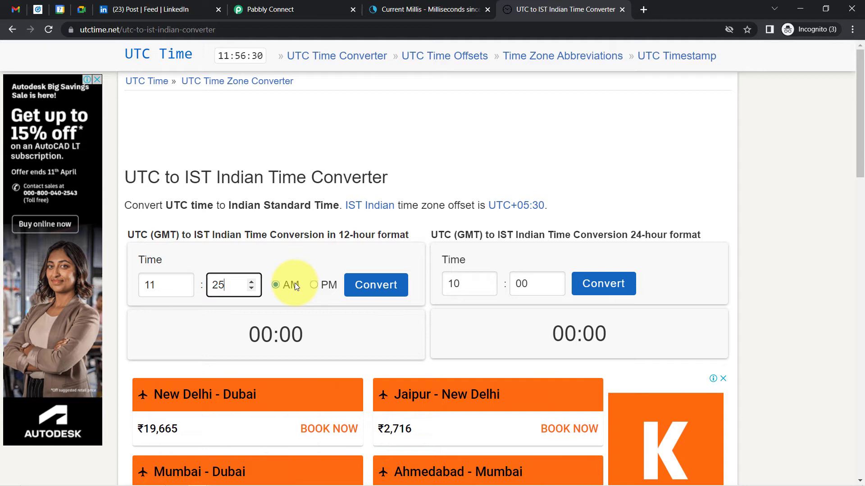
{"action": "left_click", "coordinate": [360, 285]}
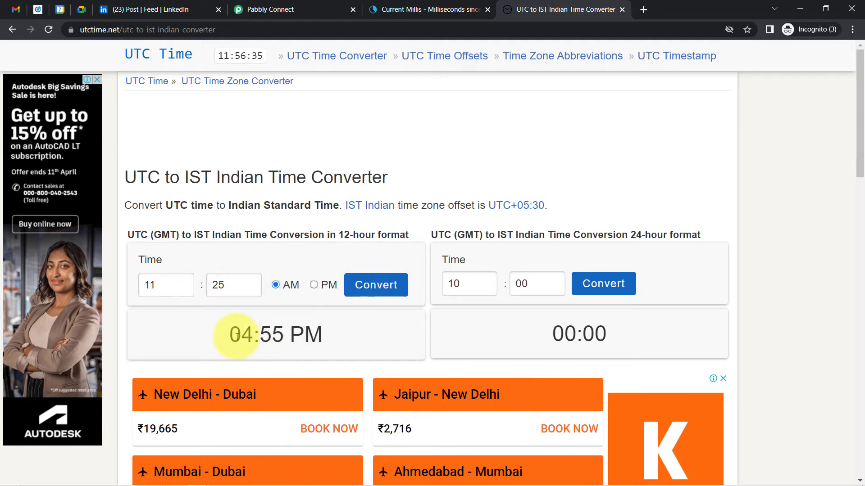
{"action": "left_click_drag", "start_coordinate": [237, 337], "coordinate": [318, 339]}
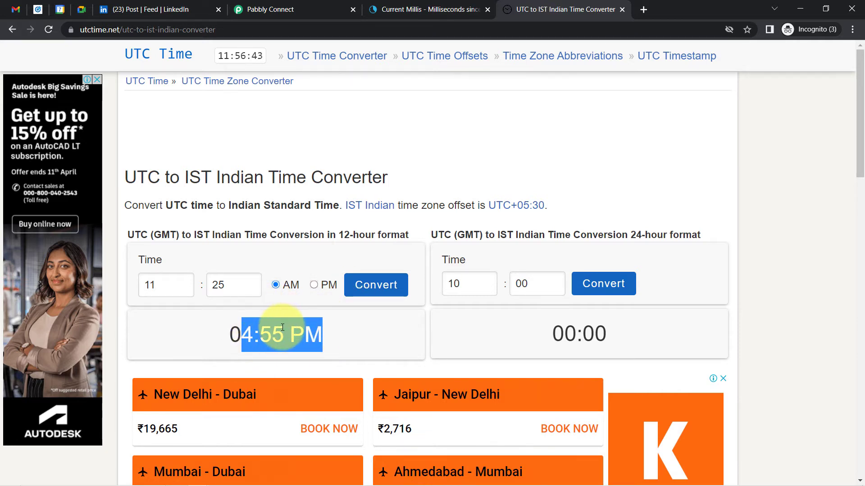
{"action": "left_click", "coordinate": [288, 5]}
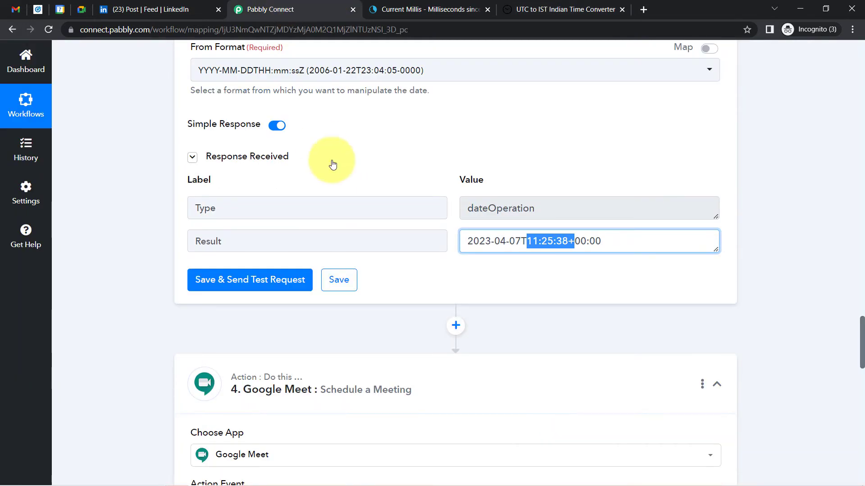
{"action": "left_click", "coordinate": [856, 239]}
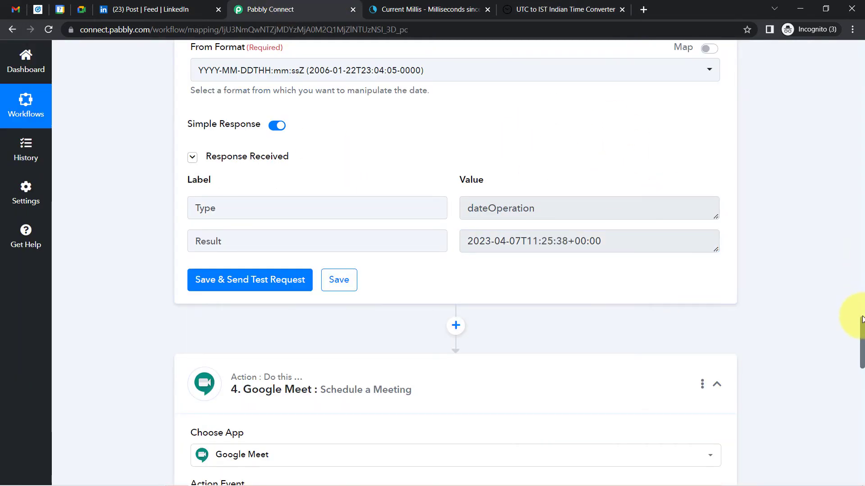
{"action": "mouse_move", "coordinate": [864, 323]}
{"action": "left_mouse_down"}
{"action": "mouse_move", "coordinate": [863, 353]}
{"action": "mouse_move", "coordinate": [864, 324]}
{"action": "left_mouse_up"}
{"action": "left_click_drag", "start_coordinate": [521, 170], "coordinate": [551, 173]}
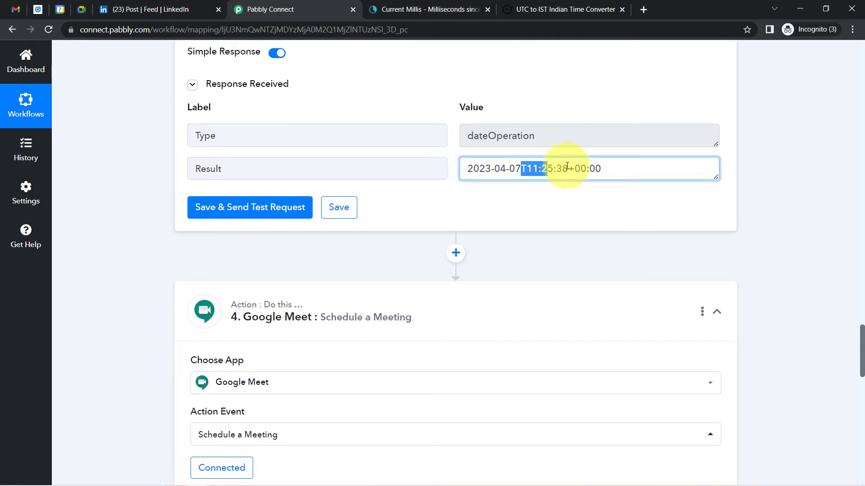
{"action": "left_click_drag", "start_coordinate": [601, 169], "coordinate": [515, 170]}
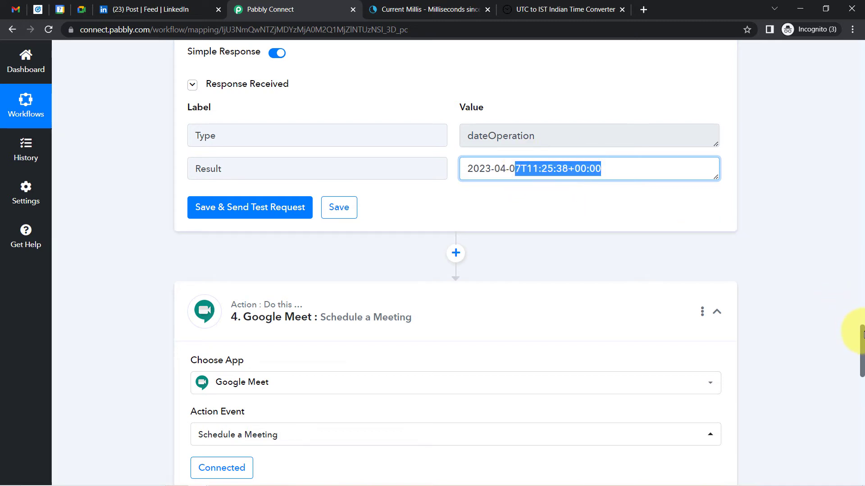
{"action": "left_click_drag", "start_coordinate": [861, 347], "coordinate": [859, 390]}
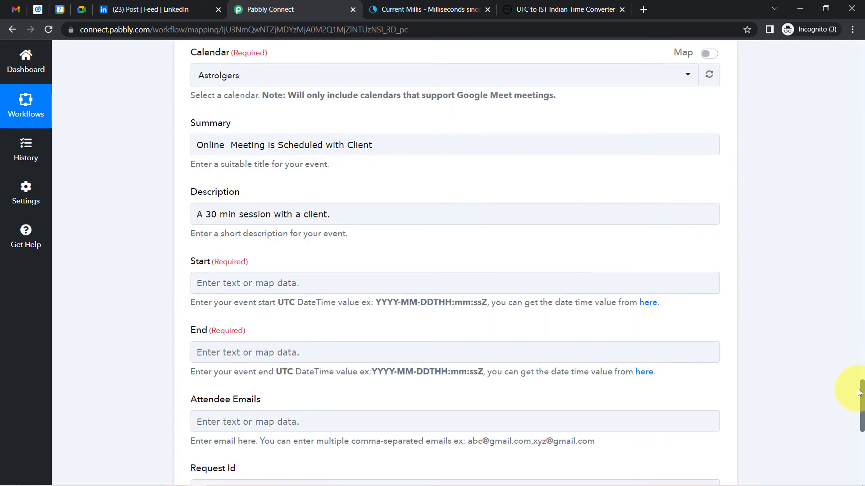
{"action": "left_click", "coordinate": [215, 280]}
{"action": "left_click_drag", "start_coordinate": [198, 269], "coordinate": [255, 264]}
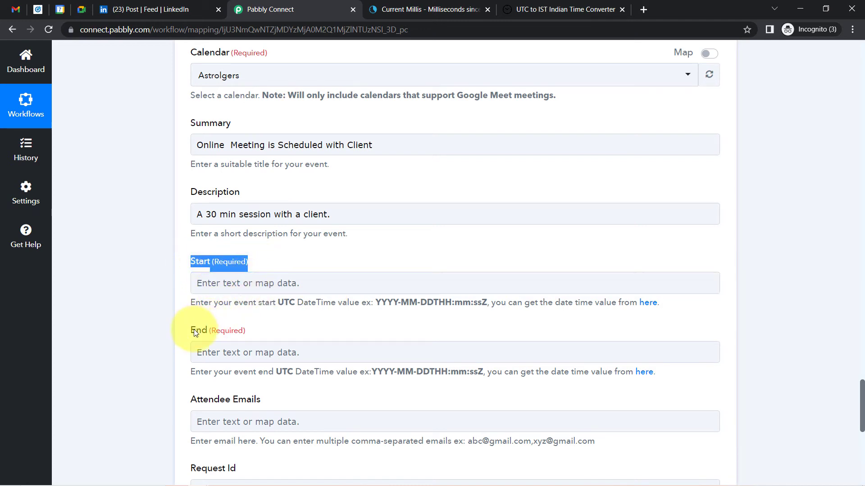
{"action": "left_click_drag", "start_coordinate": [195, 332], "coordinate": [300, 341]}
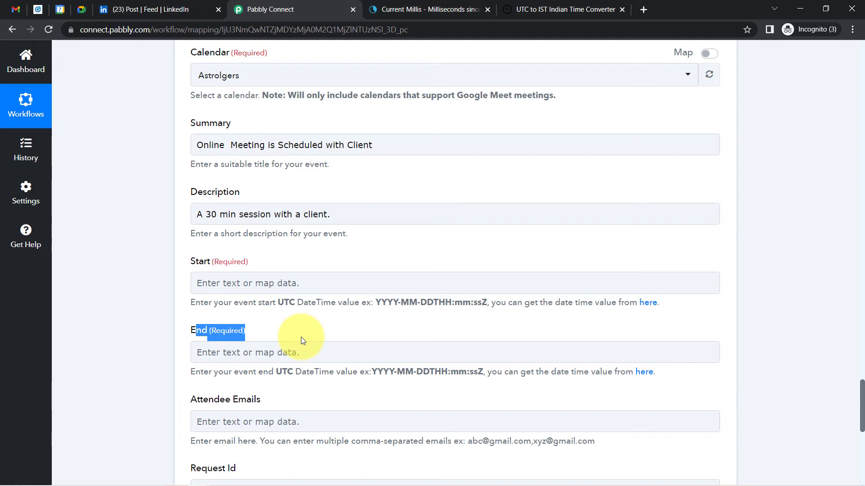
{"action": "left_click", "coordinate": [167, 8]}
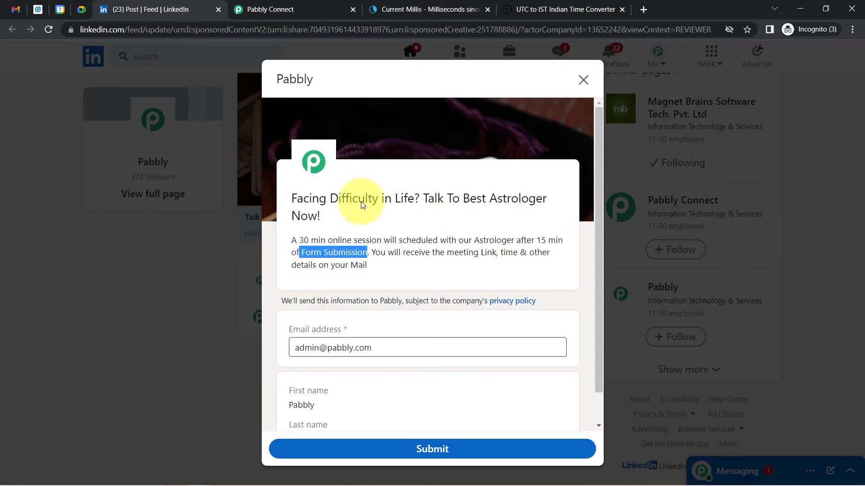
{"action": "left_click", "coordinate": [355, 272]}
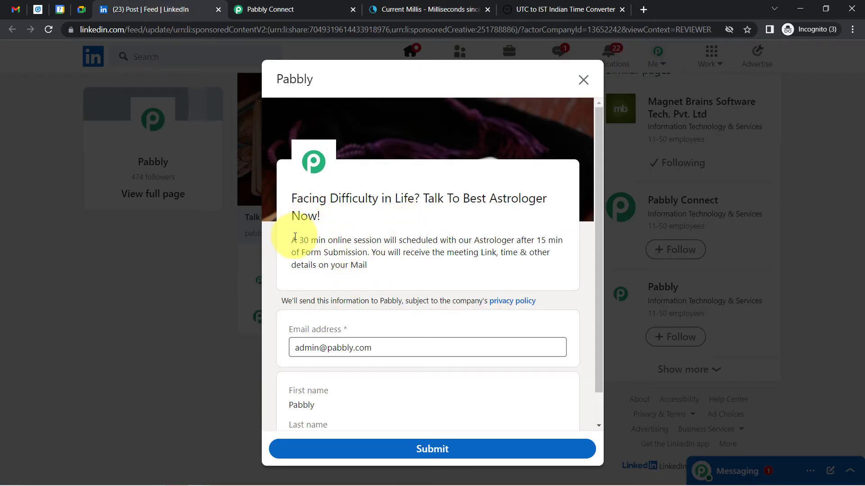
{"action": "left_click_drag", "start_coordinate": [295, 238], "coordinate": [436, 243]}
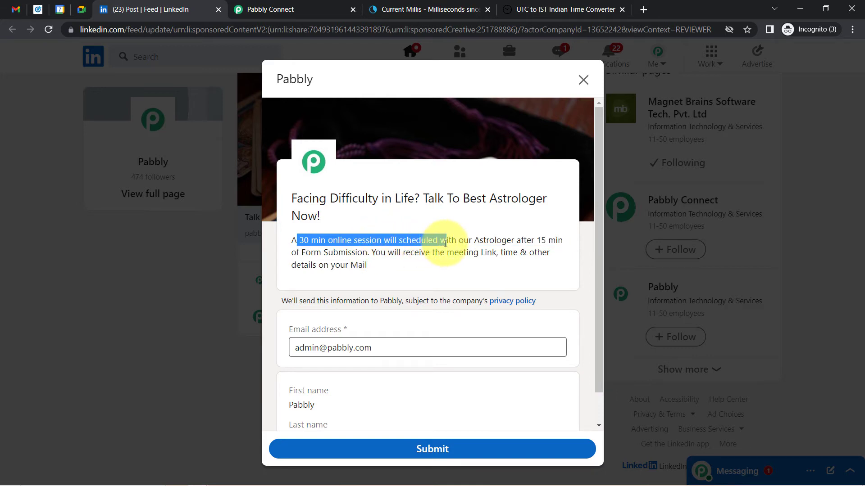
{"action": "left_click", "coordinate": [396, 243]}
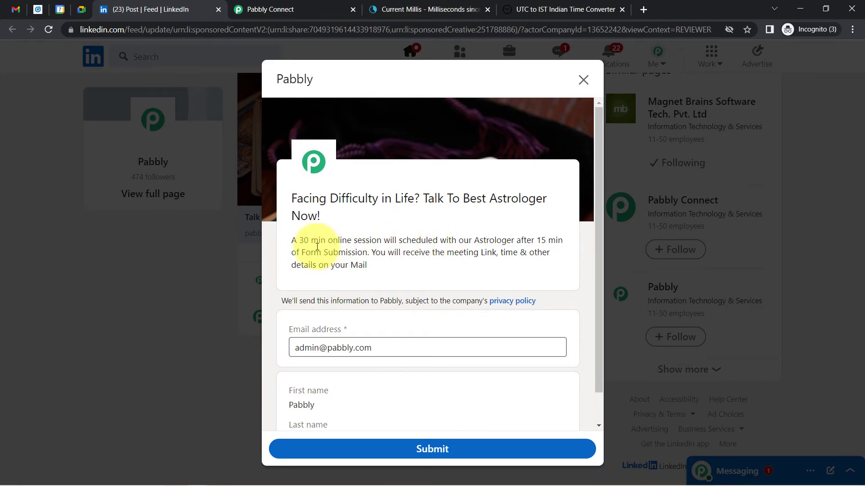
{"action": "left_click", "coordinate": [293, 9]}
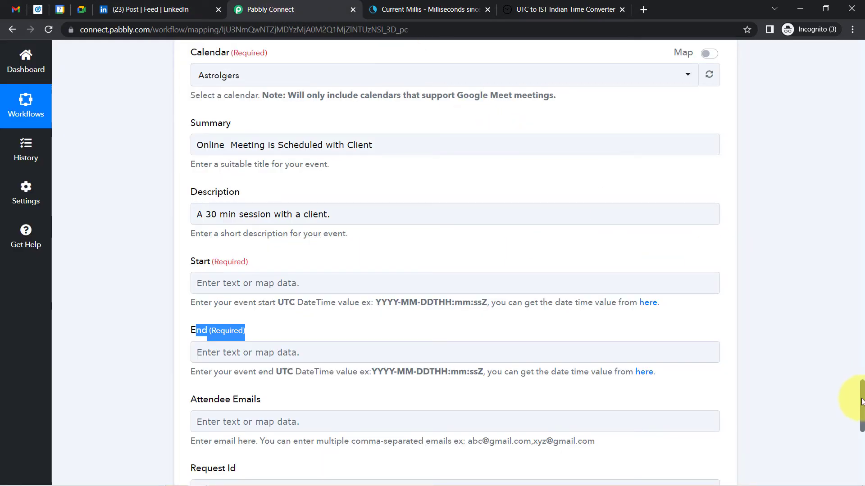
Add a new Date/Time Formatter step with the Add/Subtract Time action event
{"action": "scroll", "coordinate": [861, 377], "scroll_direction": "up", "scroll_amount": 12}
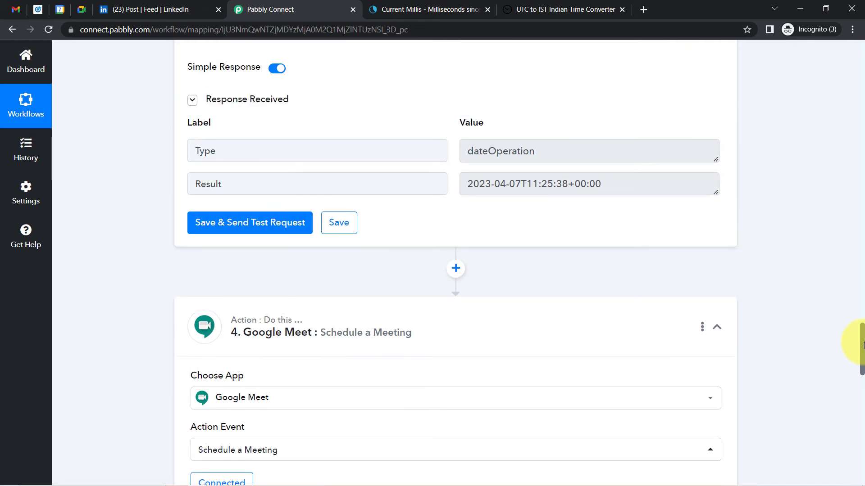
{"action": "left_click", "coordinate": [455, 269]}
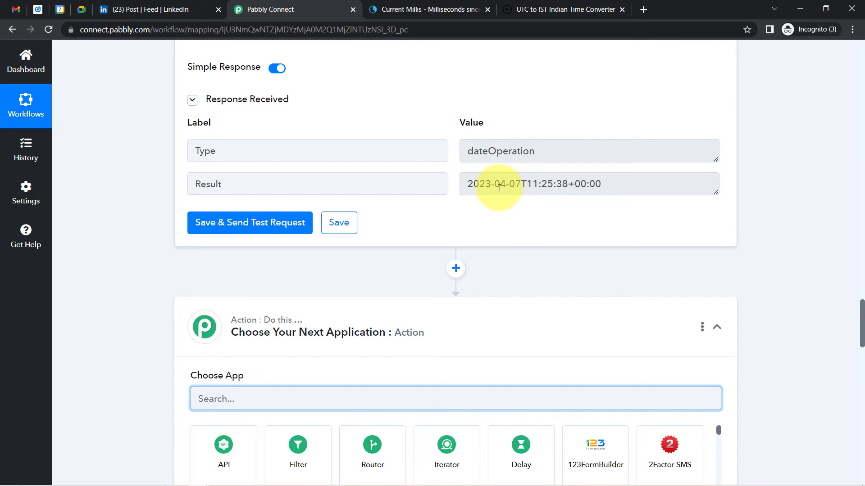
{"action": "left_click_drag", "start_coordinate": [500, 188], "coordinate": [626, 188]}
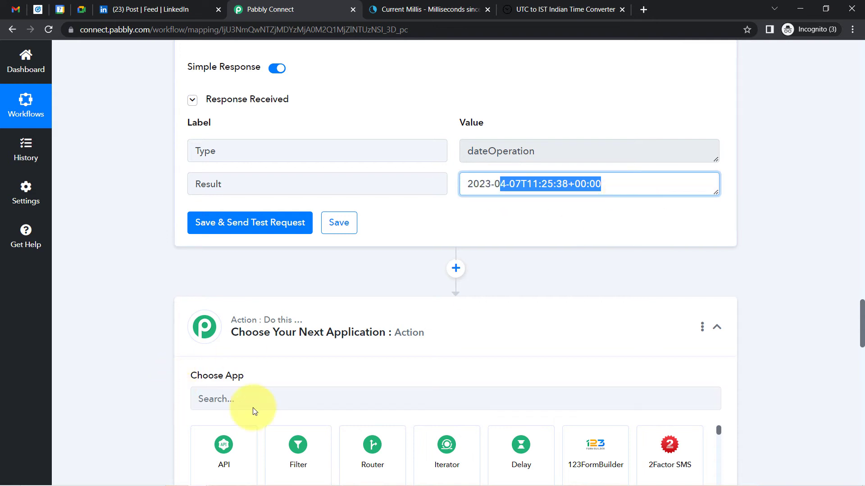
{"action": "scroll", "coordinate": [861, 321], "scroll_direction": "down", "scroll_amount": 5}
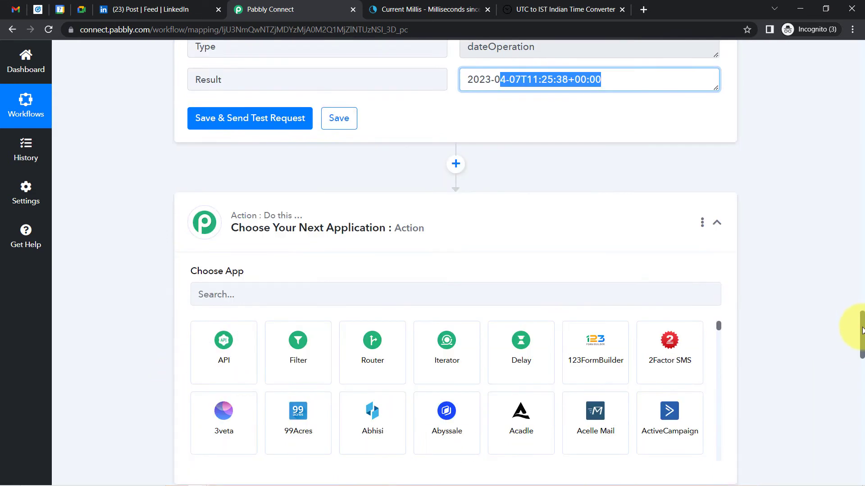
{"action": "left_click", "coordinate": [243, 192]}
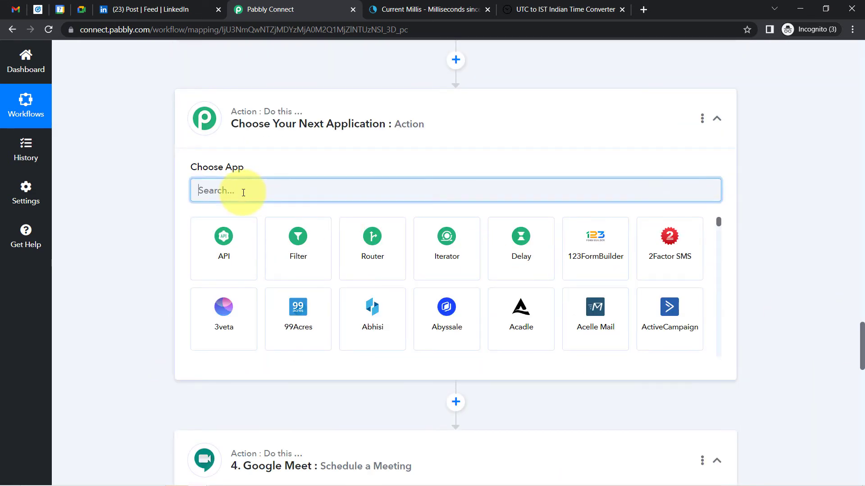
{"action": "type", "text": "date"}
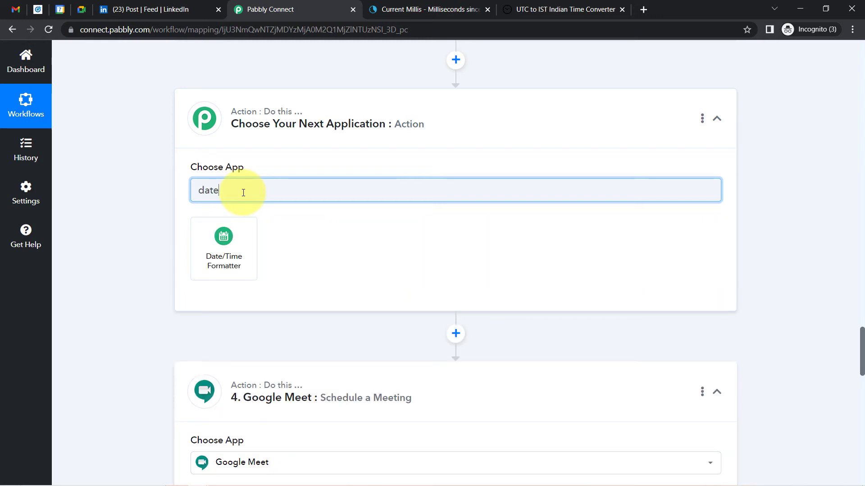
{"action": "left_click", "coordinate": [232, 265]}
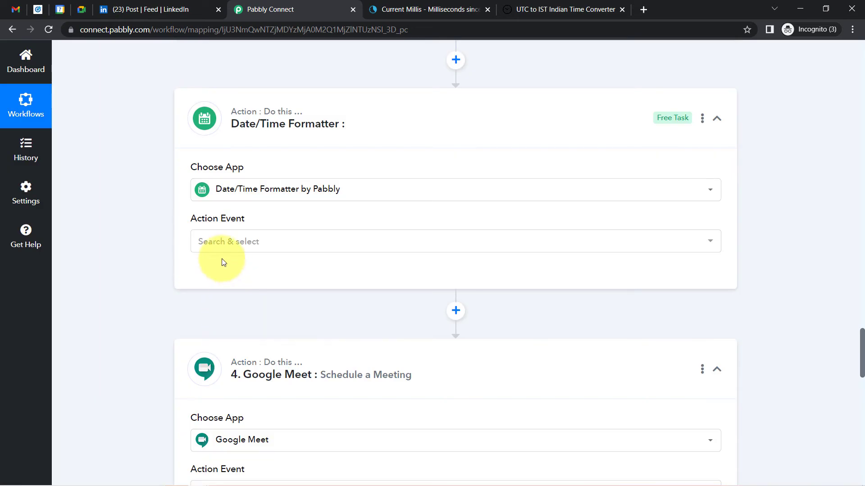
{"action": "left_click", "coordinate": [204, 242]}
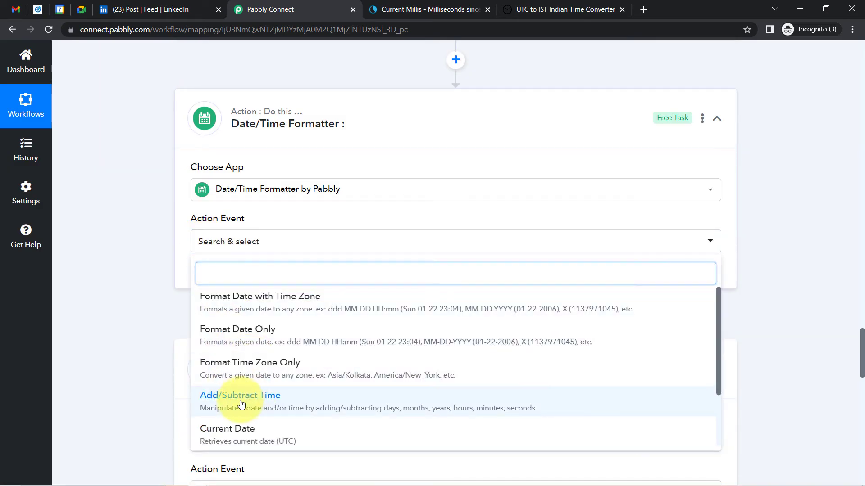
{"action": "left_click", "coordinate": [241, 404]}
{"action": "left_click", "coordinate": [208, 277]}
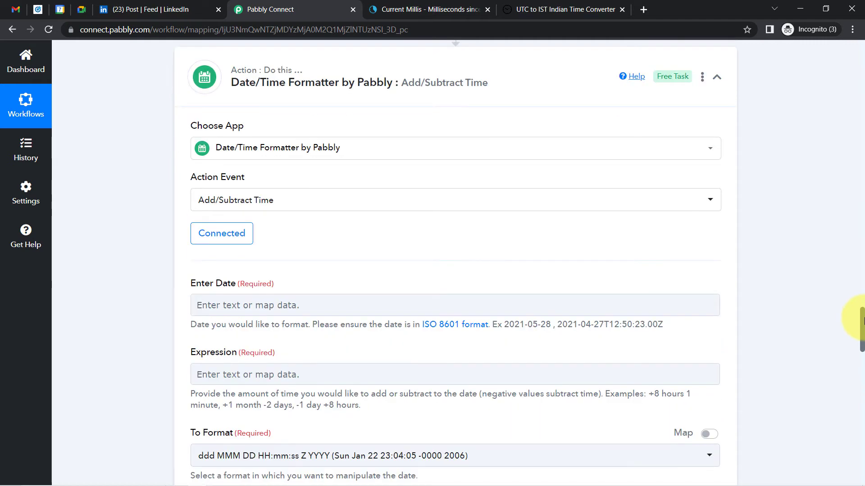
Map step 3's Result into Enter Date and set the expression to +30 minutes
{"action": "scroll", "coordinate": [863, 314], "scroll_direction": "up", "scroll_amount": 5}
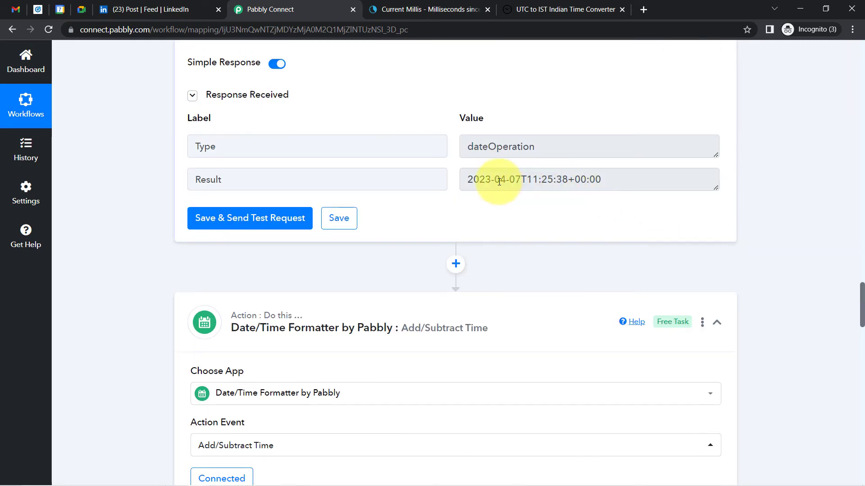
{"action": "left_click_drag", "start_coordinate": [494, 180], "coordinate": [770, 220]}
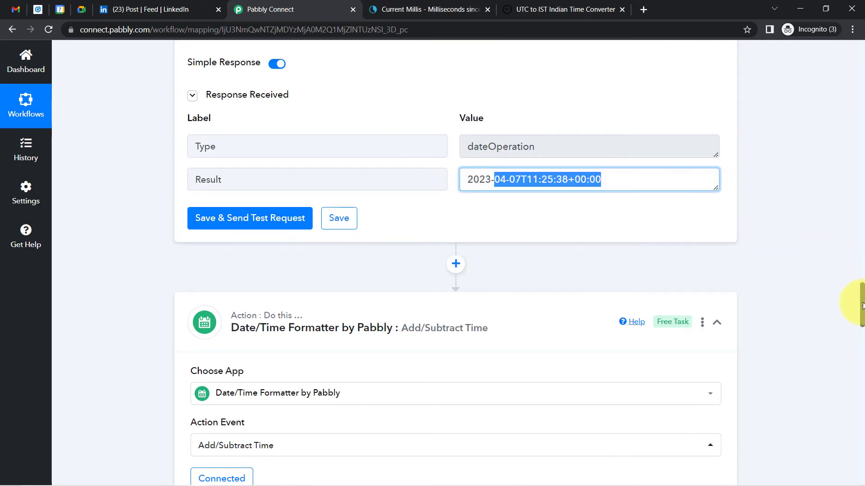
{"action": "scroll", "coordinate": [856, 311], "scroll_direction": "down", "scroll_amount": 8}
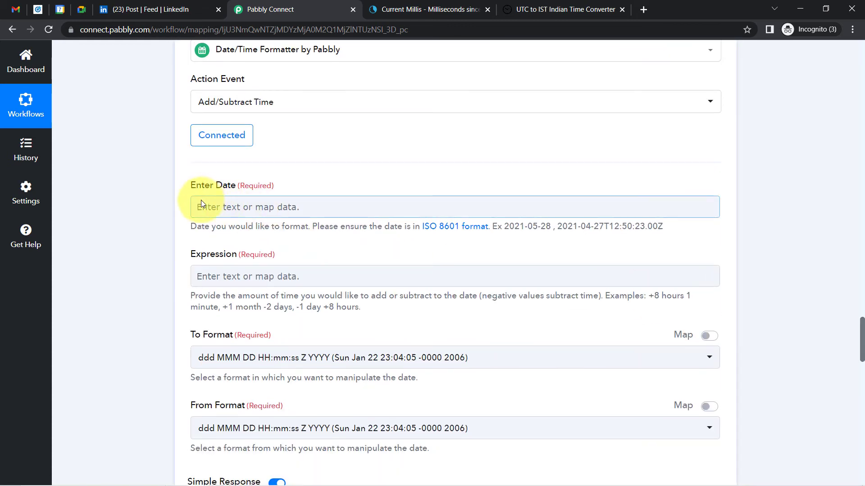
{"action": "left_click", "coordinate": [202, 205]}
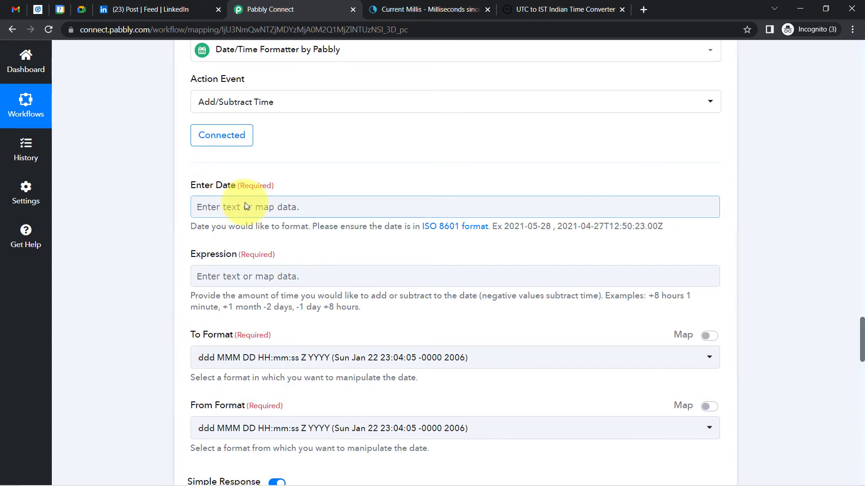
{"action": "left_click", "coordinate": [270, 208]}
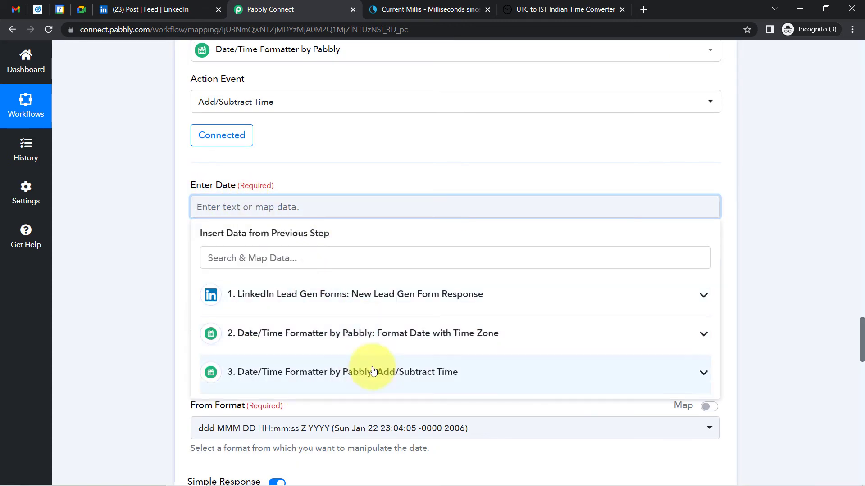
{"action": "left_click", "coordinate": [401, 372]}
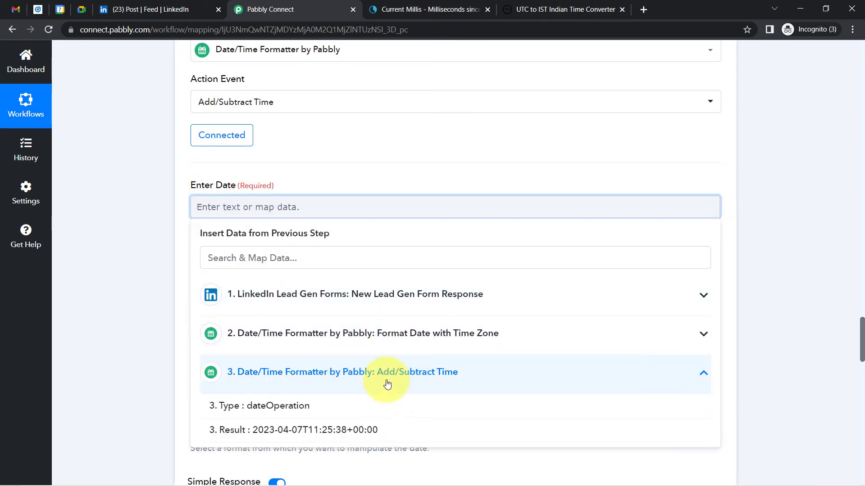
{"action": "left_click", "coordinate": [309, 432]}
{"action": "left_click", "coordinate": [146, 241]}
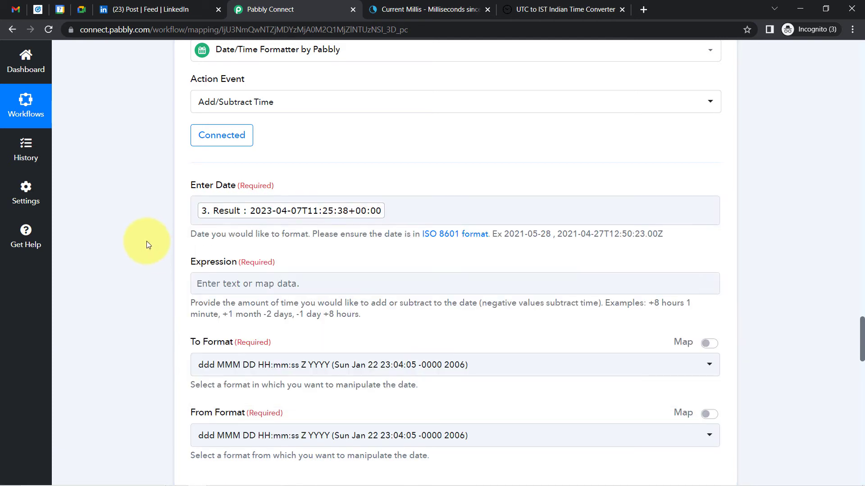
{"action": "left_click", "coordinate": [204, 283]}
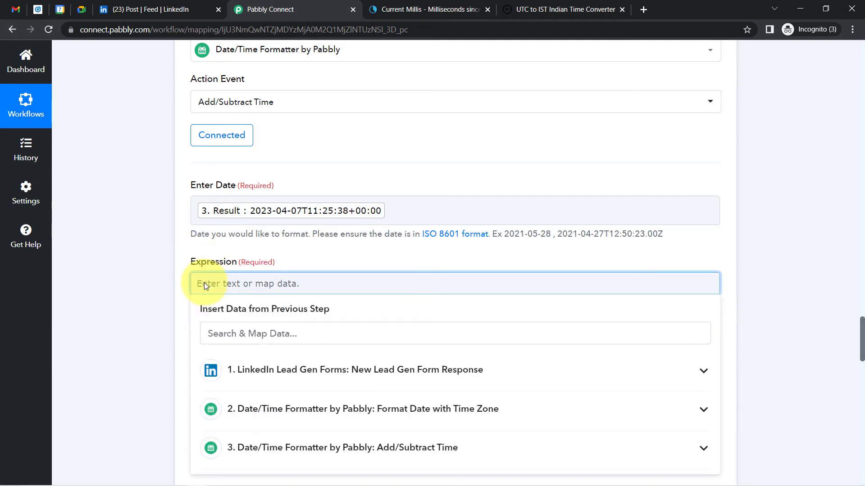
{"action": "type", "text": "+30 minutes"}
{"action": "left_click", "coordinate": [171, 293]}
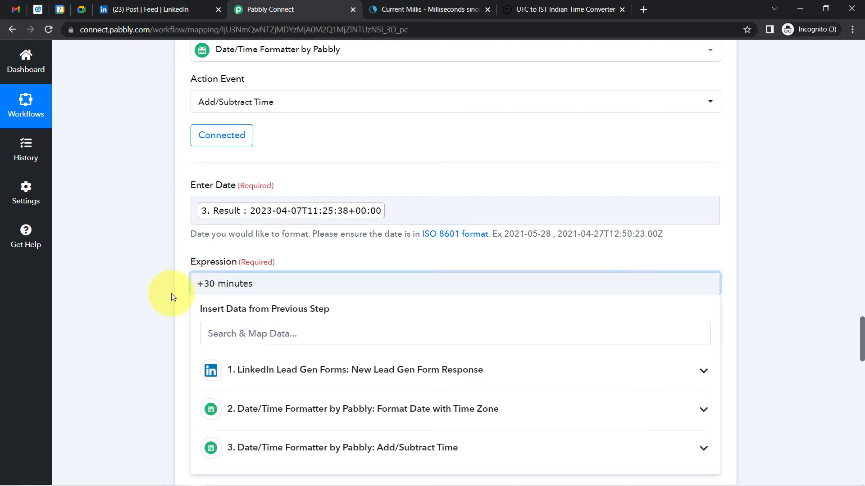
Set To and From formats to YYYY-MM-DDTHH:mm:ssZ, then save and send a test request
{"action": "scroll", "coordinate": [863, 340], "scroll_direction": "down", "scroll_amount": 3}
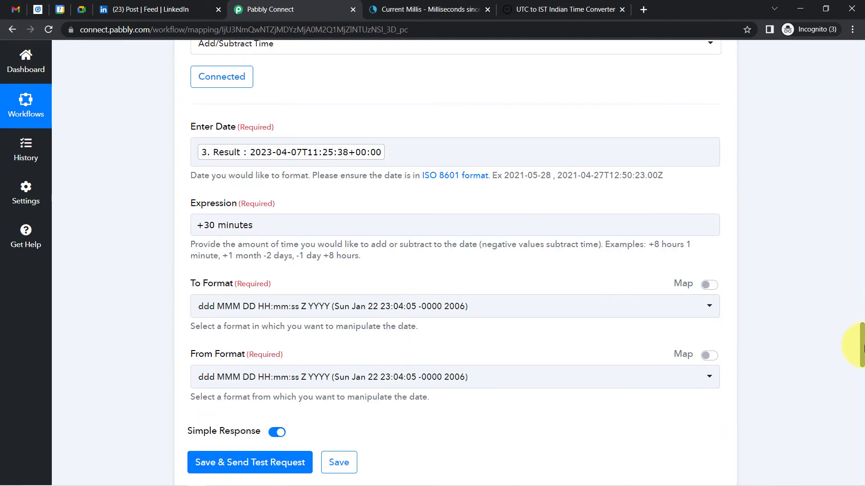
{"action": "left_click", "coordinate": [291, 229]}
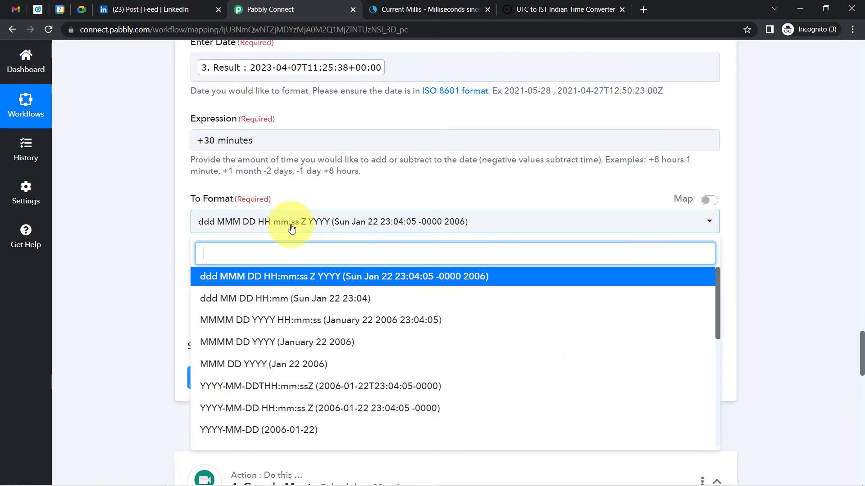
{"action": "left_click", "coordinate": [209, 377]}
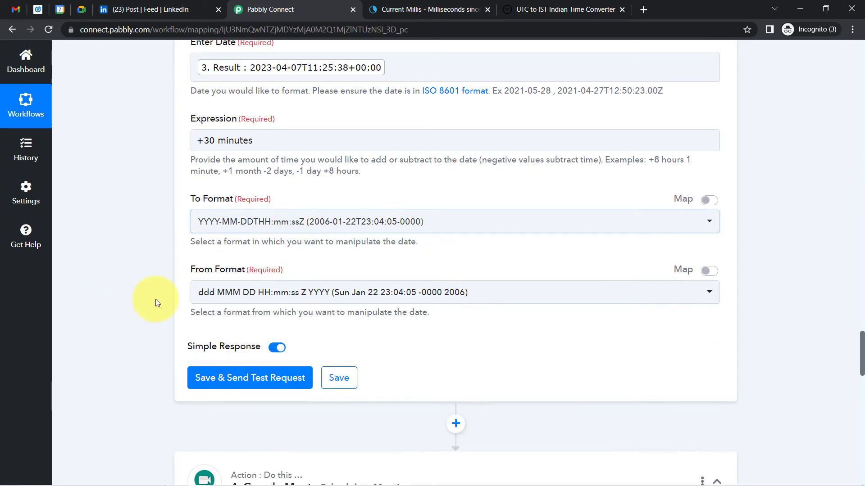
{"action": "left_click", "coordinate": [203, 292]}
{"action": "left_click", "coordinate": [272, 226]}
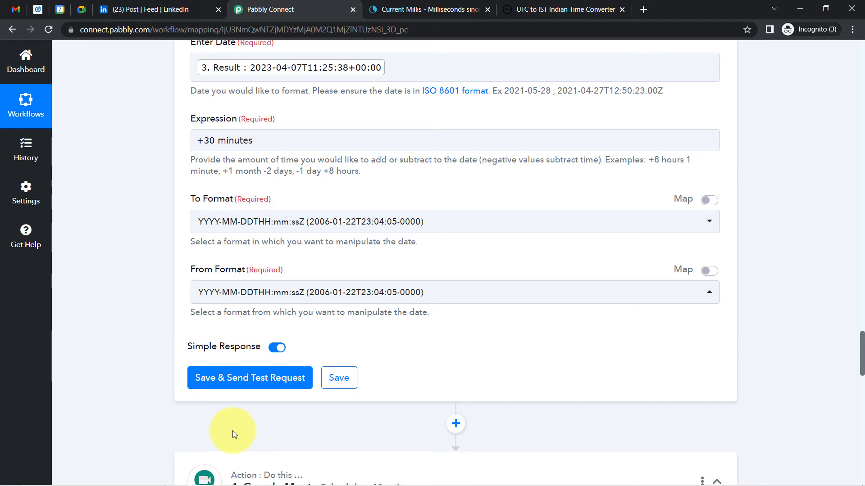
{"action": "left_click", "coordinate": [219, 378]}
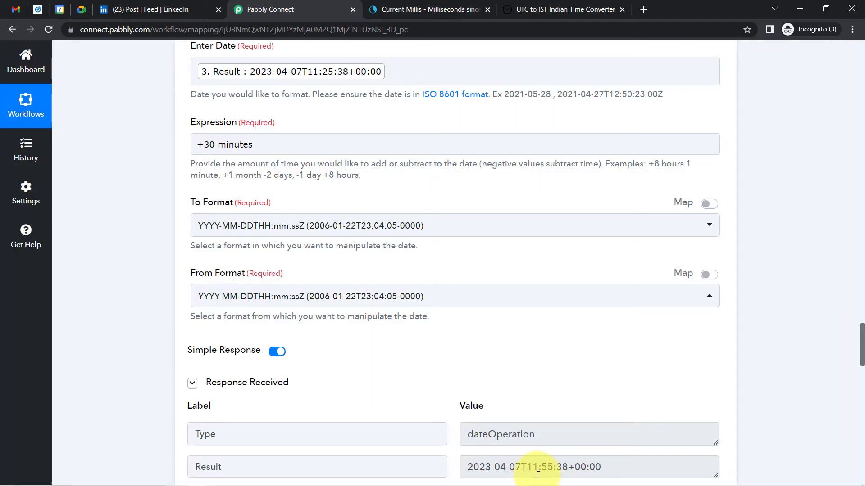
{"action": "left_click_drag", "start_coordinate": [527, 469], "coordinate": [549, 471]}
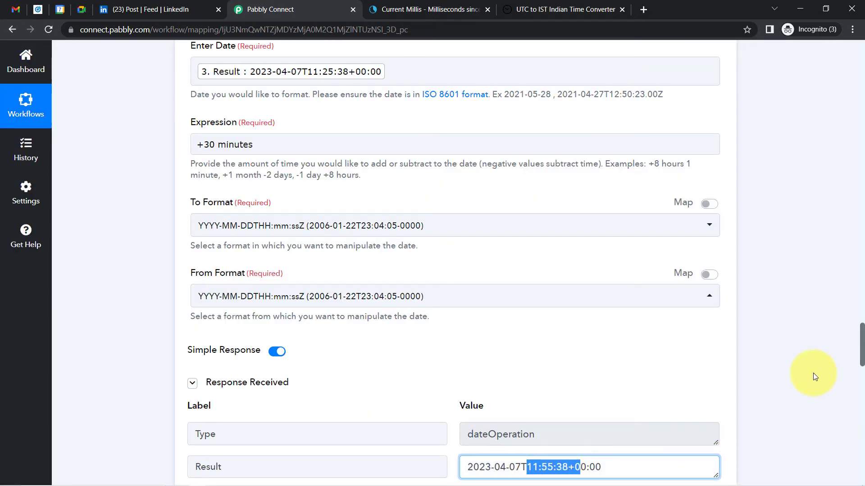
{"action": "left_click_drag", "start_coordinate": [861, 343], "coordinate": [862, 425]}
{"action": "left_click", "coordinate": [225, 261]}
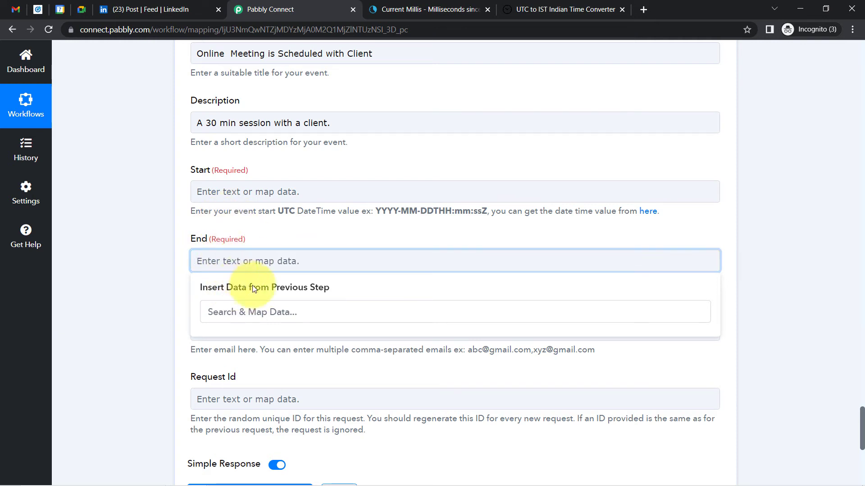
{"action": "left_click", "coordinate": [127, 296]}
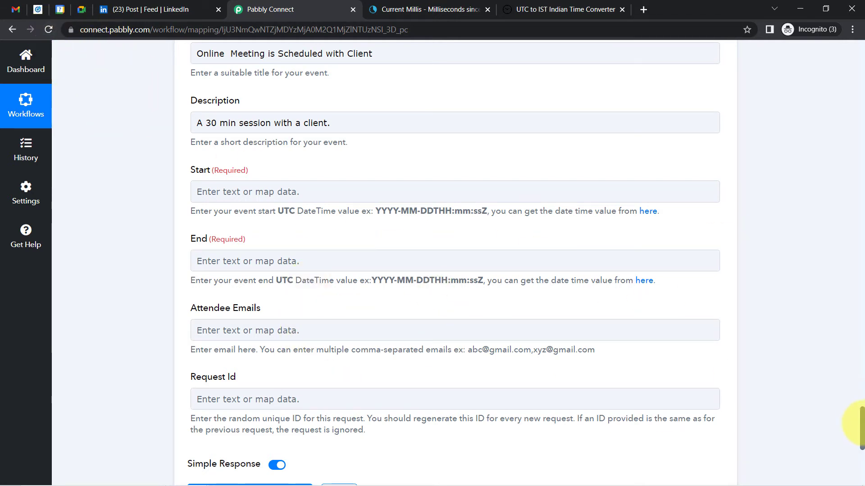
{"action": "left_click_drag", "start_coordinate": [861, 424], "coordinate": [858, 394]}
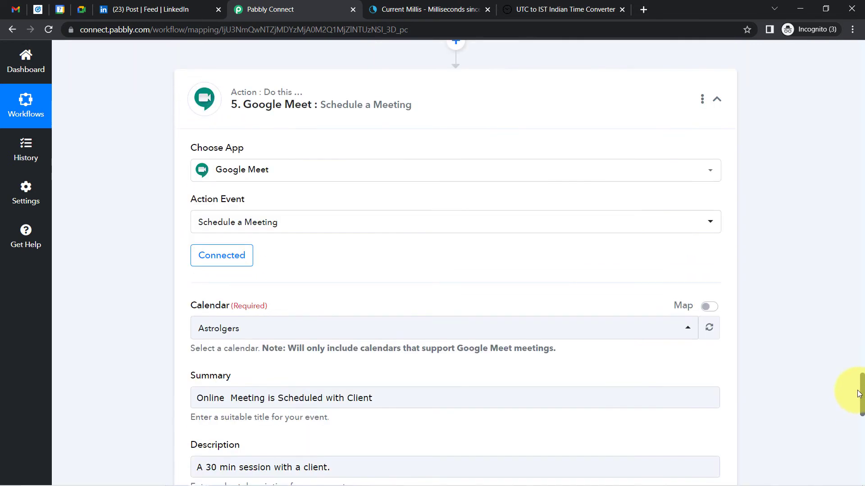
Reconnect and save the Google Meet account for the Schedule a Meeting step
{"action": "left_click", "coordinate": [214, 265]}
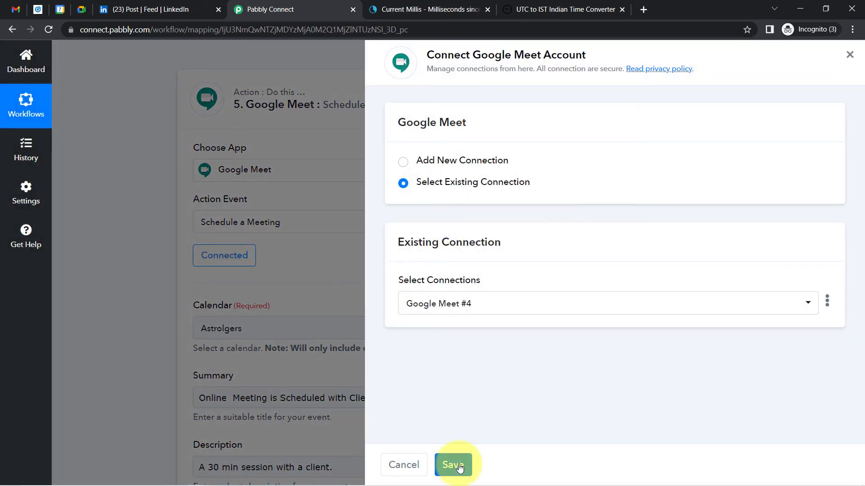
{"action": "left_click", "coordinate": [455, 466]}
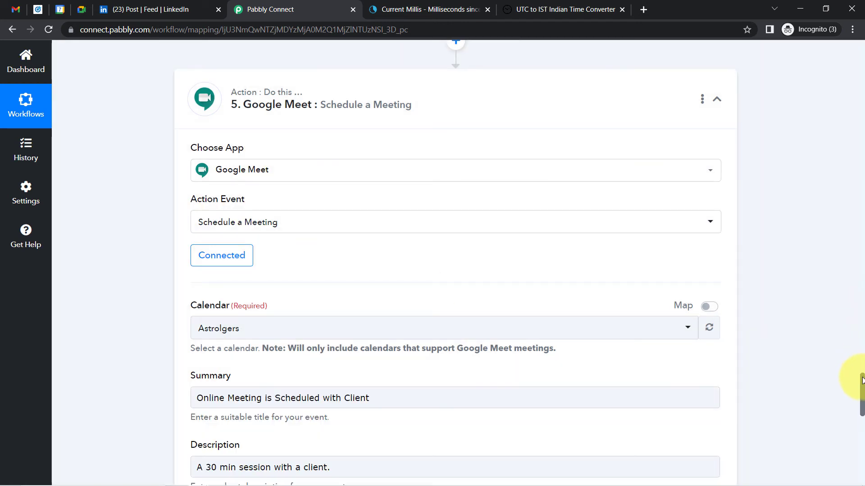
{"action": "left_click_drag", "start_coordinate": [862, 381], "coordinate": [857, 417]}
Review the previous-step data available for the meeting Start field, then scroll back up
{"action": "left_click", "coordinate": [242, 199]}
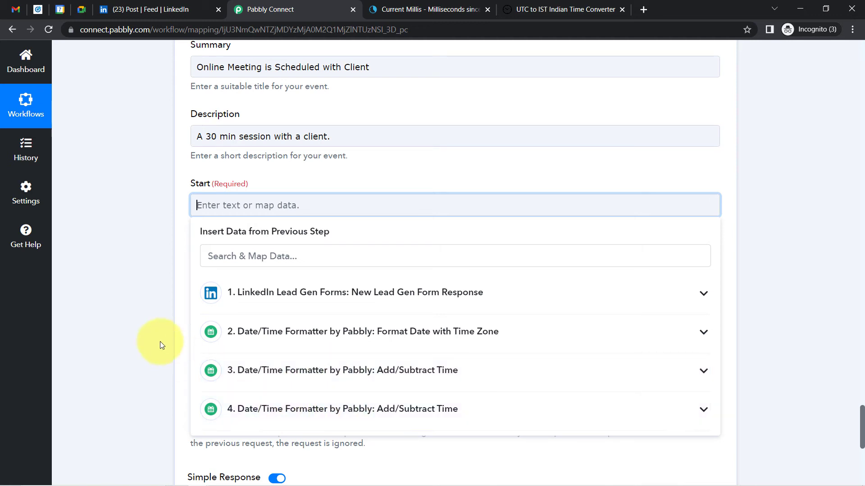
{"action": "left_click", "coordinate": [828, 364]}
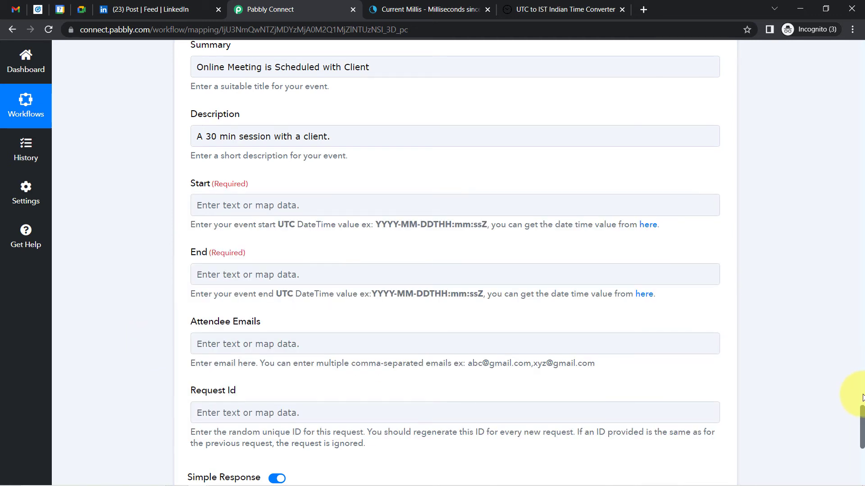
{"action": "scroll", "coordinate": [862, 397], "scroll_direction": "up", "scroll_amount": 12}
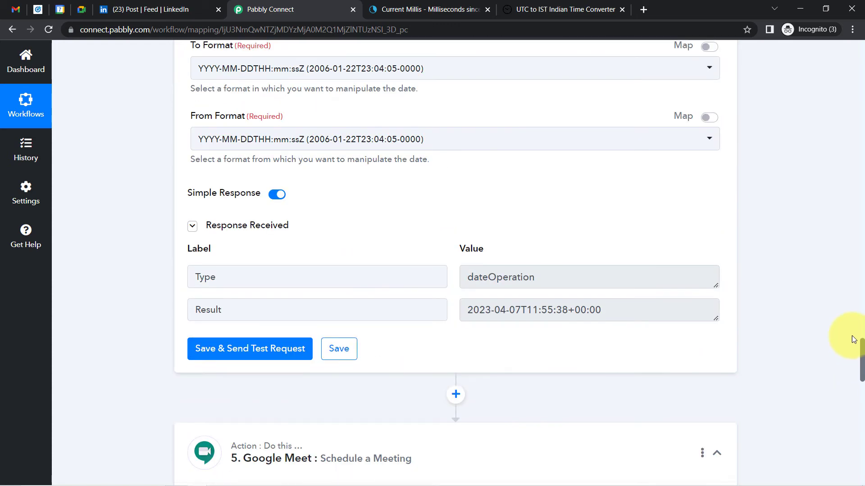
{"action": "scroll", "coordinate": [853, 340], "scroll_direction": "up", "scroll_amount": 15}
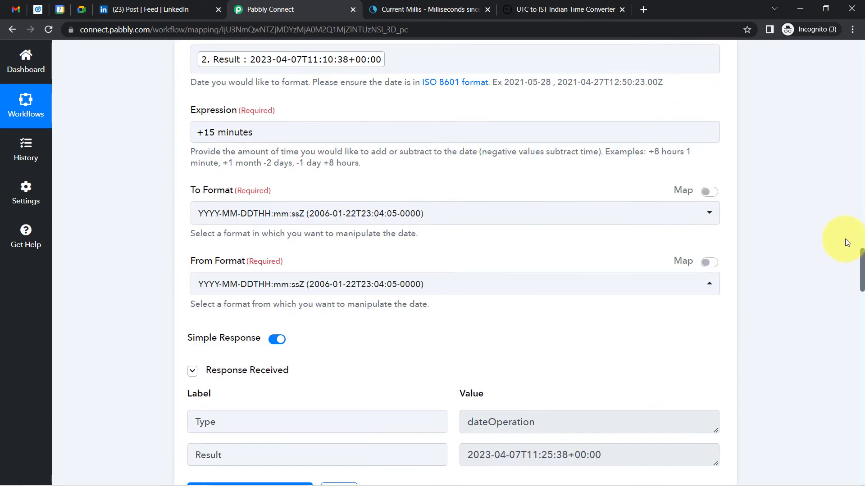
{"action": "scroll", "coordinate": [847, 244], "scroll_direction": "up", "scroll_amount": 15}
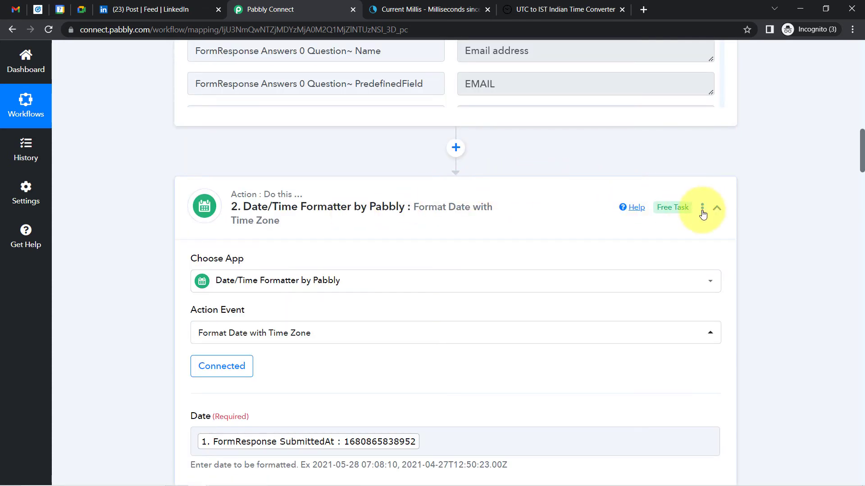
Rename step 2 to 'Date/Time Format: Change Time Format from milliseconds to Normal Timezon', fixing the typo
{"action": "left_click", "coordinate": [702, 210]}
{"action": "left_click", "coordinate": [622, 238]}
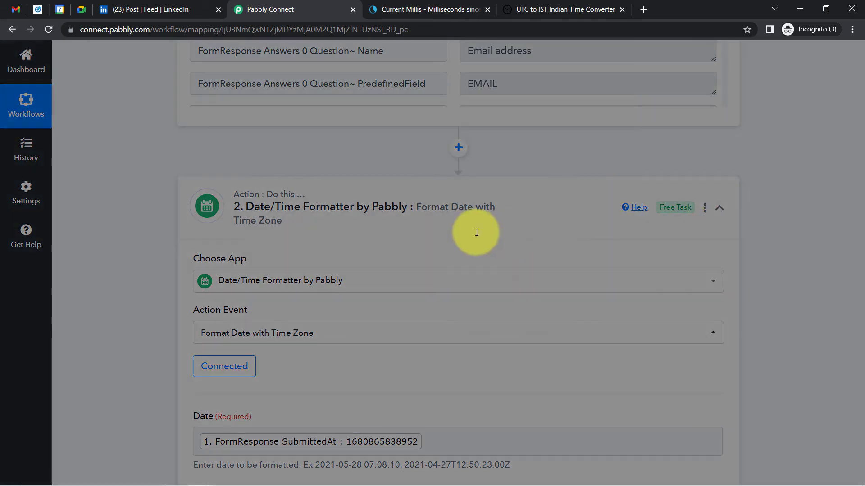
{"action": "left_click", "coordinate": [353, 271]}
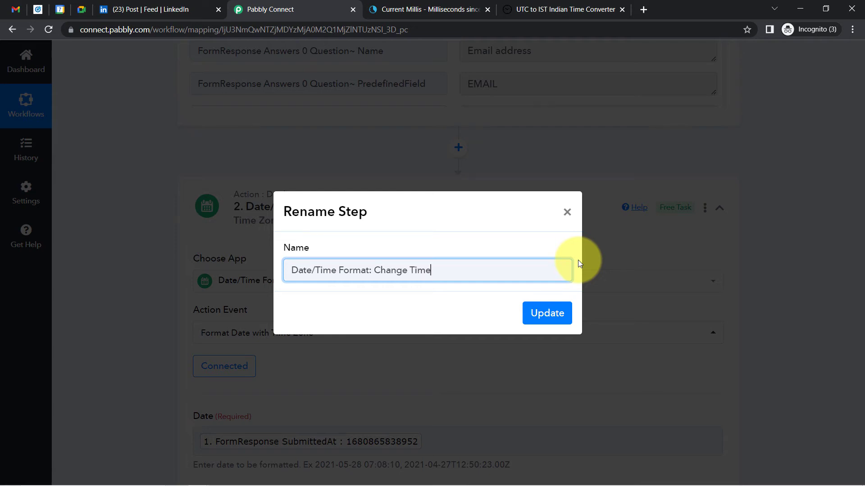
{"action": "type", "text": "Format from millisecons to"}
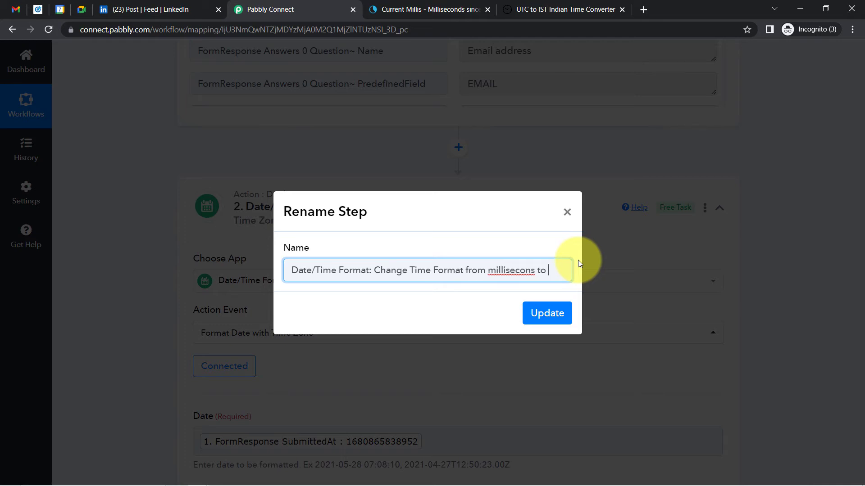
{"action": "type", "text": " Normal Timezon"}
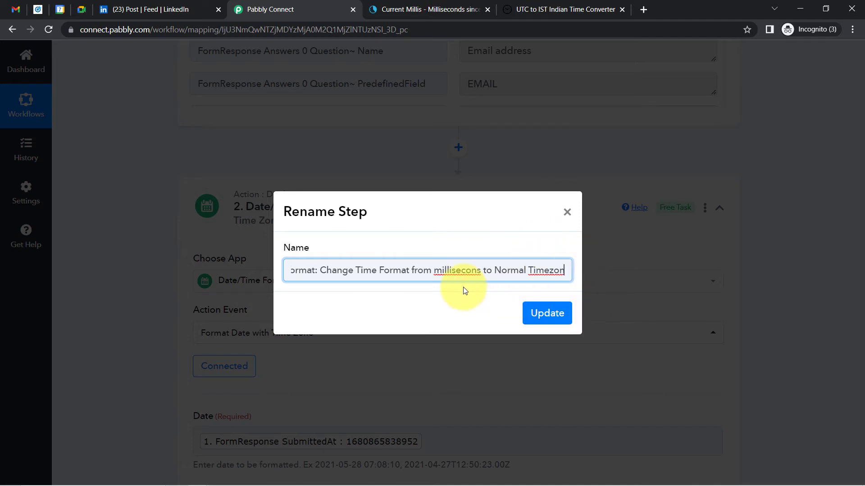
{"action": "right_click", "coordinate": [461, 273]}
{"action": "left_click", "coordinate": [491, 282]}
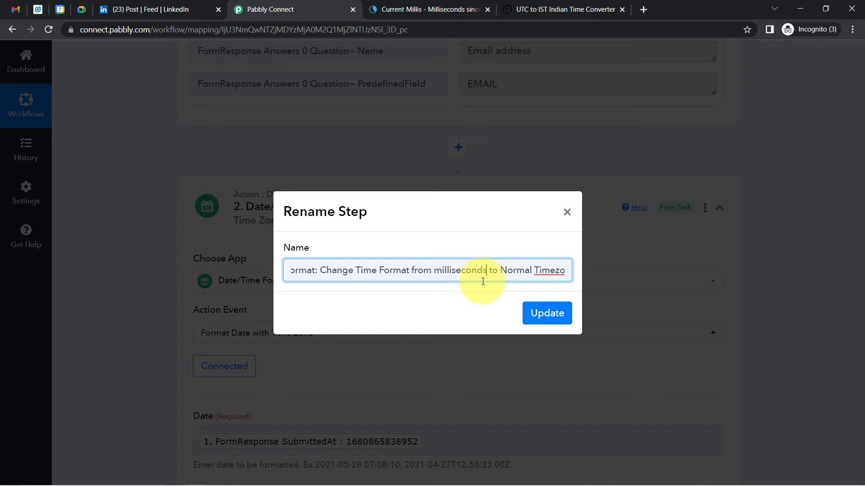
{"action": "left_click", "coordinate": [547, 314]}
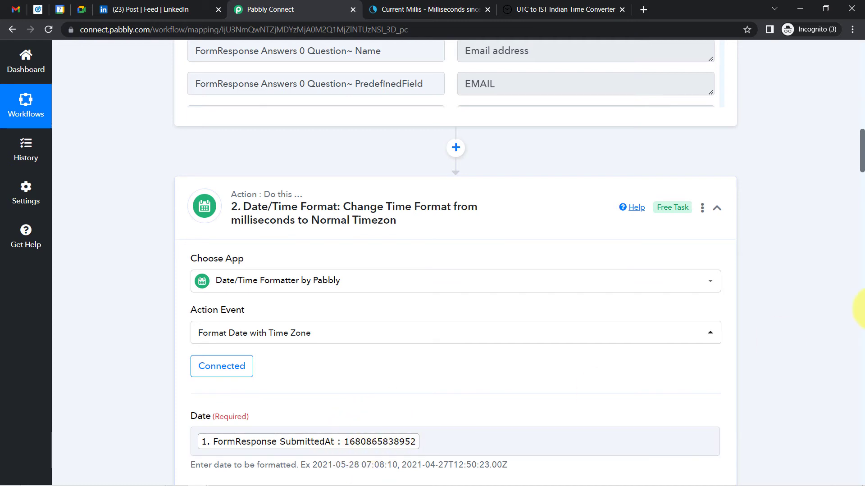
Open step 3's rename field and begin replacing the tail of its default name
{"action": "left_click_drag", "start_coordinate": [861, 155], "coordinate": [805, 227]}
{"action": "left_click_drag", "start_coordinate": [500, 320], "coordinate": [580, 318]}
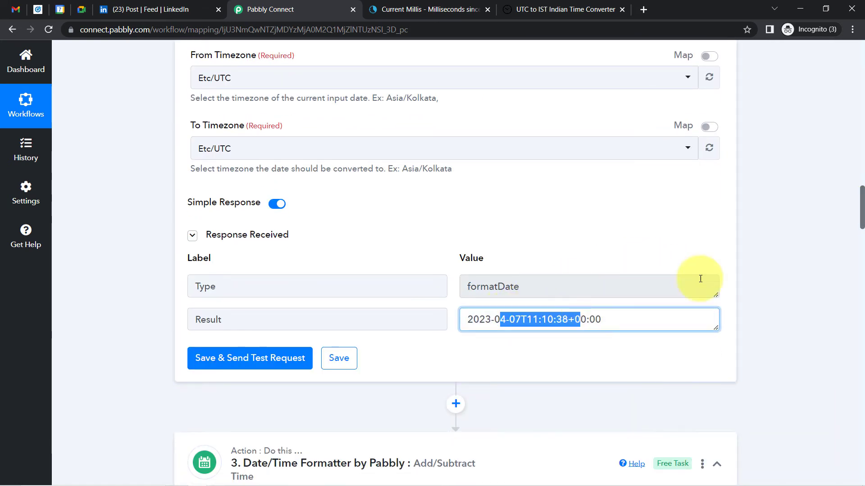
{"action": "left_click_drag", "start_coordinate": [863, 202], "coordinate": [861, 234]}
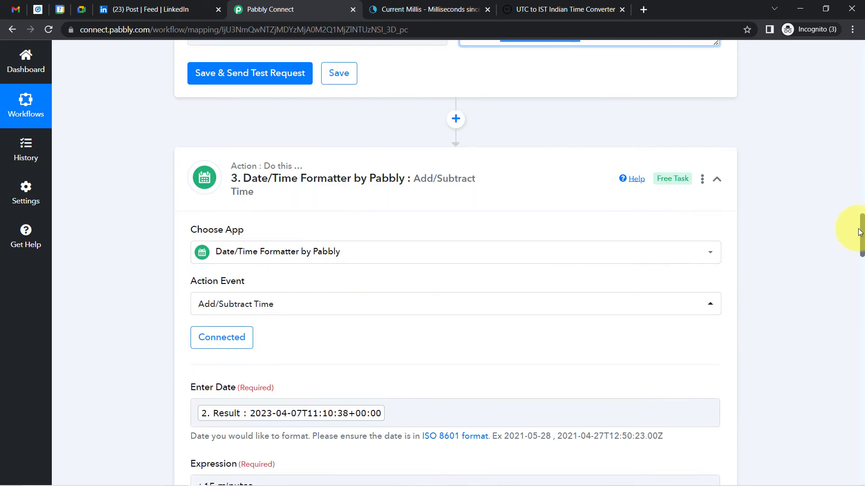
{"action": "left_click", "coordinate": [703, 143]}
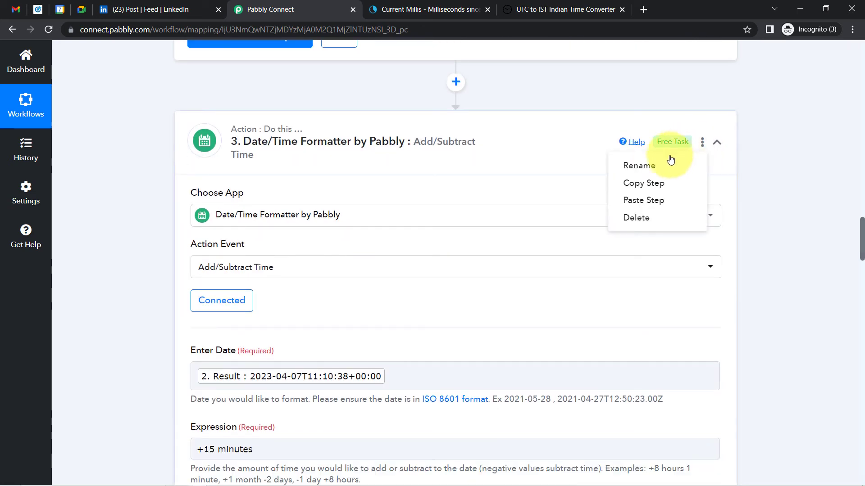
{"action": "left_click", "coordinate": [643, 165]}
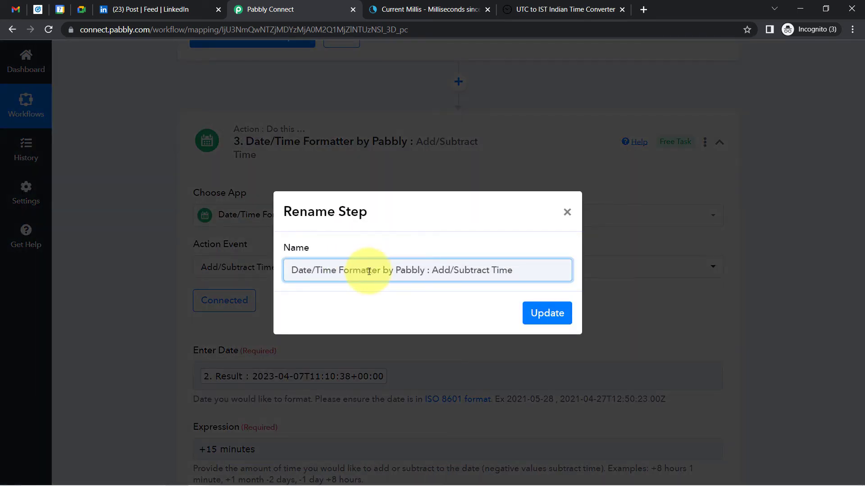
{"action": "left_click_drag", "start_coordinate": [368, 271], "coordinate": [535, 273]}
{"action": "type", "text": ": F"}
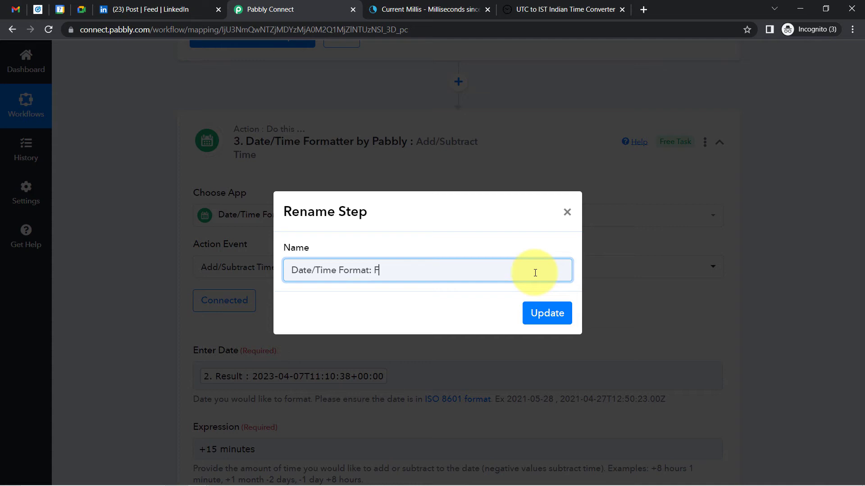
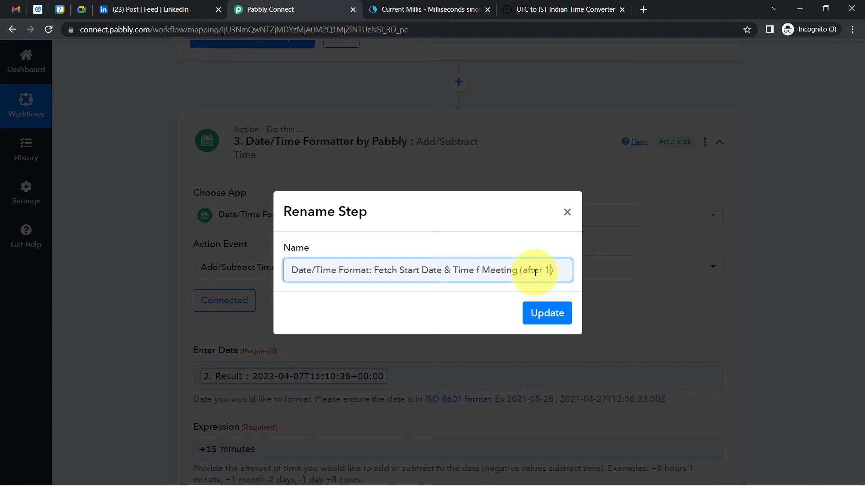
Finish renaming step 3 to '…f Meeting (after 15 min of Form Submission)' and update it
{"action": "type", "text": "min of "}
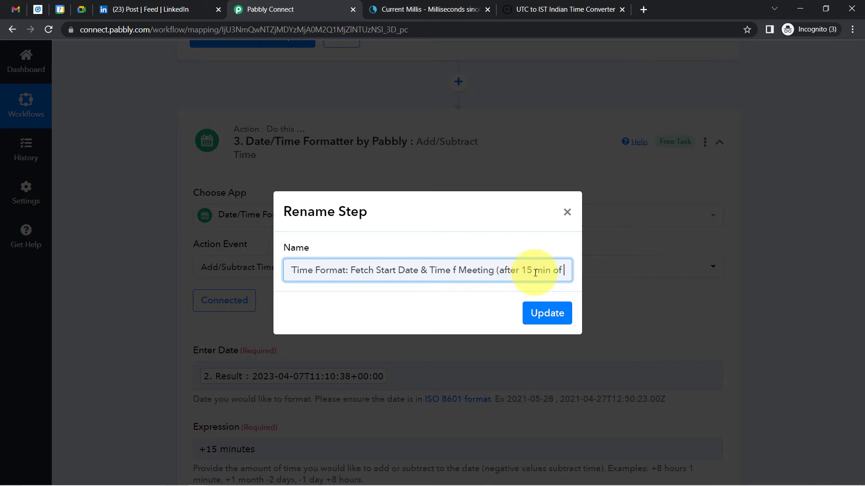
{"action": "type", "text": "Form Submit)"}
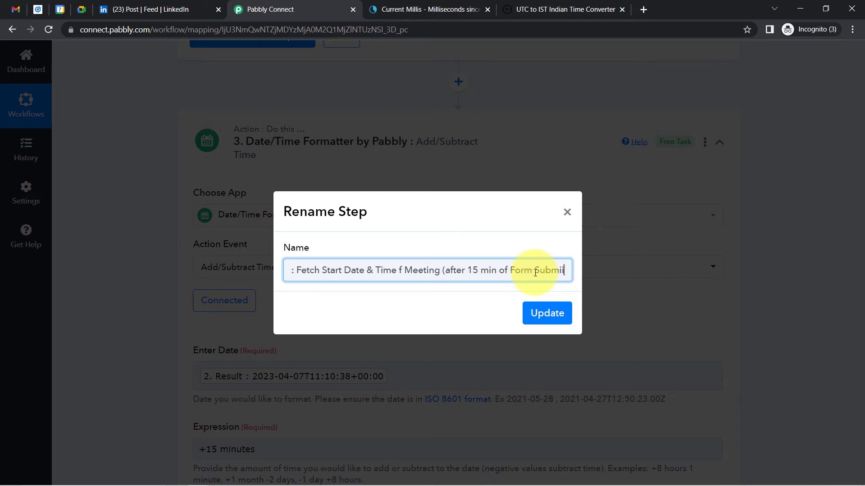
{"action": "type", "text": "ssion"}
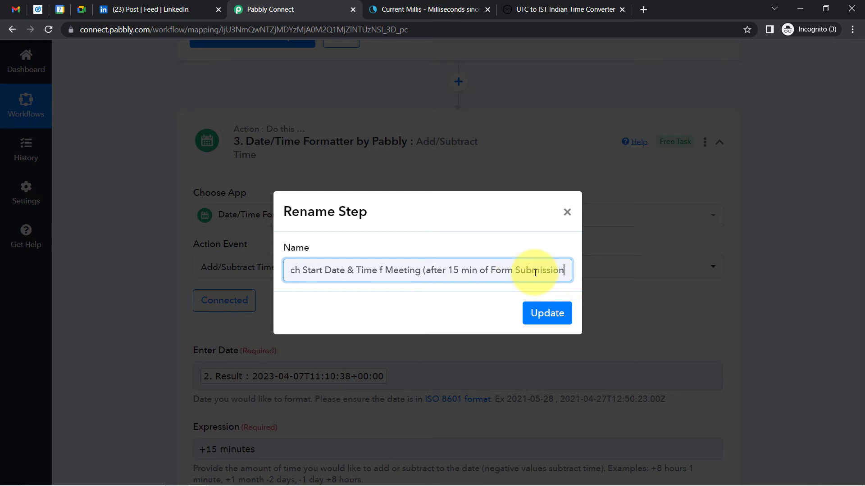
{"action": "left_click", "coordinate": [547, 314]}
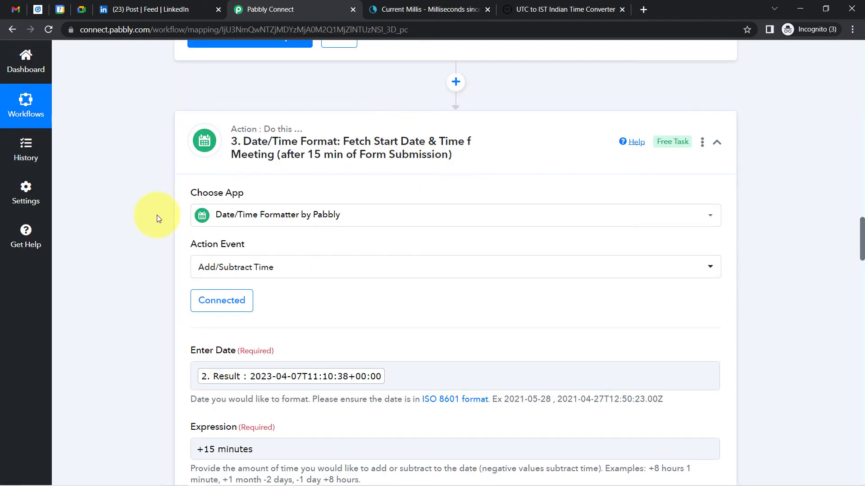
Rename step 4 to 'Date/Time Format: End Date/Time (30 mins from the Start Date)'
{"action": "scroll", "coordinate": [147, 217], "scroll_direction": "down", "scroll_amount": 6}
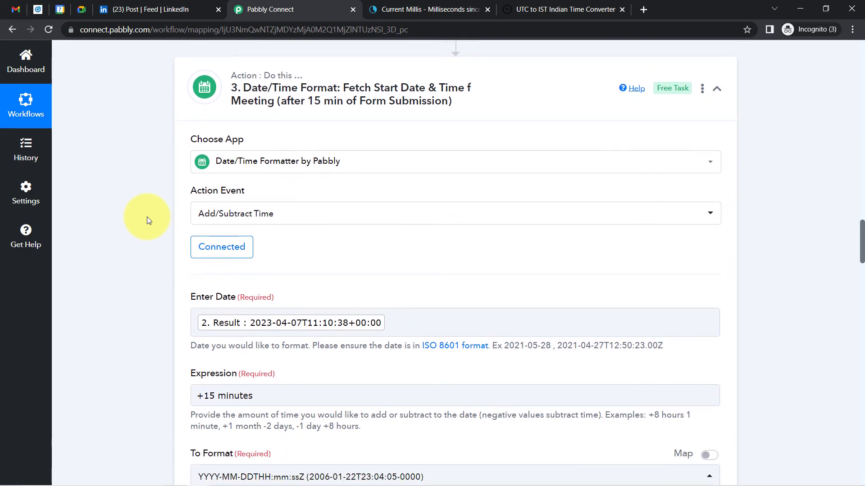
{"action": "scroll", "coordinate": [146, 217], "scroll_direction": "down", "scroll_amount": 2}
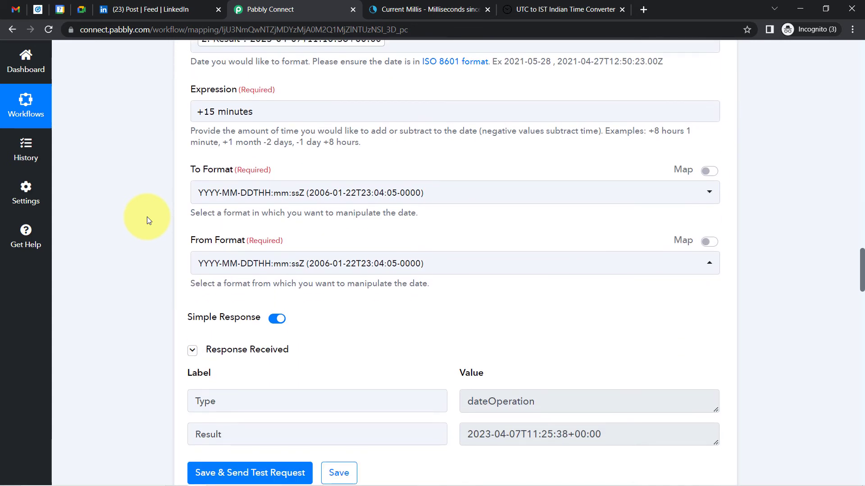
{"action": "scroll", "coordinate": [147, 218], "scroll_direction": "down", "scroll_amount": 6}
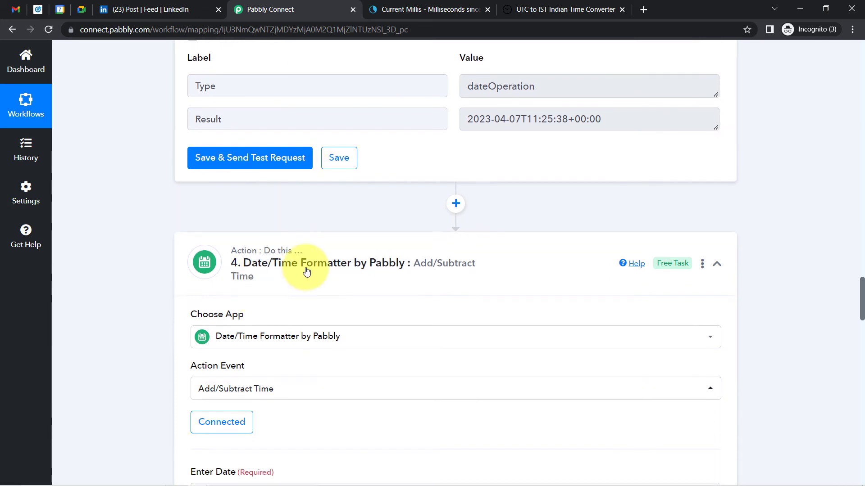
{"action": "left_click", "coordinate": [702, 265]}
{"action": "left_click", "coordinate": [639, 287]}
{"action": "left_click_drag", "start_coordinate": [368, 270], "coordinate": [538, 272]}
{"action": "type", "text": ":"}
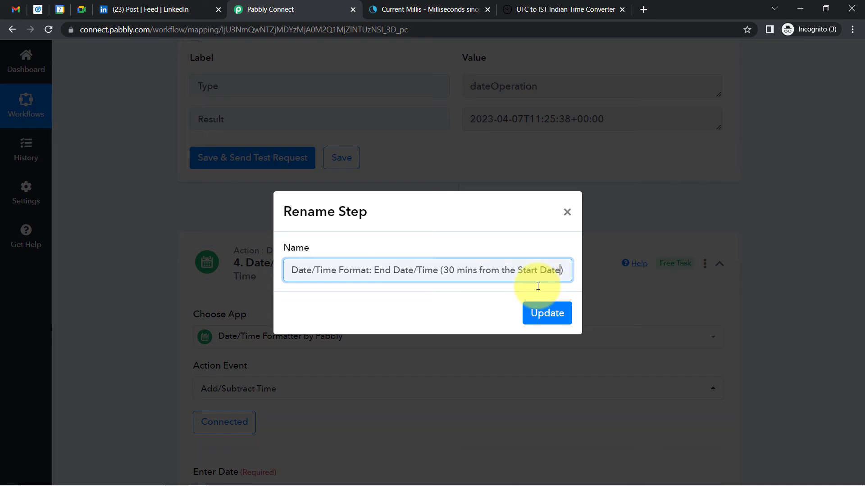
{"action": "key", "text": "Return"}
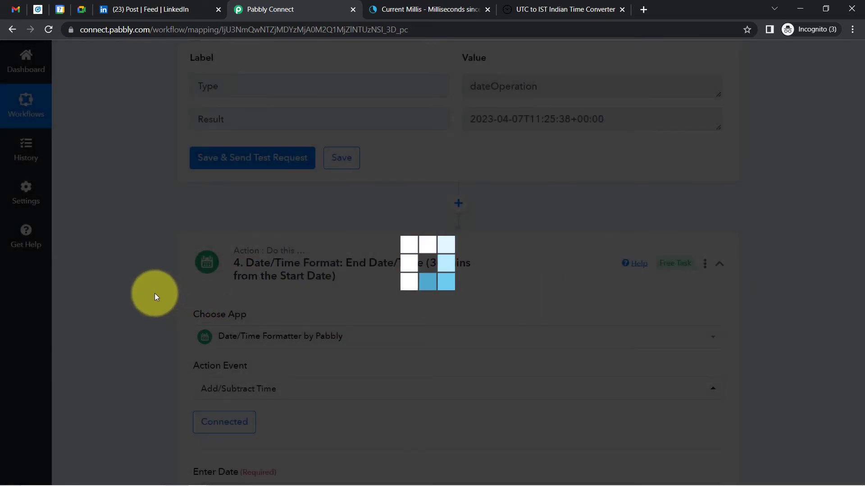
{"action": "scroll", "coordinate": [155, 295], "scroll_direction": "down", "scroll_amount": 5}
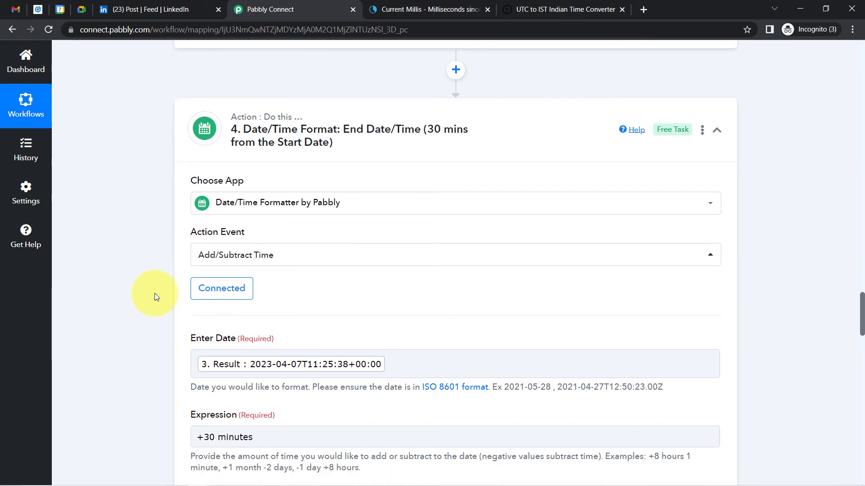
{"action": "scroll", "coordinate": [155, 298], "scroll_direction": "down", "scroll_amount": 9}
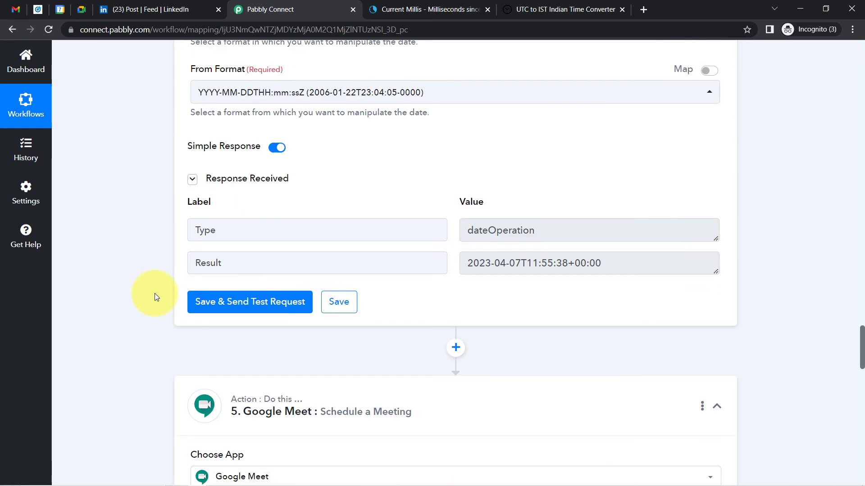
Glance at earlier steps' data for the Google Meet Start field, then dismiss it
{"action": "left_click_drag", "start_coordinate": [863, 357], "coordinate": [862, 421]}
{"action": "left_click", "coordinate": [206, 211]}
{"action": "left_click", "coordinate": [802, 396]}
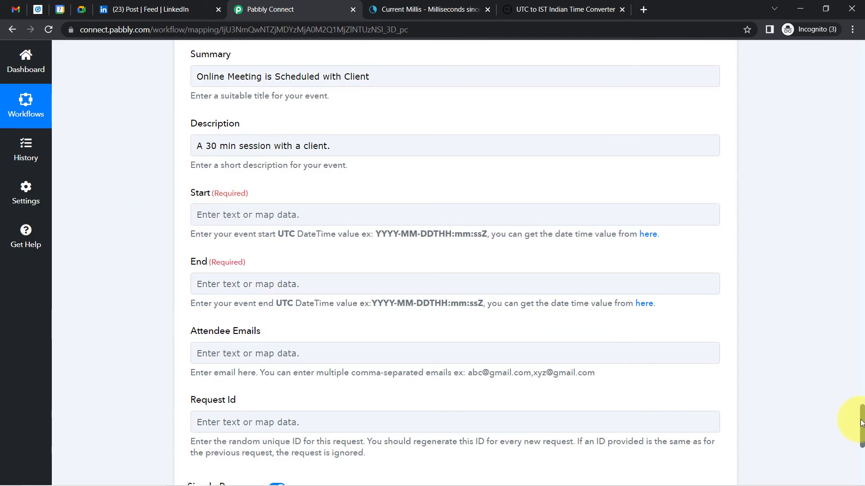
{"action": "scroll", "coordinate": [862, 423], "scroll_direction": "up", "scroll_amount": 6}
Keep the Google Meet step on its existing account connection and reopen the Start field's data list
{"action": "left_click", "coordinate": [200, 193]}
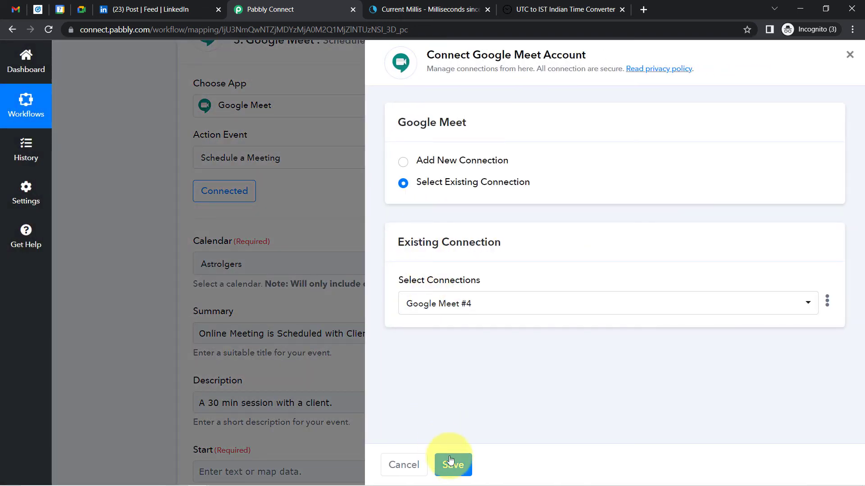
{"action": "left_click", "coordinate": [449, 460]}
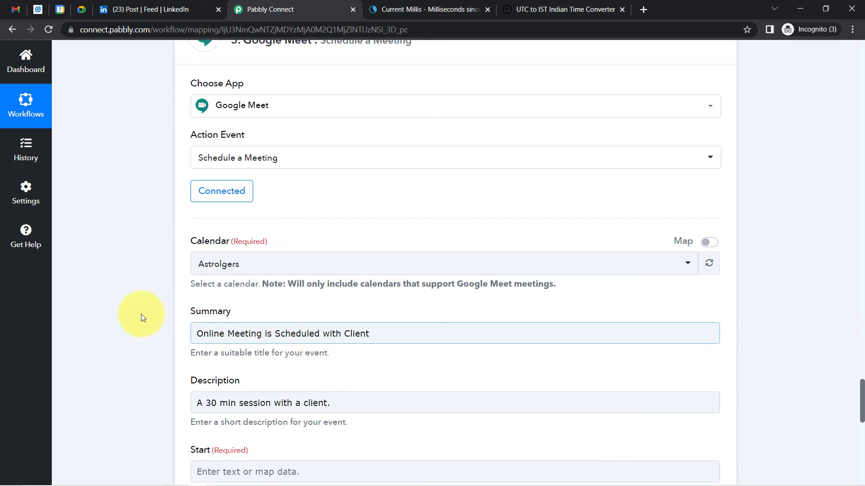
{"action": "left_click", "coordinate": [142, 314]}
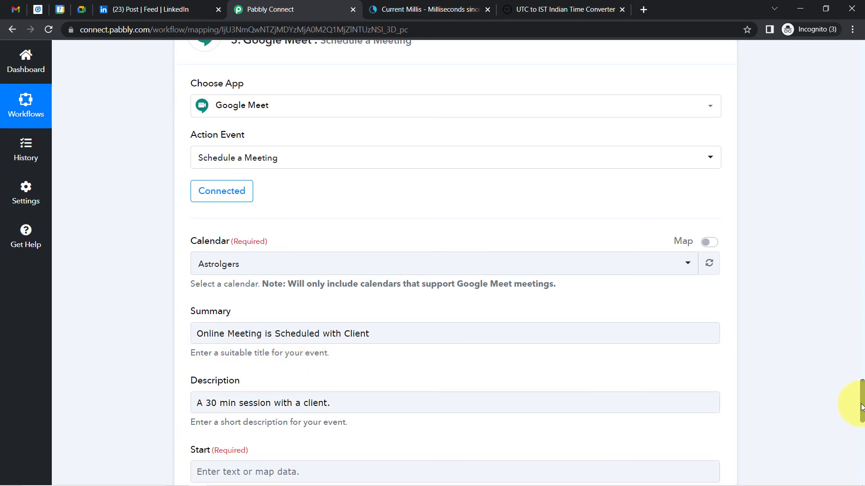
{"action": "left_click_drag", "start_coordinate": [861, 411], "coordinate": [861, 440]}
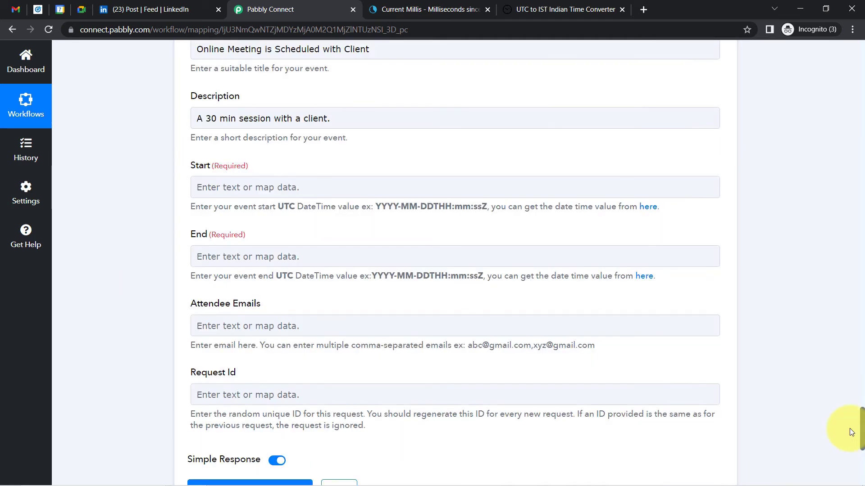
{"action": "left_click", "coordinate": [242, 193]}
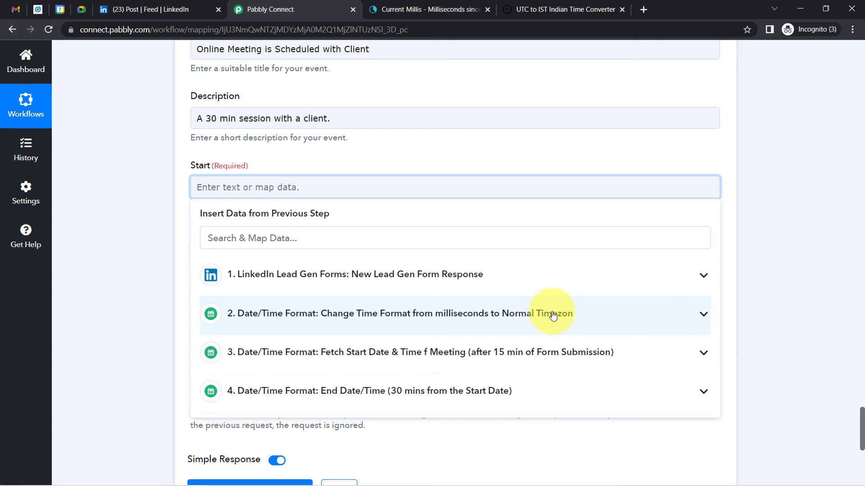
Map step 3's Result into the meeting Start and step 4's Result into End
{"action": "left_click", "coordinate": [483, 358]}
{"action": "left_click", "coordinate": [338, 408]}
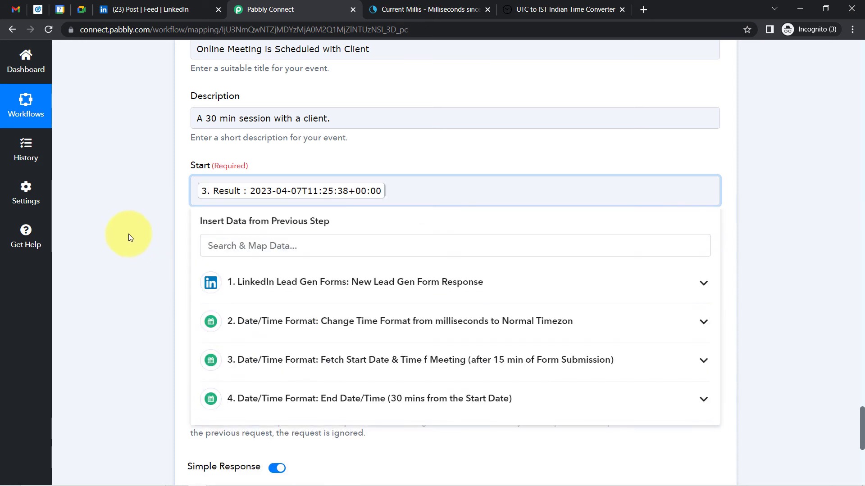
{"action": "left_click", "coordinate": [130, 237]}
{"action": "left_click", "coordinate": [283, 265]}
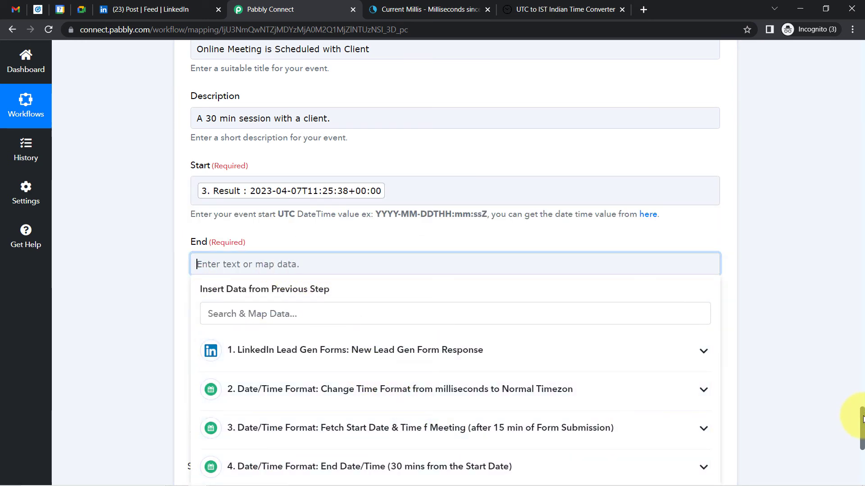
{"action": "left_click_drag", "start_coordinate": [863, 420], "coordinate": [864, 428]}
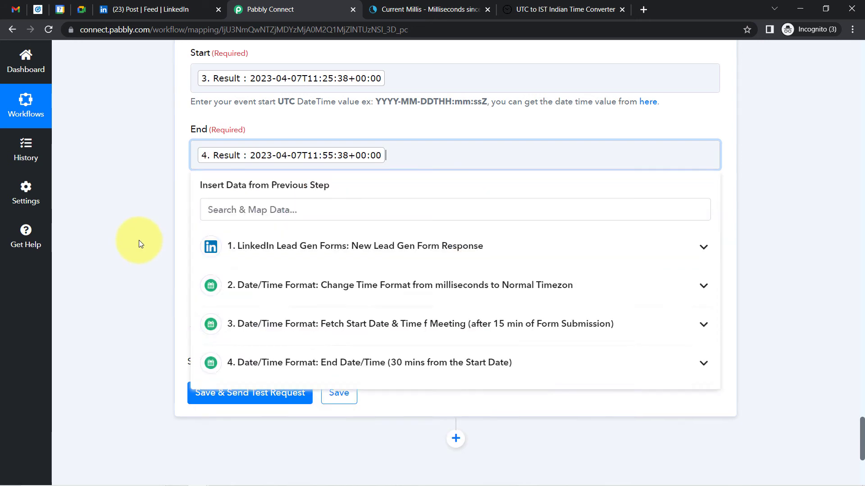
{"action": "left_click", "coordinate": [139, 240]}
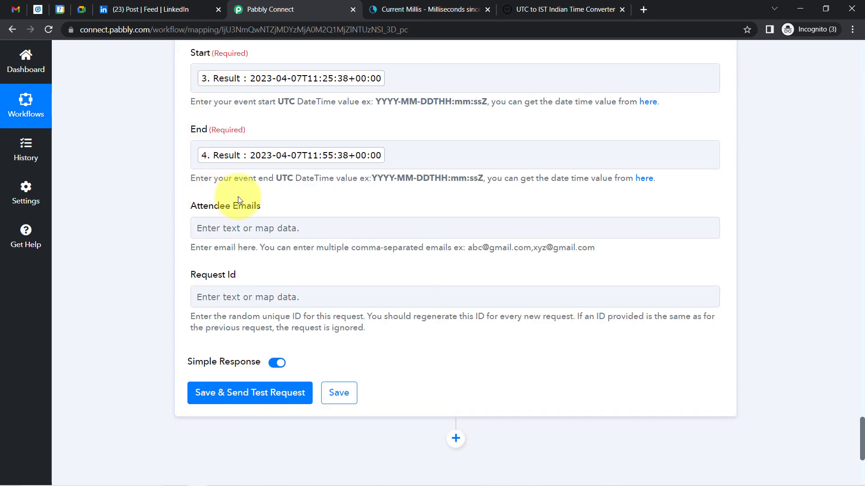
Add the form's email address answer as Attendee Email and send the step's test request
{"action": "left_click", "coordinate": [234, 236]}
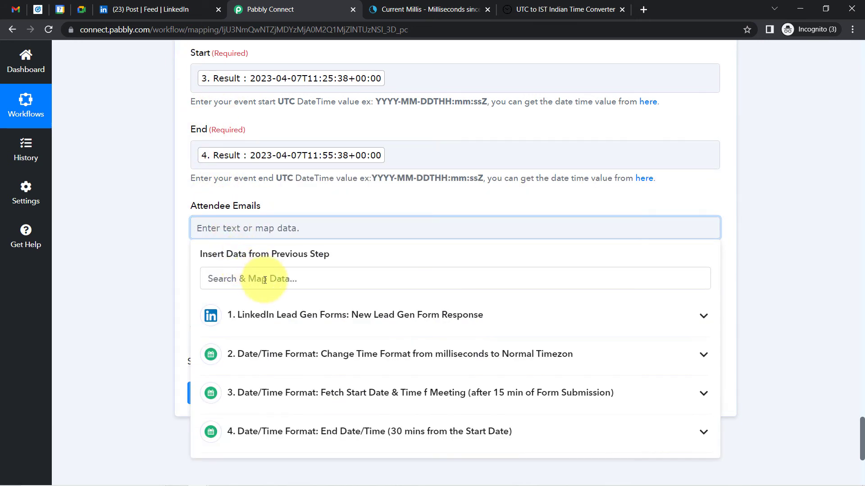
{"action": "left_click", "coordinate": [293, 315]}
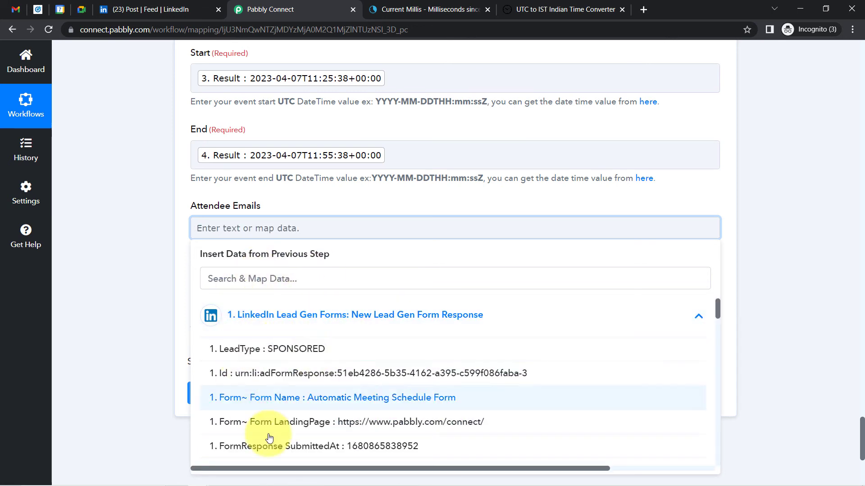
{"action": "left_click", "coordinate": [208, 279]}
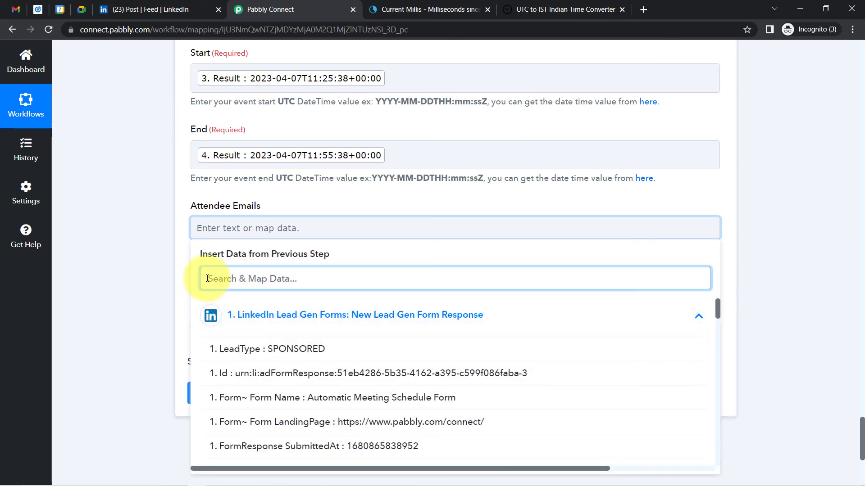
{"action": "type", "text": "@"}
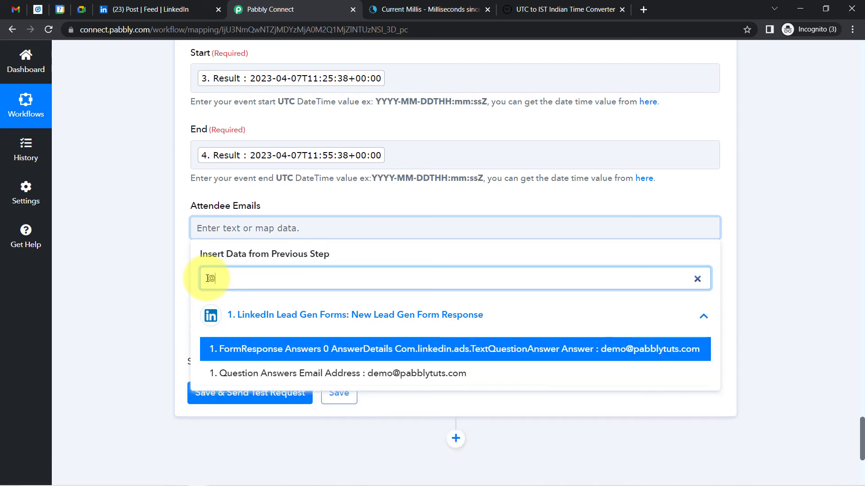
{"action": "left_click", "coordinate": [349, 379]}
{"action": "left_click", "coordinate": [143, 261]}
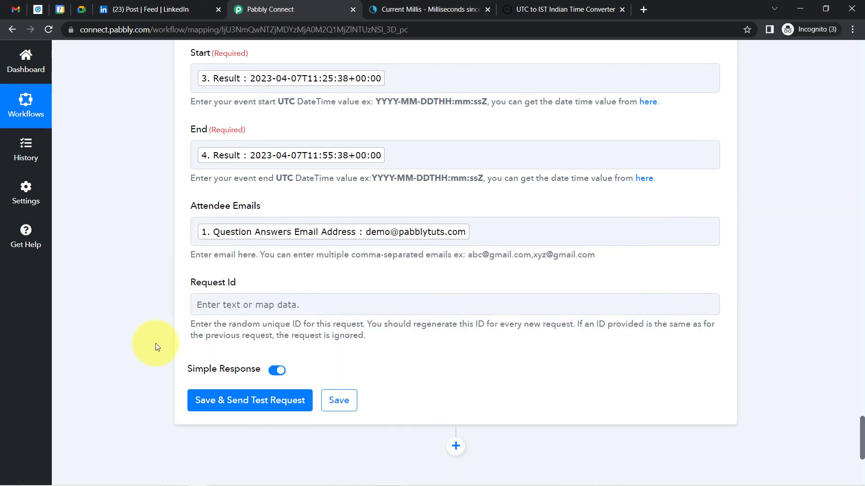
{"action": "left_click", "coordinate": [206, 409]}
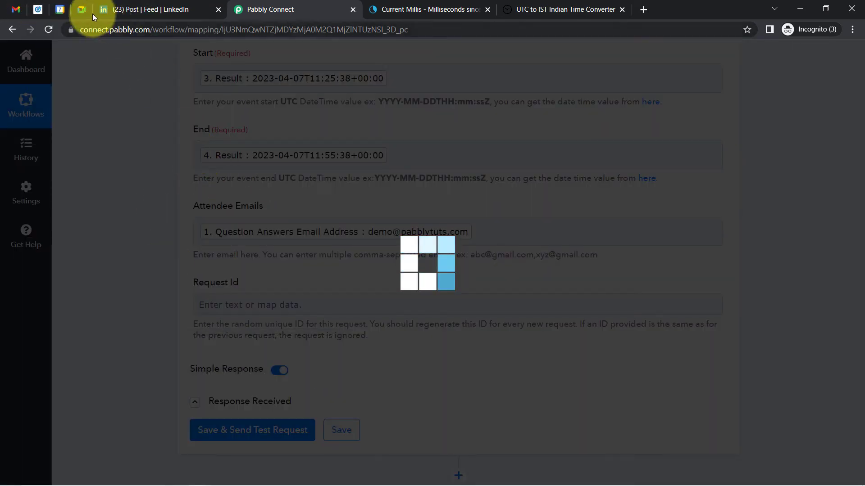
{"action": "mouse_move", "coordinate": [61, 12]}
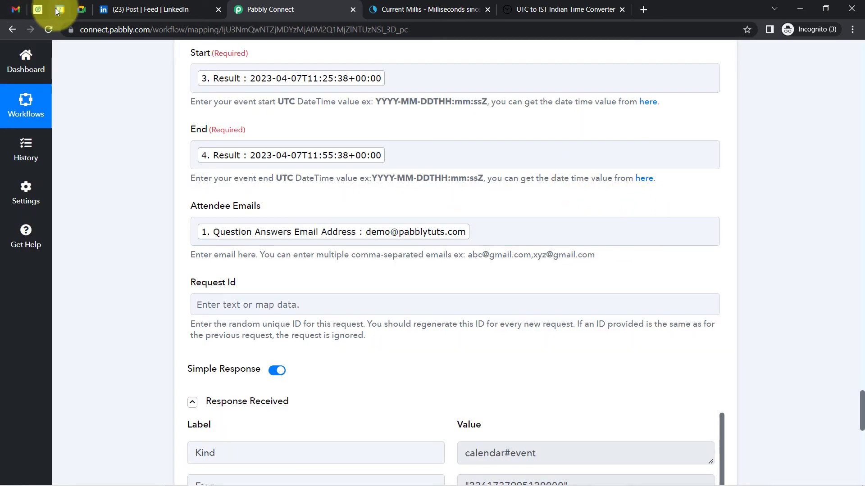
Check the Friday April 7, 4:55–5:25pm calendar event's time and description, then return to Pabbly
{"action": "left_click", "coordinate": [60, 10]}
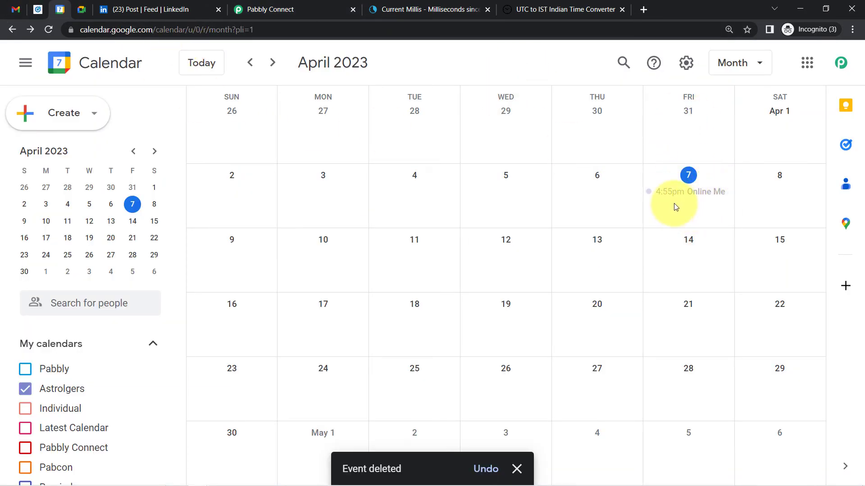
{"action": "left_click", "coordinate": [676, 201]}
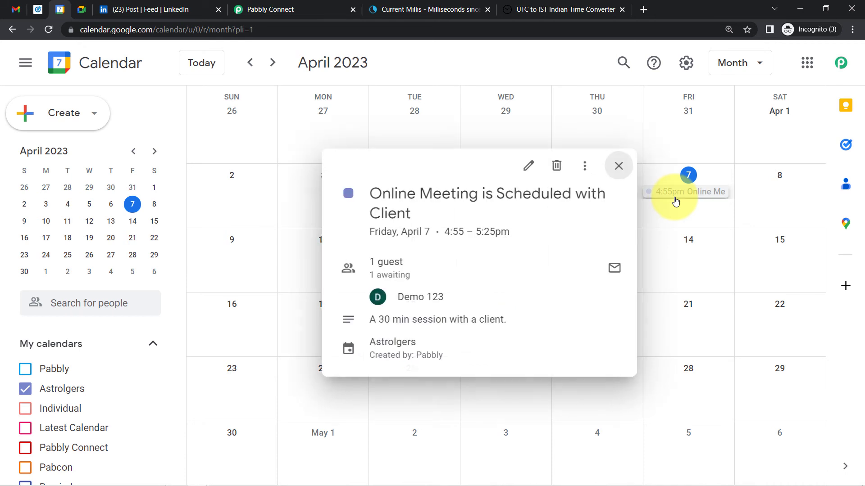
{"action": "left_click_drag", "start_coordinate": [398, 194], "coordinate": [504, 234]}
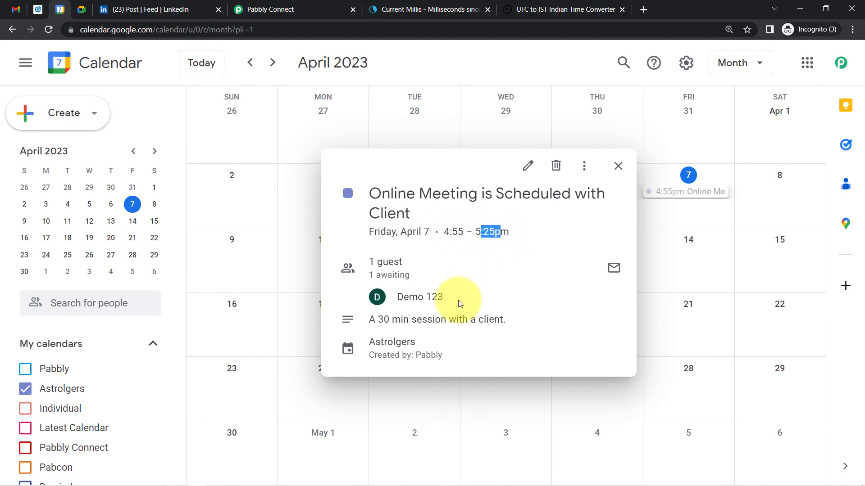
{"action": "left_click", "coordinate": [380, 298]}
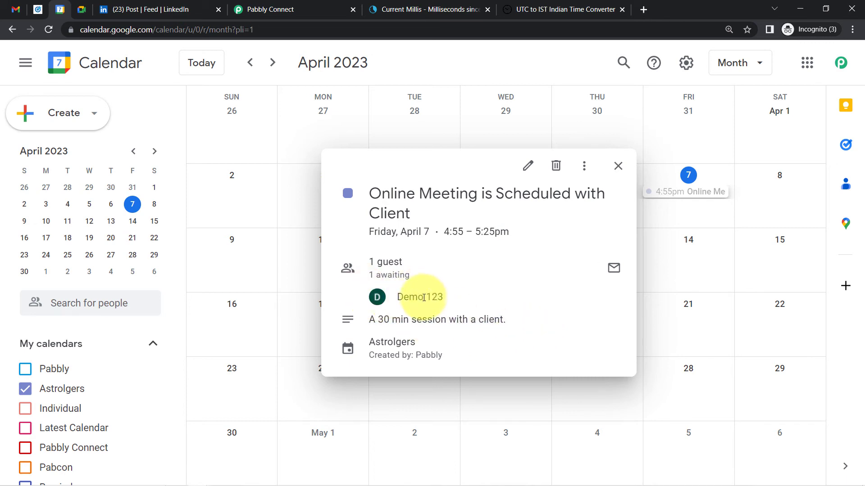
{"action": "mouse_move", "coordinate": [424, 297]}
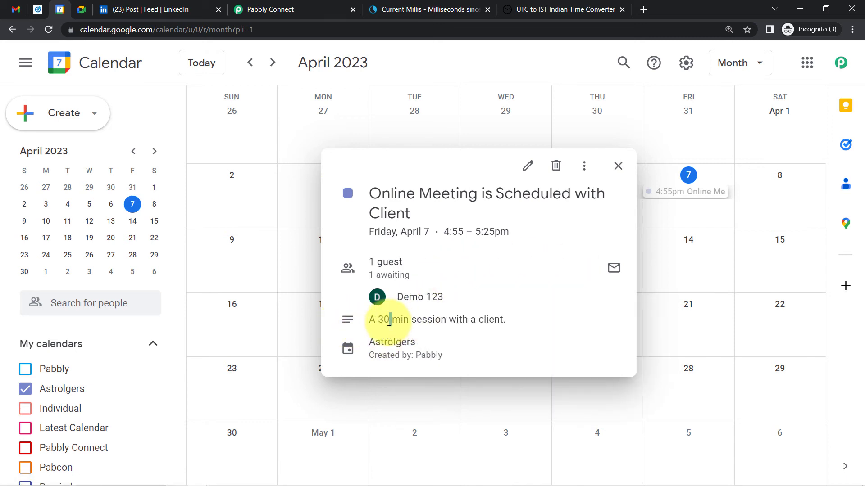
{"action": "left_click_drag", "start_coordinate": [433, 322], "coordinate": [494, 320]}
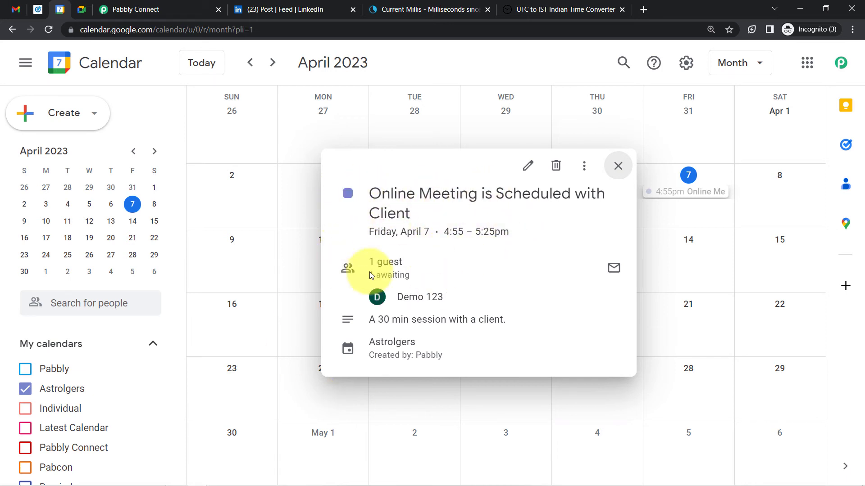
{"action": "left_click", "coordinate": [121, 3]}
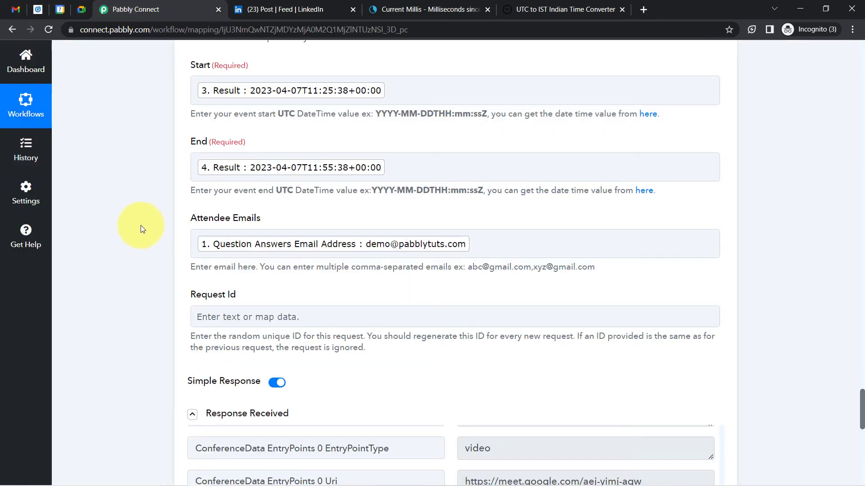
Inspect the Google Meet Request Id field and its note about needing a unique request ID
{"action": "double_click", "coordinate": [199, 301]}
{"action": "left_click", "coordinate": [213, 314]}
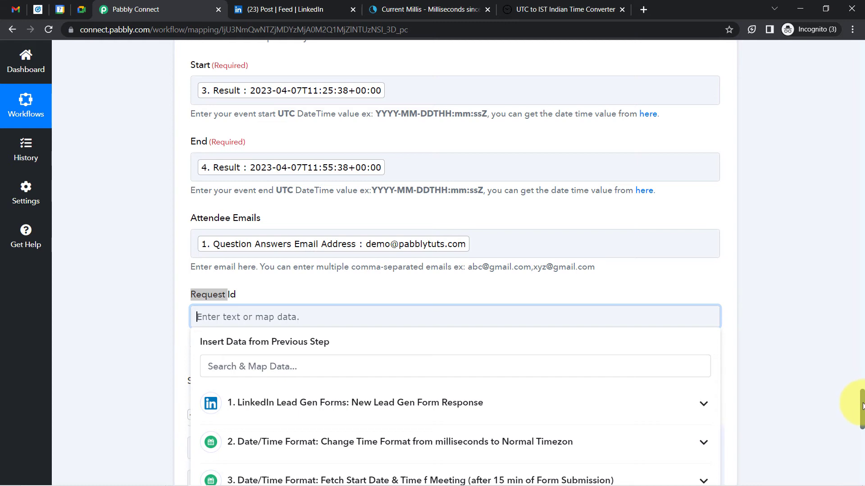
{"action": "left_click_drag", "start_coordinate": [863, 407], "coordinate": [862, 413]}
{"action": "left_click", "coordinate": [811, 303]}
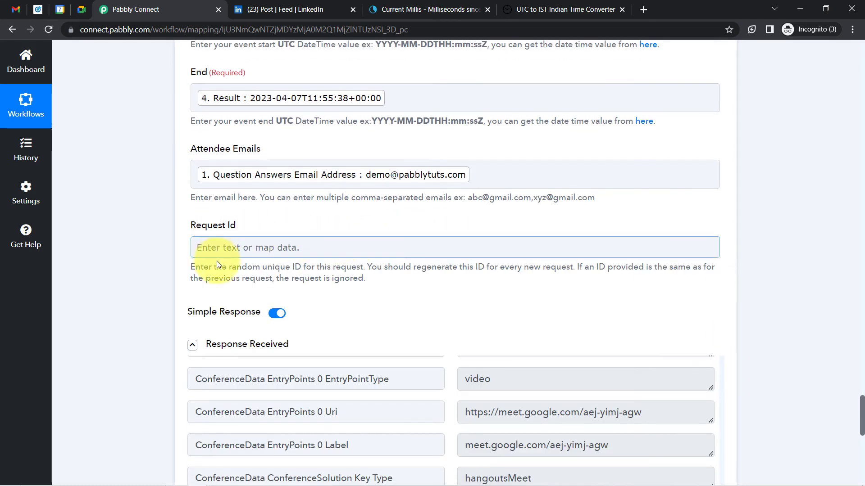
{"action": "left_click_drag", "start_coordinate": [253, 268], "coordinate": [356, 268]}
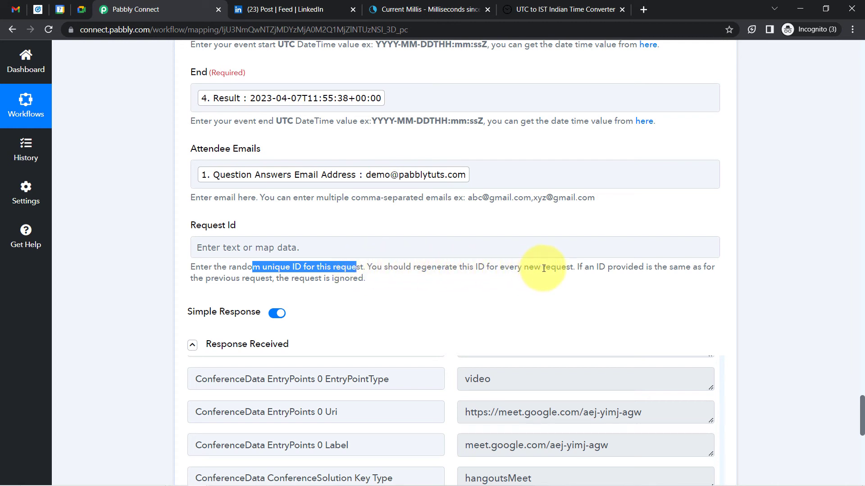
{"action": "left_click", "coordinate": [400, 179]}
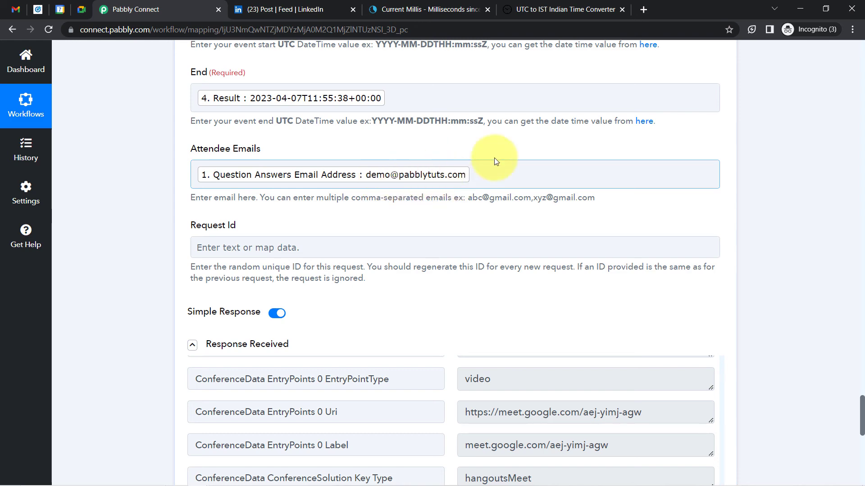
Map Question Answers Email Address into Request Id and resend the test request
{"action": "left_click", "coordinate": [271, 248]}
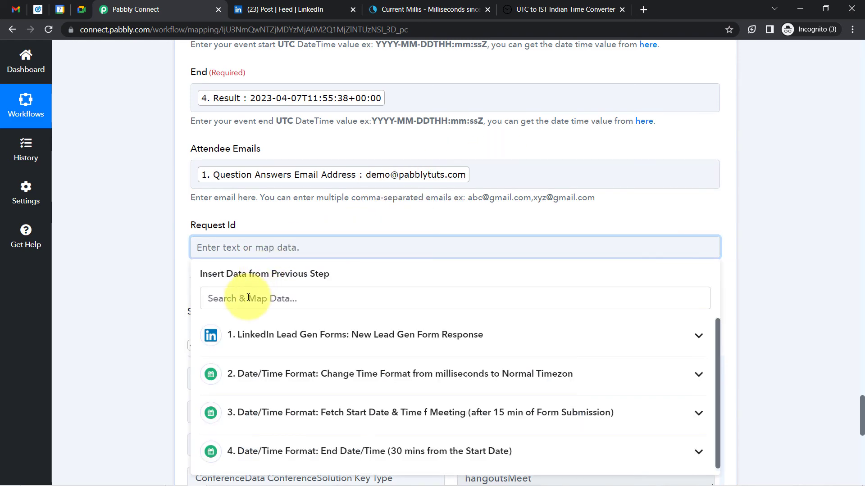
{"action": "left_click", "coordinate": [249, 298]}
{"action": "type", "text": "@"}
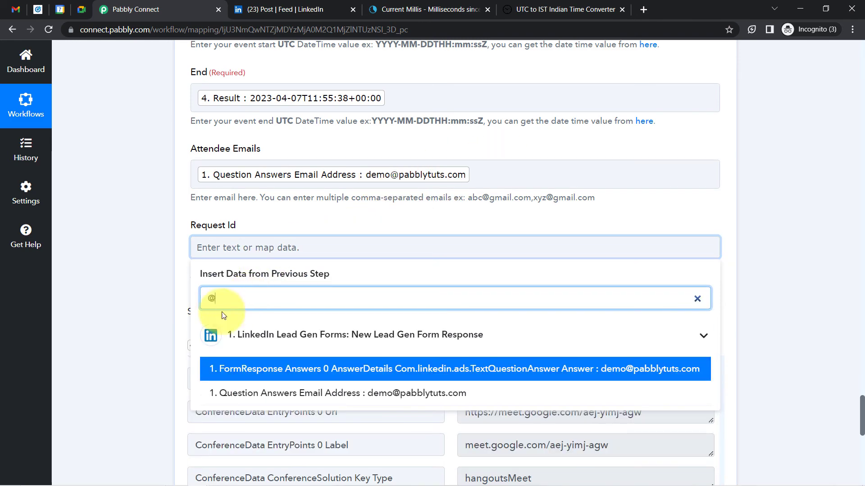
{"action": "left_click", "coordinate": [363, 394]}
{"action": "left_click", "coordinate": [155, 243]}
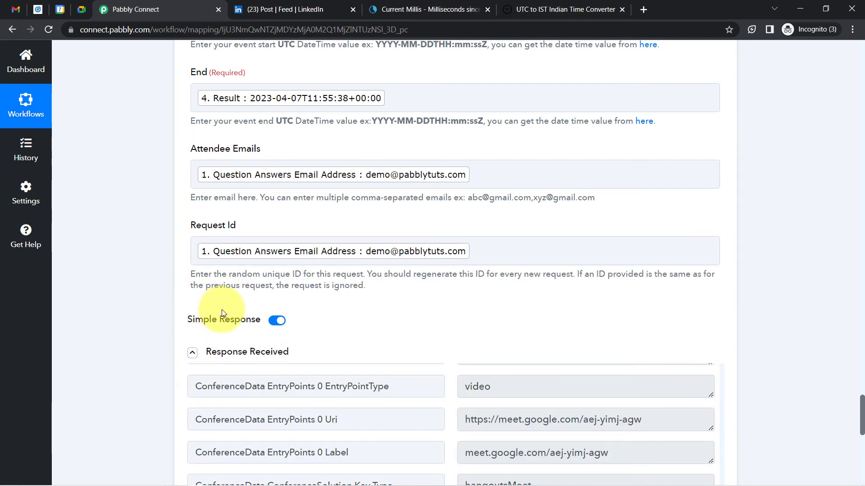
{"action": "left_click", "coordinate": [218, 352]}
{"action": "left_click", "coordinate": [222, 384]}
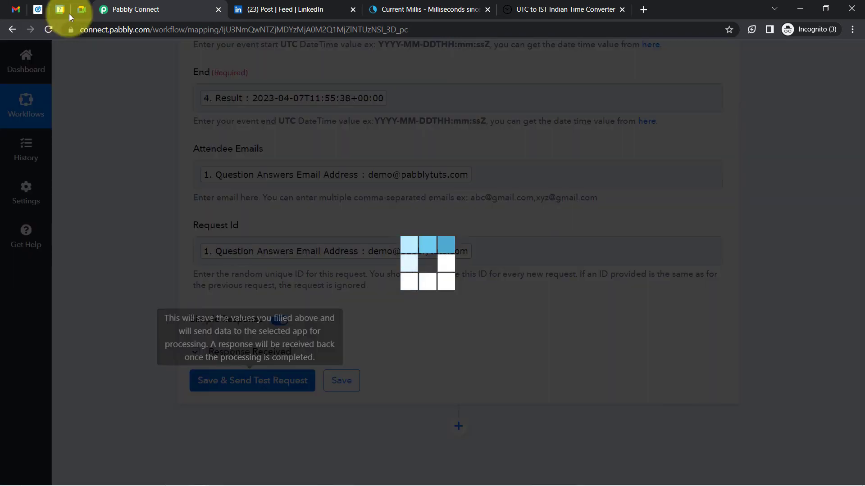
Open the new calendar event, try its Join with Google Meet link, then return to Pabbly
{"action": "left_click", "coordinate": [60, 9]}
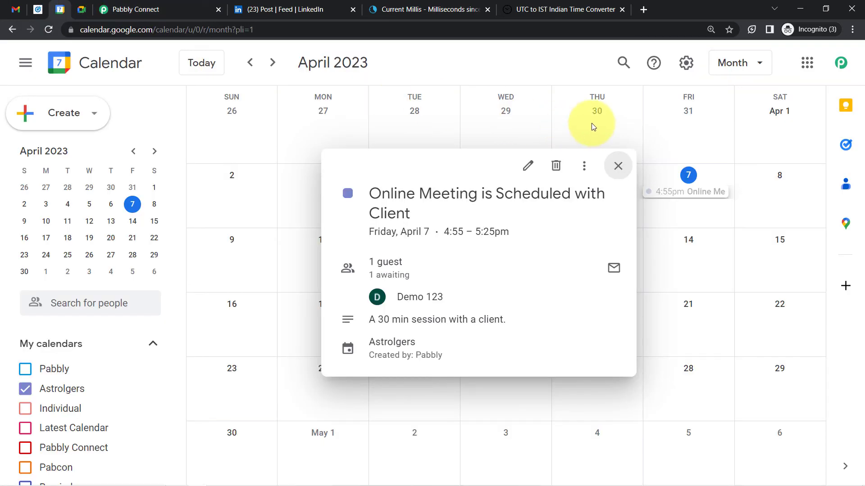
{"action": "left_click", "coordinate": [623, 173]}
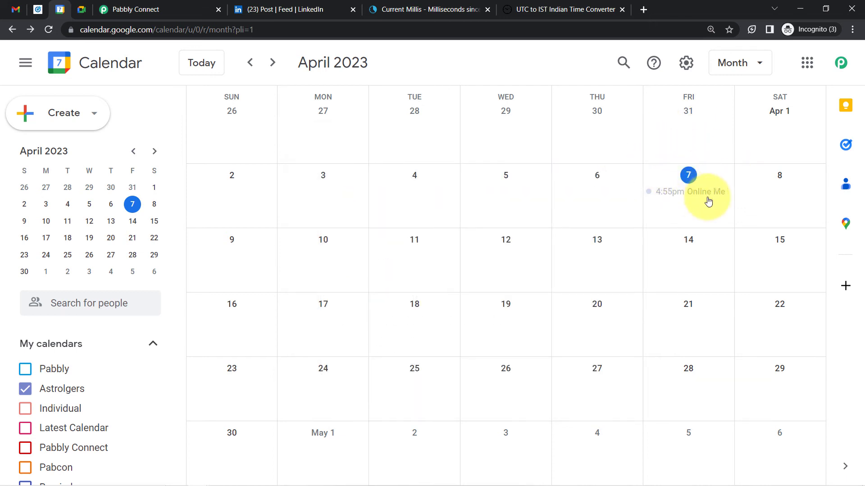
{"action": "left_click", "coordinate": [669, 199]}
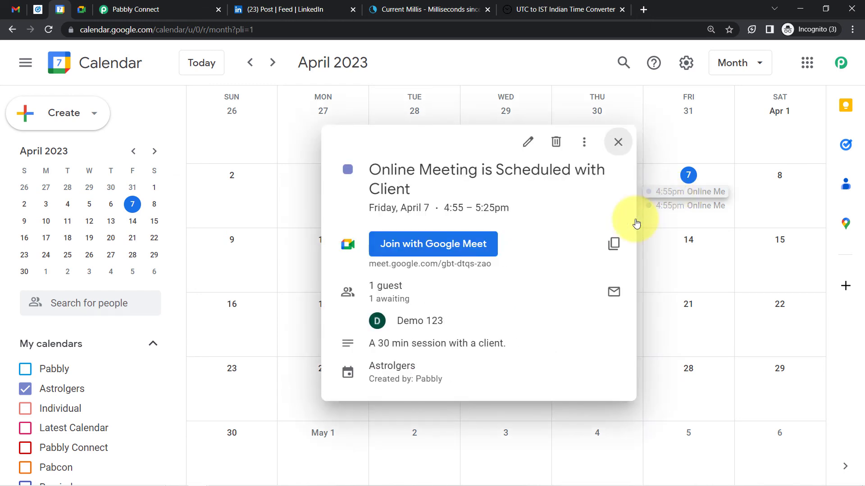
{"action": "left_click", "coordinate": [457, 244]}
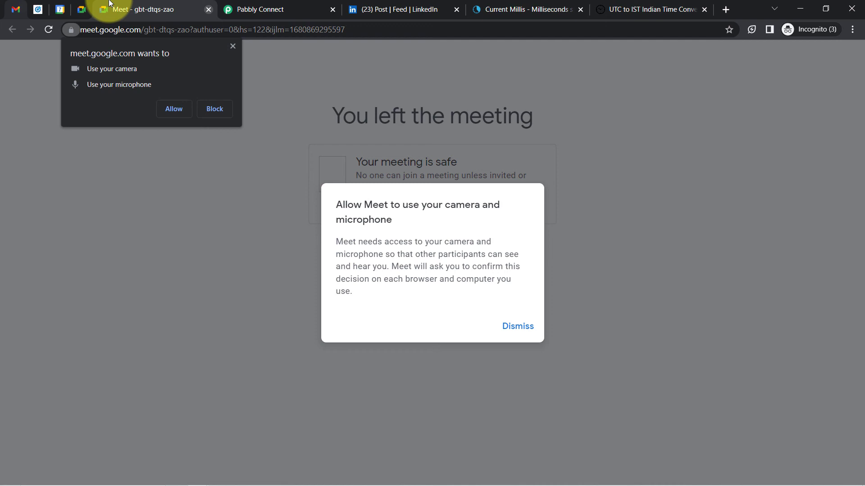
{"action": "left_click", "coordinate": [208, 10]}
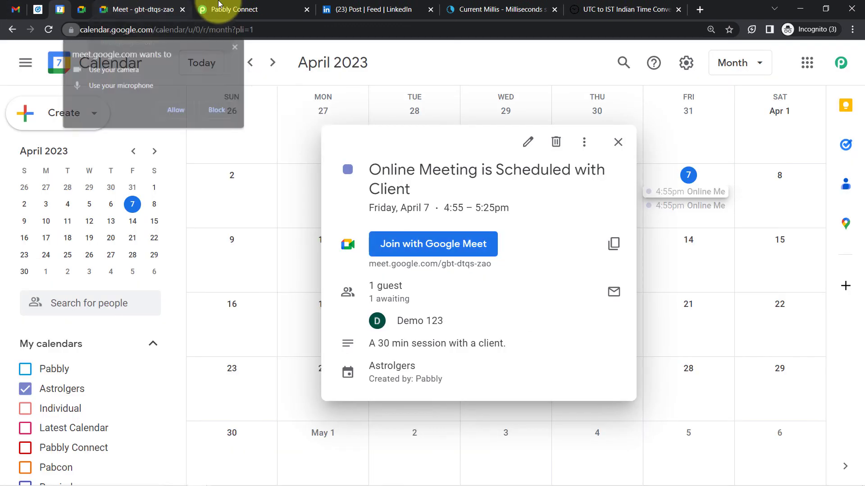
{"action": "left_click", "coordinate": [180, 8]}
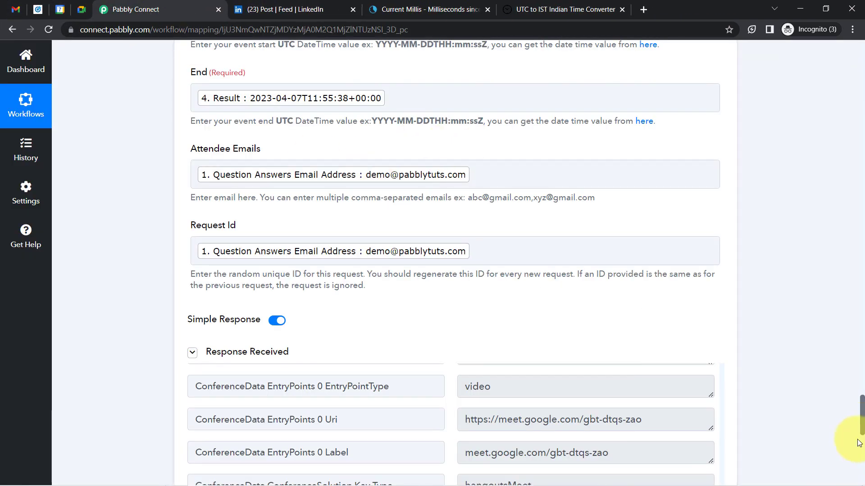
{"action": "left_click_drag", "start_coordinate": [862, 421], "coordinate": [863, 431]}
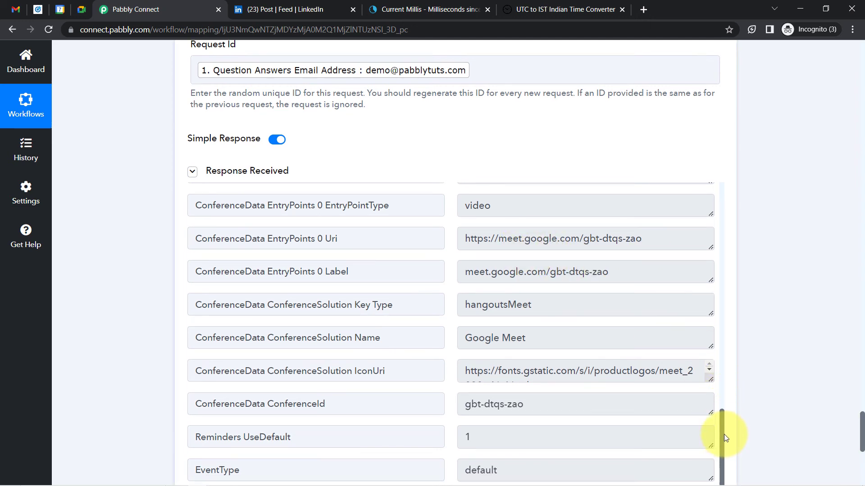
{"action": "left_click_drag", "start_coordinate": [723, 435], "coordinate": [729, 354]}
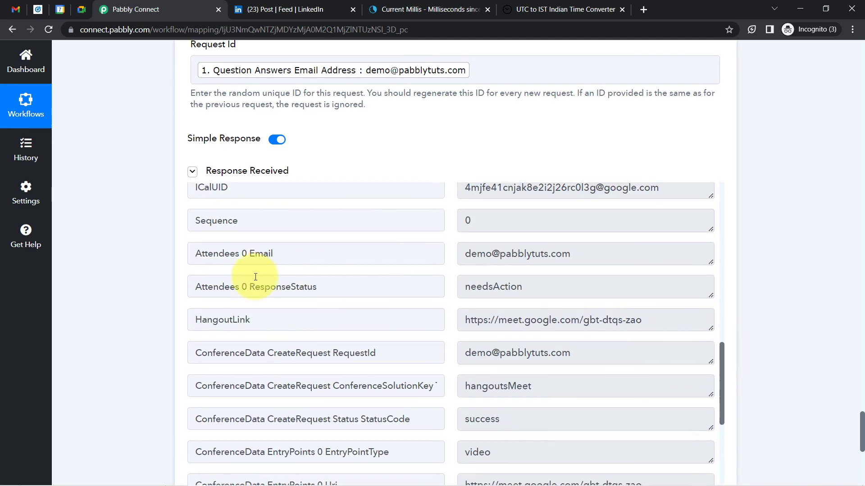
{"action": "left_click_drag", "start_coordinate": [205, 319], "coordinate": [550, 315]}
{"action": "left_click", "coordinate": [564, 319]}
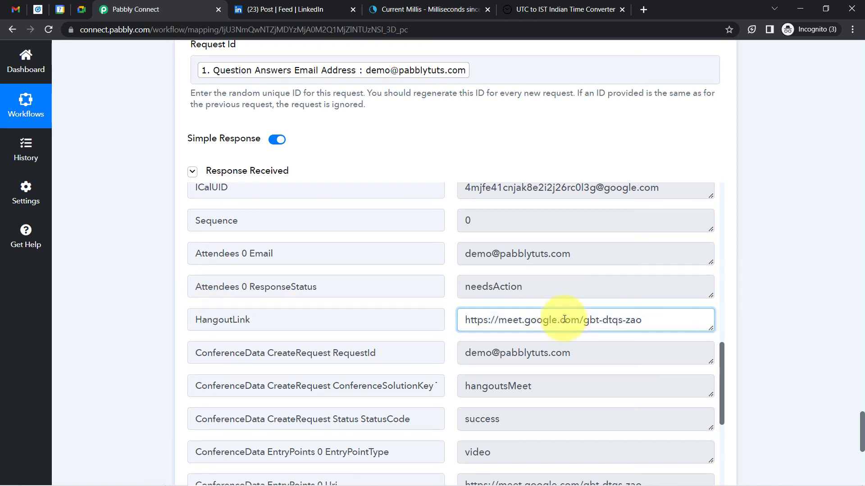
{"action": "key", "text": "ctrl+a"}
{"action": "key", "text": "ctrl+c"}
{"action": "key", "text": "ctrl+t"}
{"action": "key", "text": "ctrl+v"}
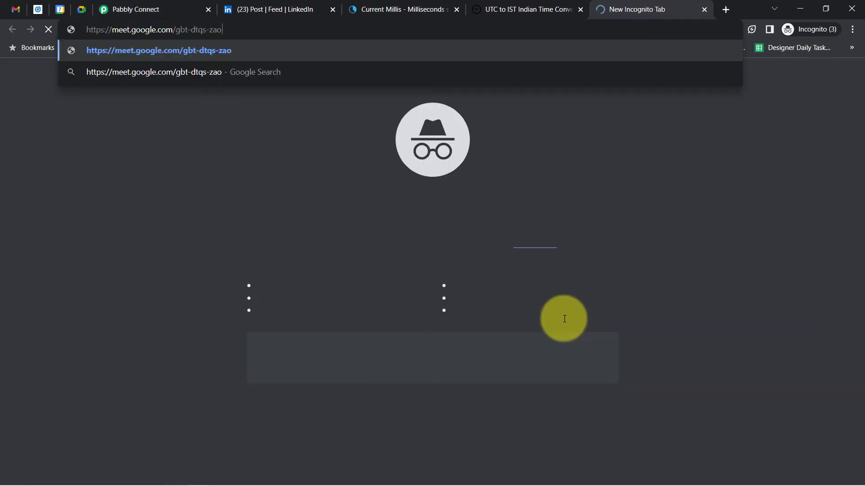
Load the pasted Meet link, dismiss the camera/microphone prompt, and close the Meet tab
{"action": "key", "text": "Return"}
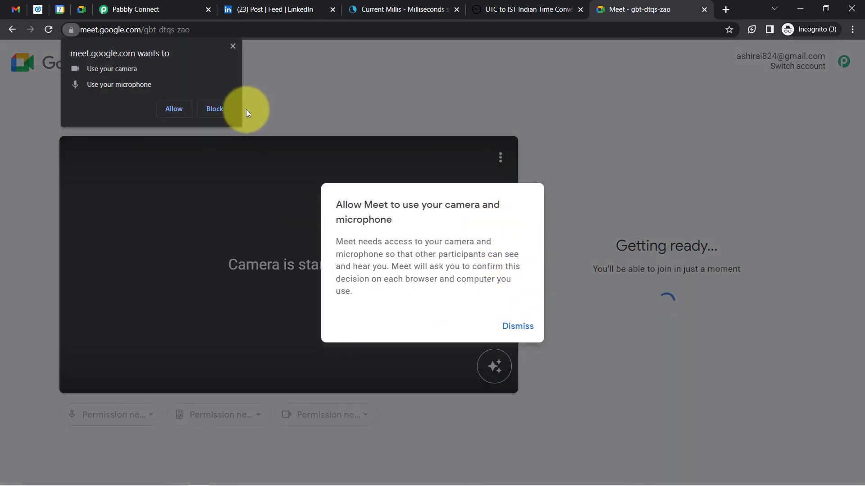
{"action": "left_click", "coordinate": [233, 46]}
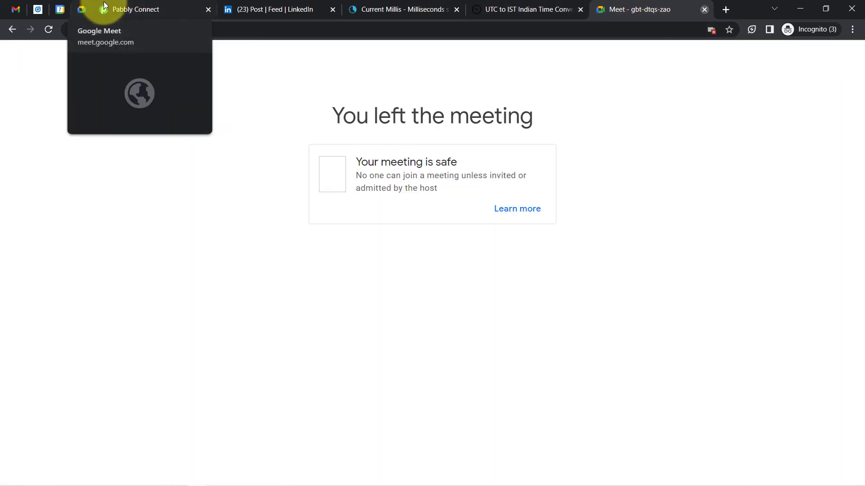
{"action": "left_click", "coordinate": [128, 9]}
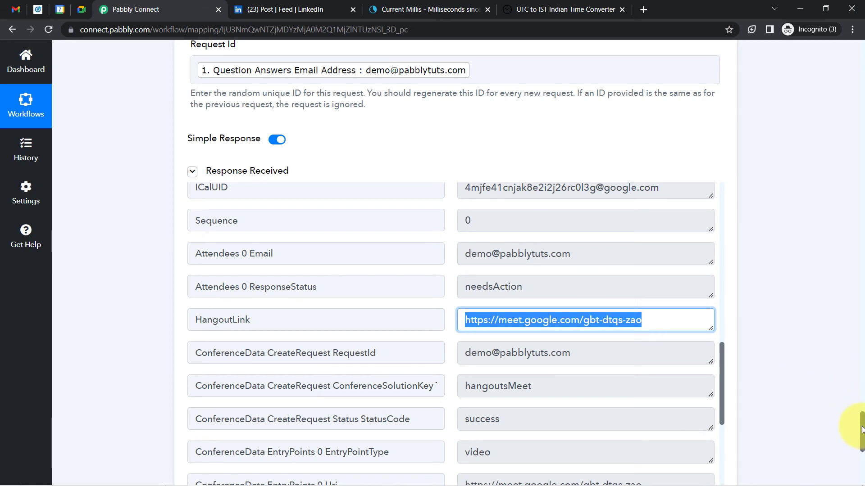
Add a new action step using Gmail with the Send Email event
{"action": "mouse_move", "coordinate": [862, 430]}
{"action": "left_mouse_down"}
{"action": "mouse_move", "coordinate": [861, 480]}
{"action": "mouse_move", "coordinate": [862, 442]}
{"action": "left_mouse_up"}
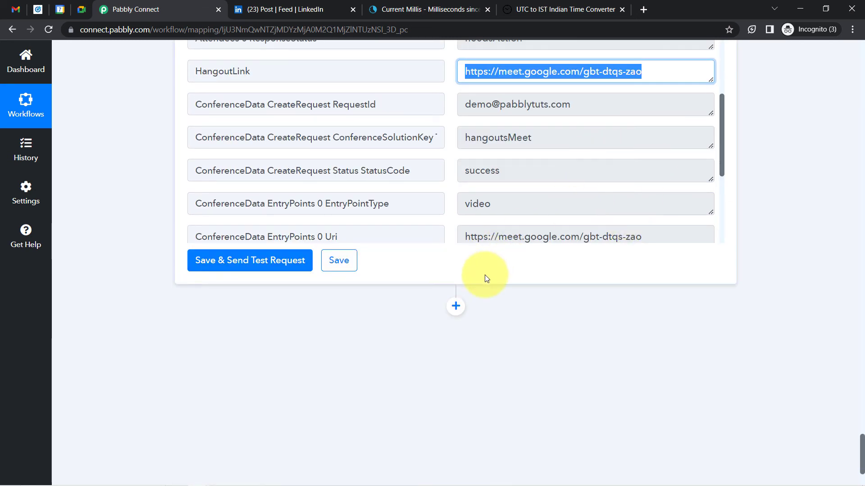
{"action": "left_click", "coordinate": [456, 306]}
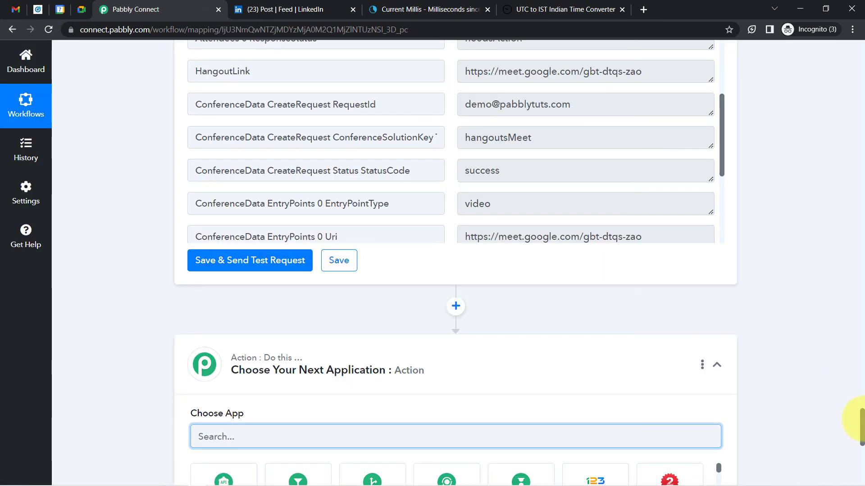
{"action": "scroll", "coordinate": [861, 432], "scroll_direction": "down", "scroll_amount": 6}
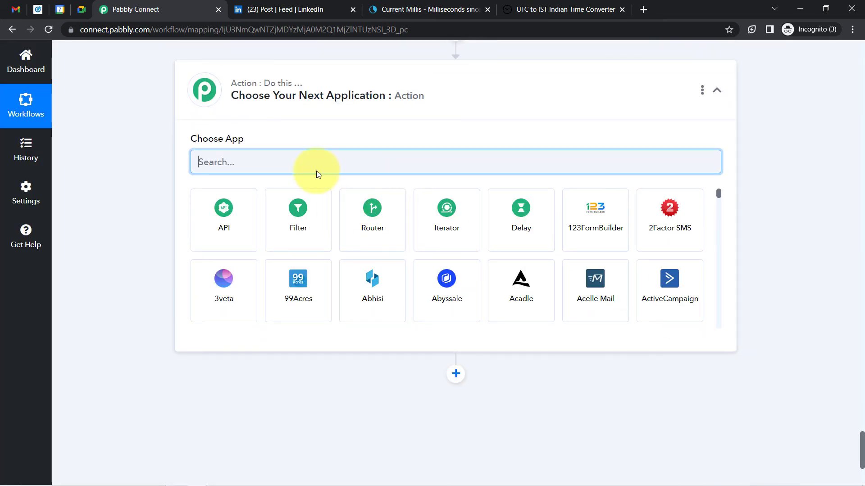
{"action": "type", "text": "g,a"}
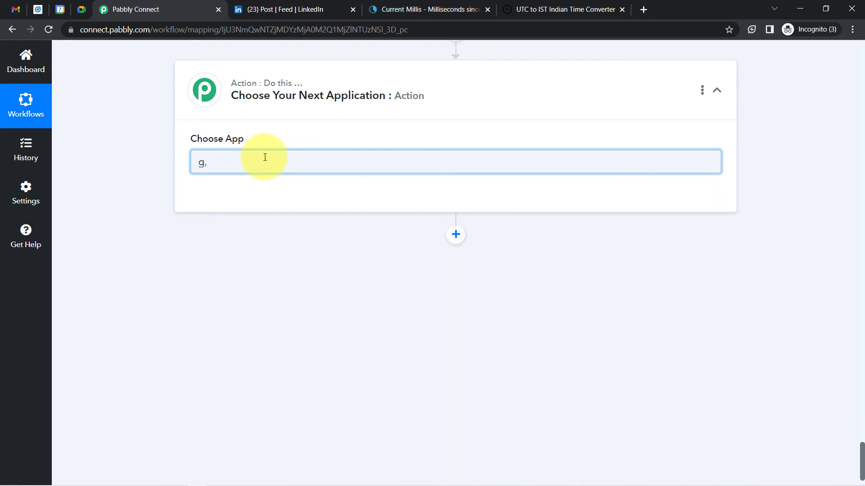
{"action": "key", "text": "BackSpace"}
{"action": "type", "text": "ma"}
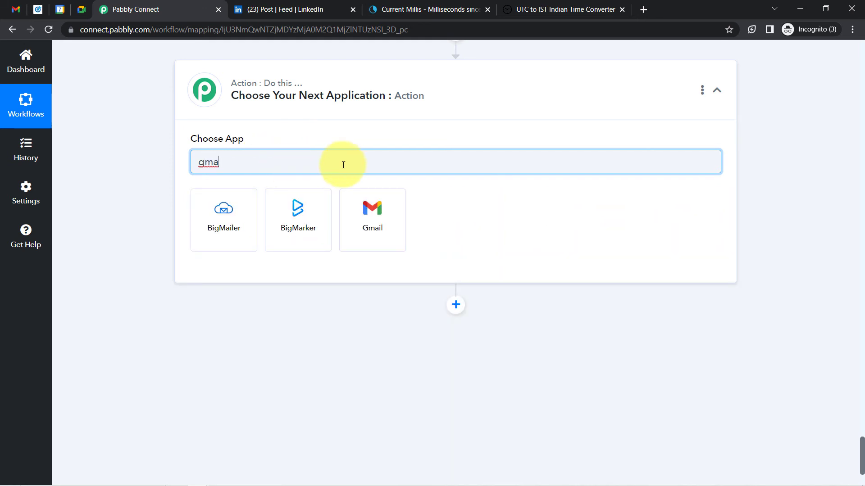
{"action": "left_click", "coordinate": [374, 229]}
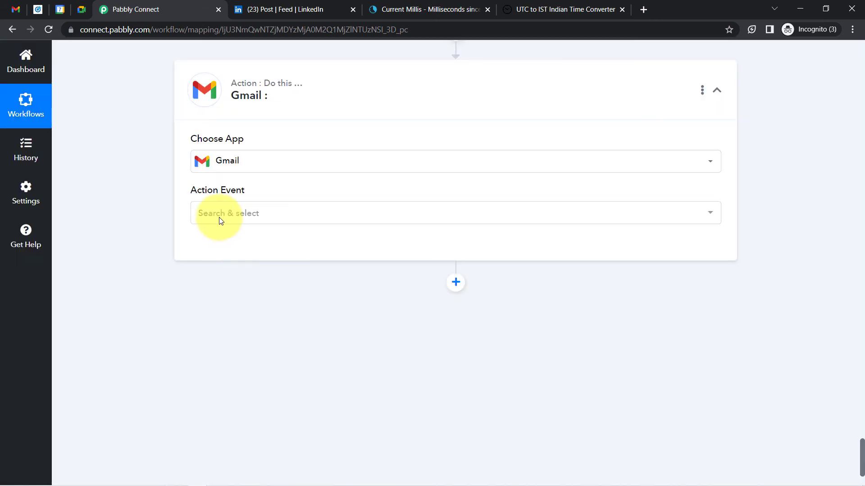
{"action": "left_click", "coordinate": [219, 218]}
{"action": "left_click", "coordinate": [215, 218]}
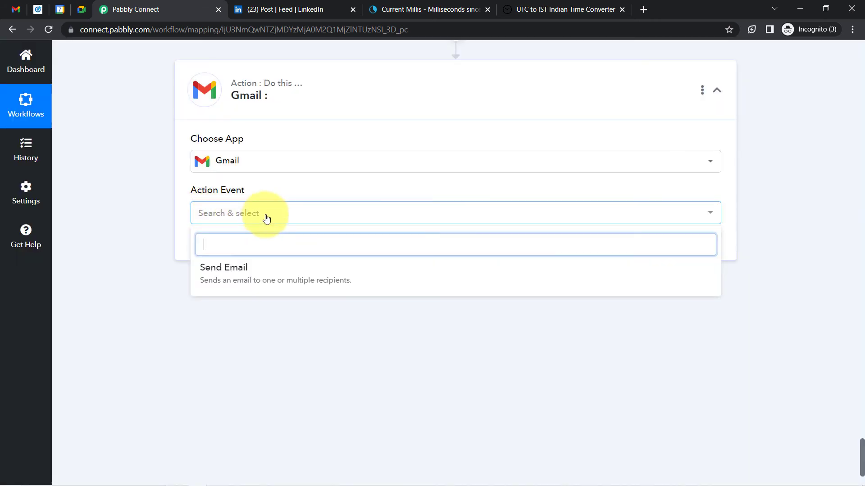
{"action": "left_click", "coordinate": [248, 266]}
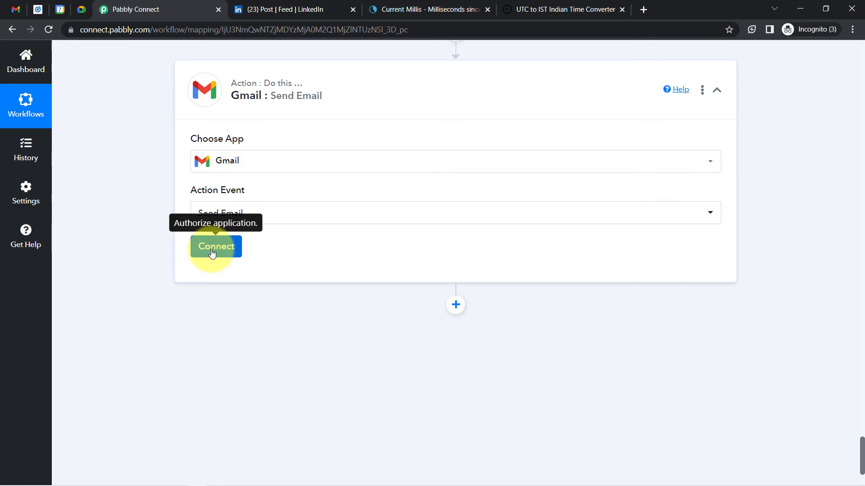
Connect the step to the existing Gmail #4 connection and save
{"action": "left_click", "coordinate": [213, 249]}
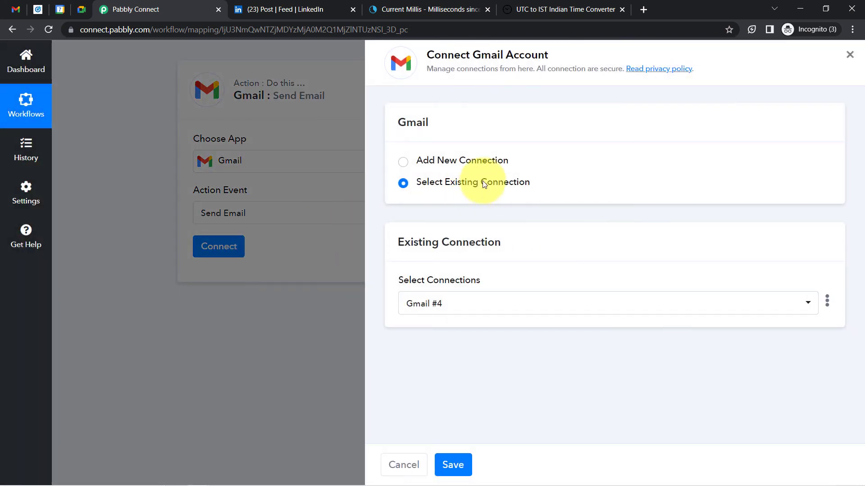
{"action": "left_click", "coordinate": [468, 160]}
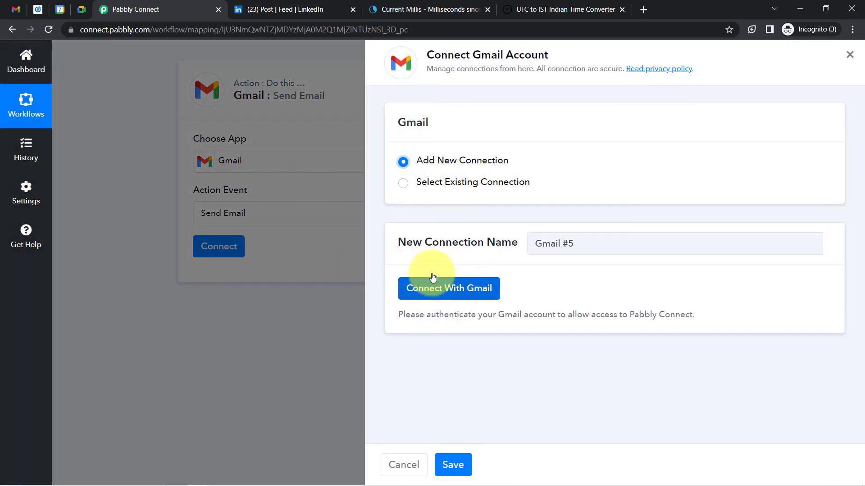
{"action": "left_click", "coordinate": [454, 180]}
{"action": "left_click", "coordinate": [450, 466]}
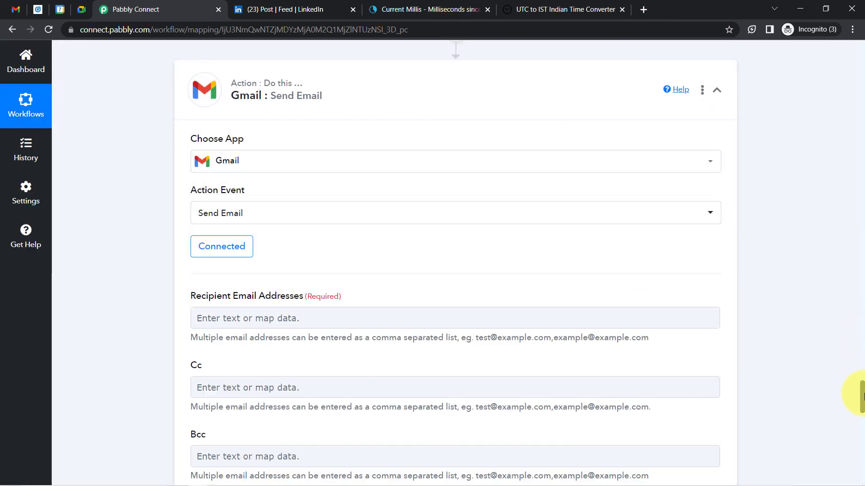
Map the LinkedIn form's Question Answers Email Address into the Recipient Email Addresses field
{"action": "scroll", "coordinate": [860, 397], "scroll_direction": "down", "scroll_amount": 2}
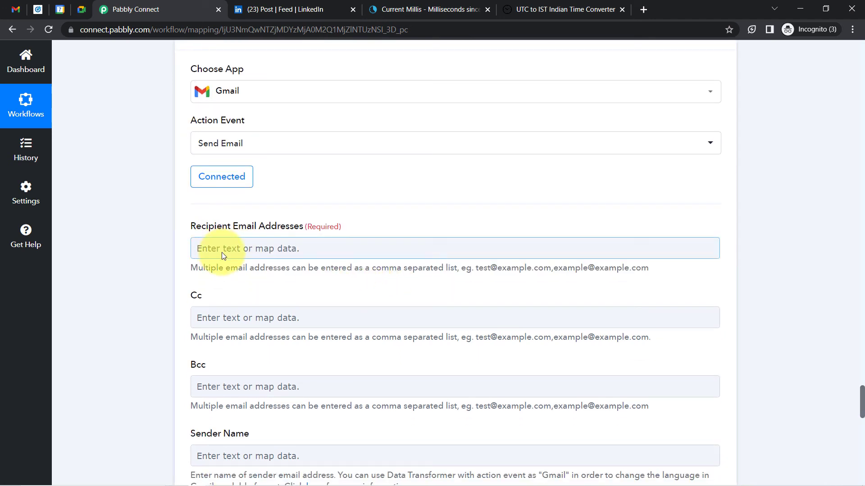
{"action": "left_click", "coordinate": [206, 250]}
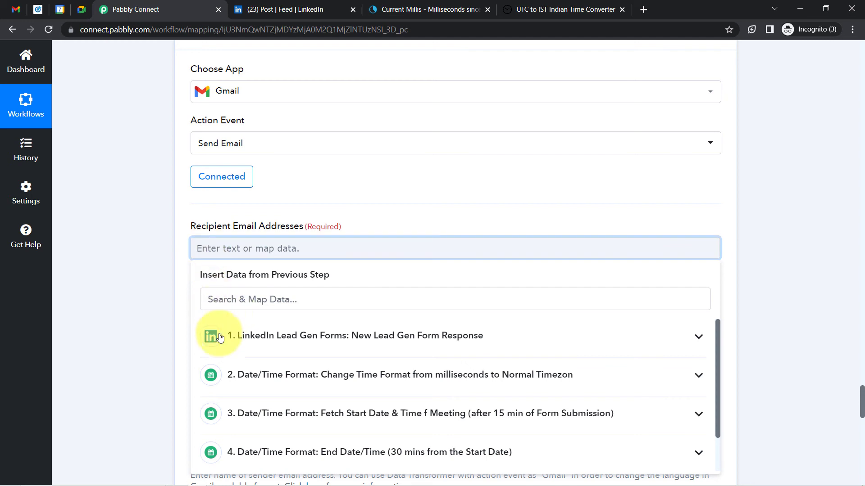
{"action": "left_click", "coordinate": [374, 341]}
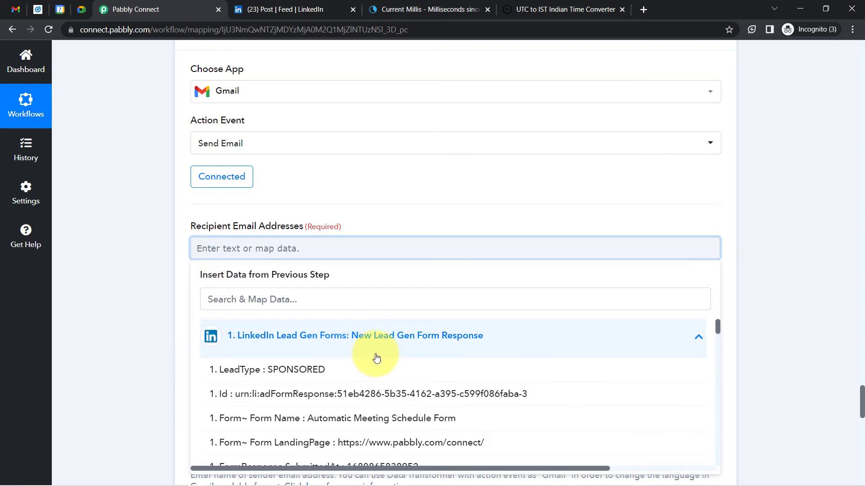
{"action": "left_click", "coordinate": [228, 298]}
{"action": "type", "text": "@"}
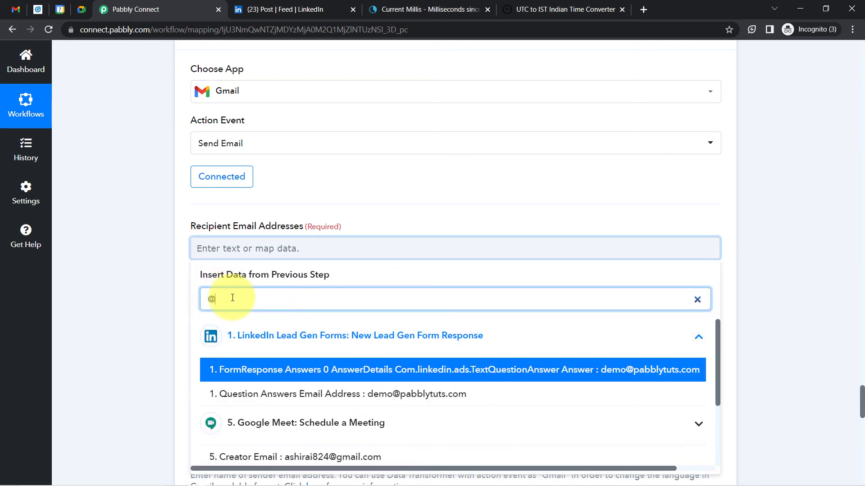
{"action": "left_click", "coordinate": [338, 394]}
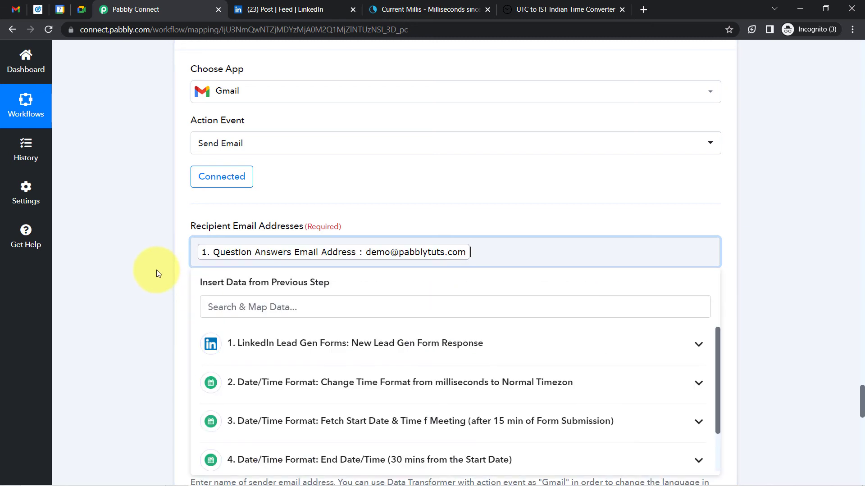
{"action": "left_click", "coordinate": [158, 273]}
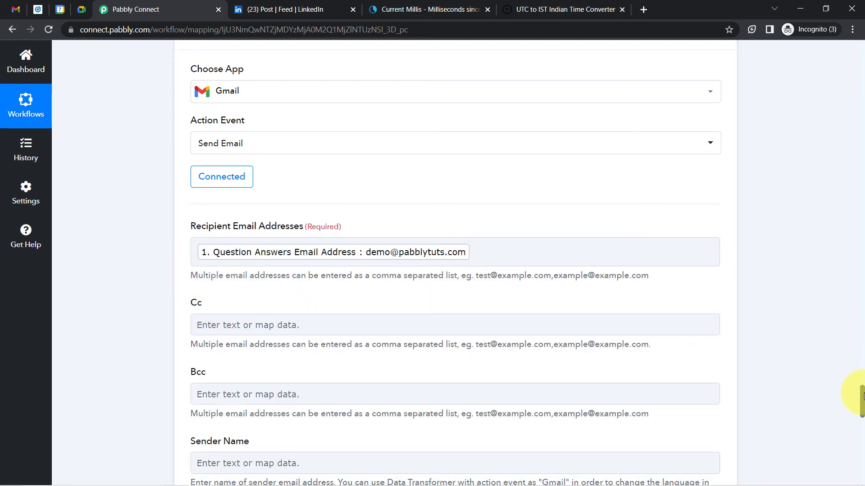
{"action": "left_click_drag", "start_coordinate": [862, 397], "coordinate": [862, 416]}
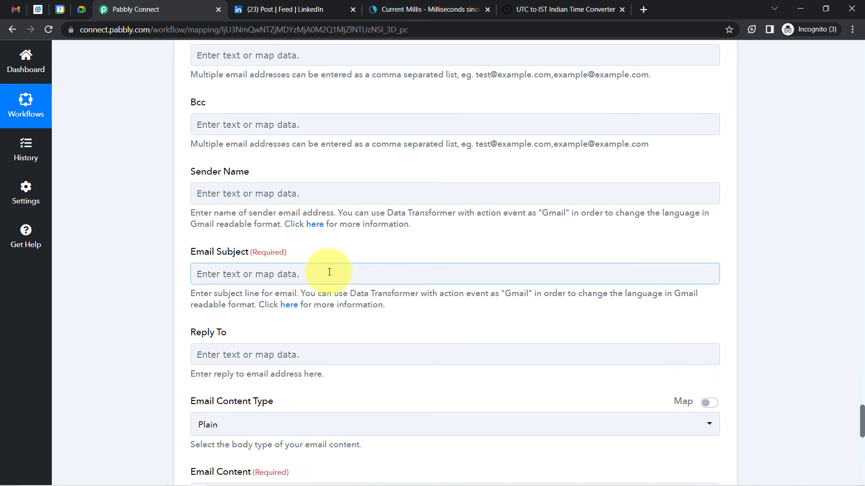
Fill the sender name and set the subject to 'Hello, <mapped name> Meeting is Scheduled Successfully'
{"action": "left_click", "coordinate": [221, 201]}
{"action": "type", "text": "Pabbly"}
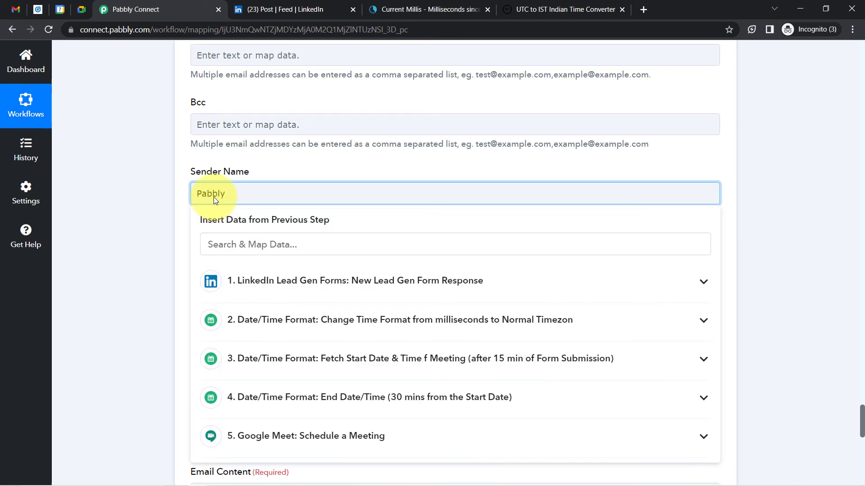
{"action": "left_click", "coordinate": [145, 233]}
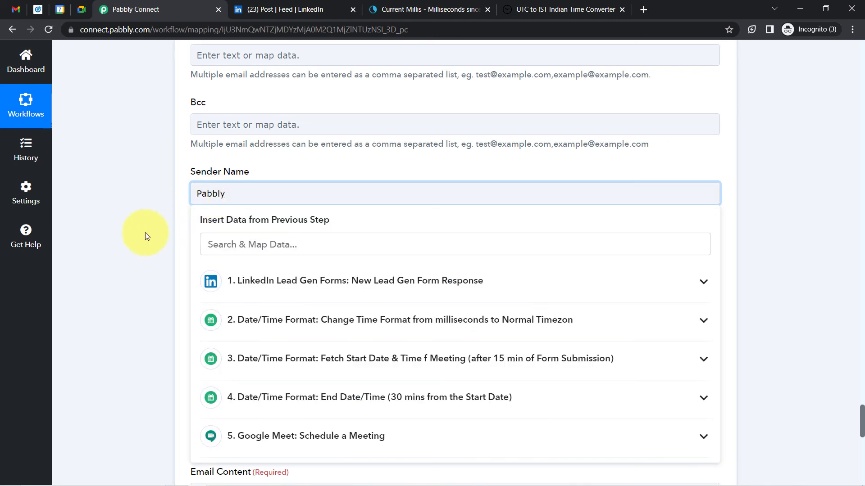
{"action": "left_click", "coordinate": [206, 280]}
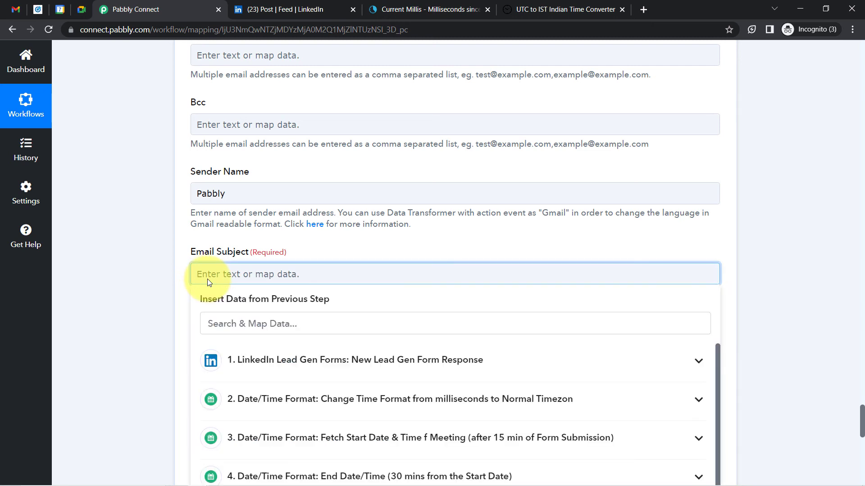
{"action": "type", "text": "Meeting is Scheduled Su"}
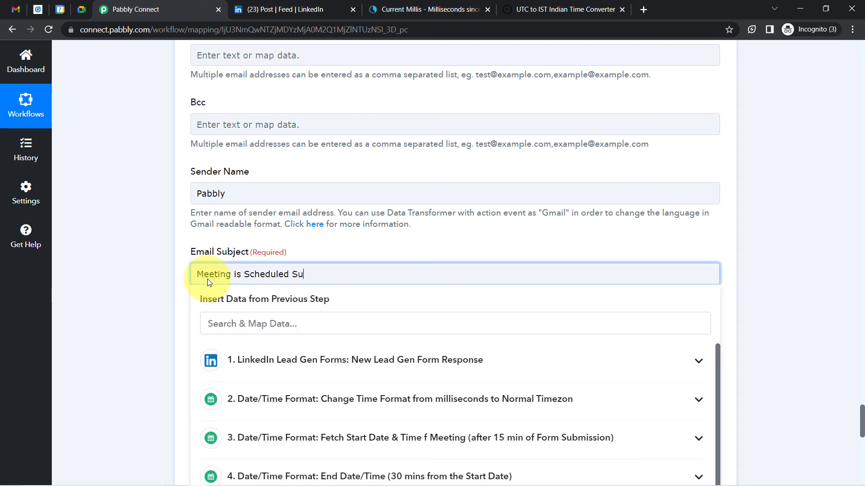
{"action": "type", "text": "ccessfully"}
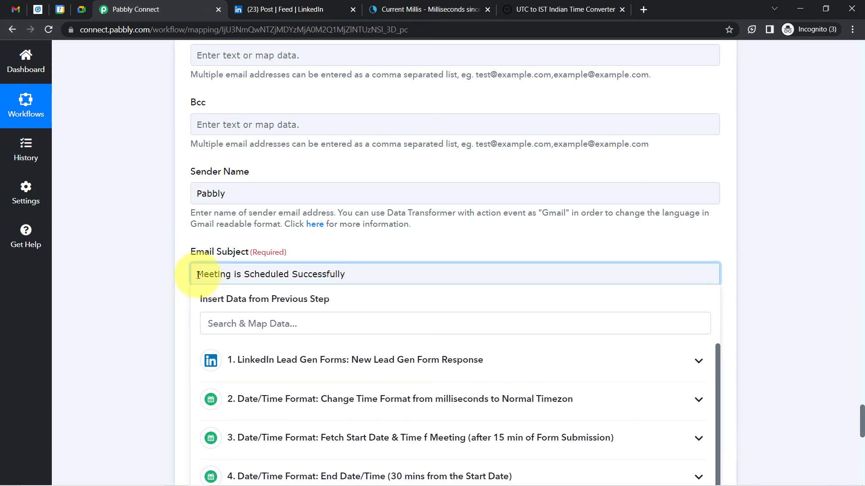
{"action": "left_click", "coordinate": [198, 275]}
{"action": "type", "text": "Hello,"}
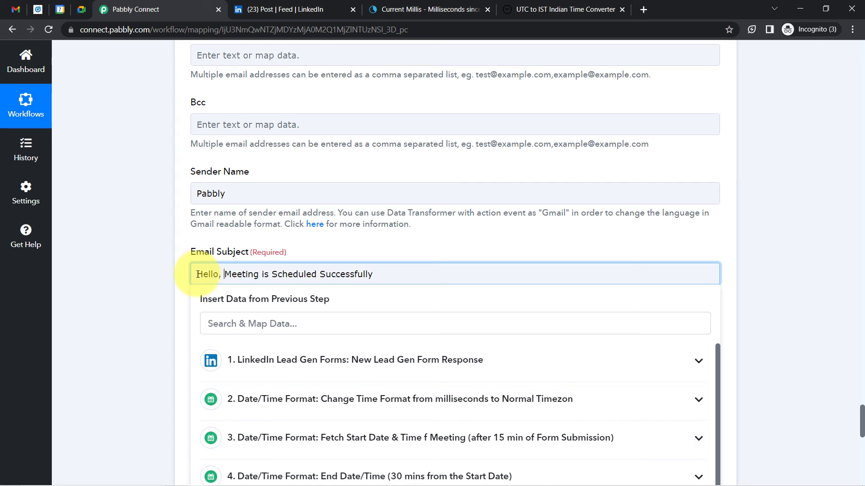
{"action": "left_click", "coordinate": [226, 326]}
{"action": "type", "text": "pabpl"}
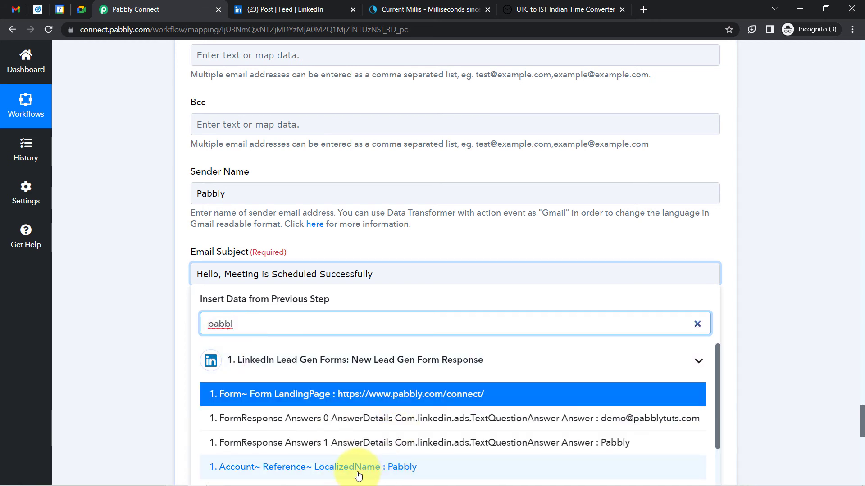
{"action": "left_click", "coordinate": [375, 468]}
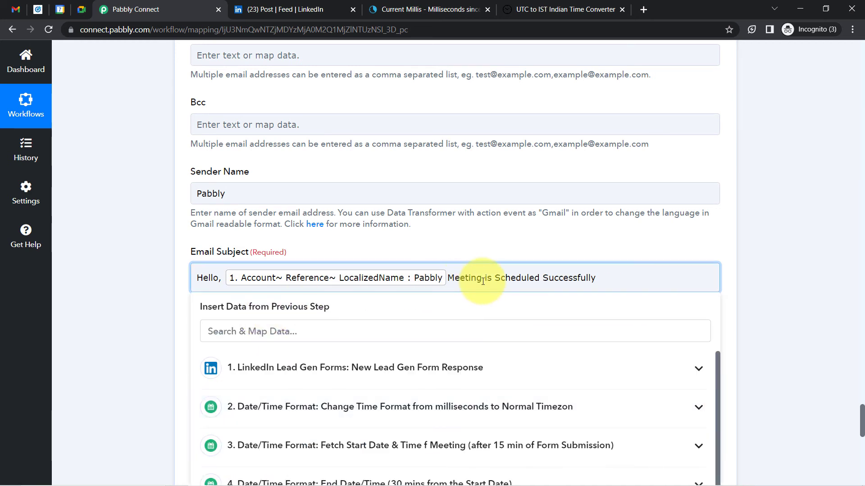
{"action": "left_click", "coordinate": [106, 336]}
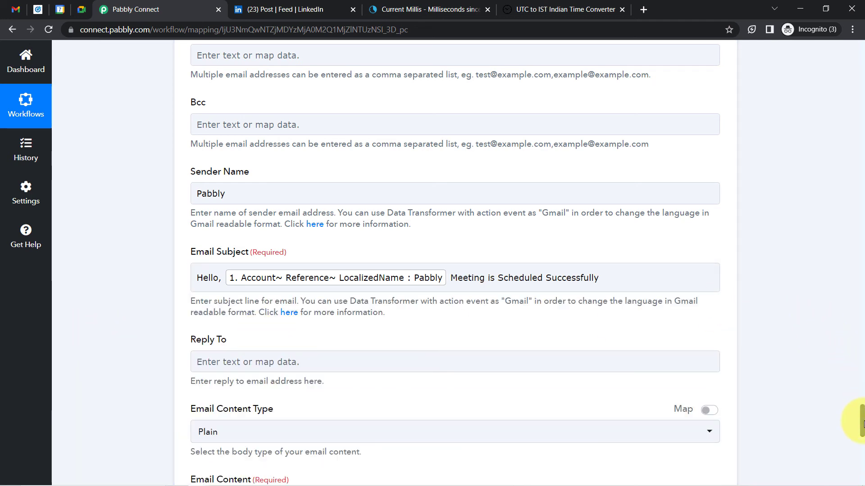
Keep Plain content type and open the body with 'Hello' plus the mapped lead name
{"action": "scroll", "coordinate": [856, 428], "scroll_direction": "down", "scroll_amount": 5}
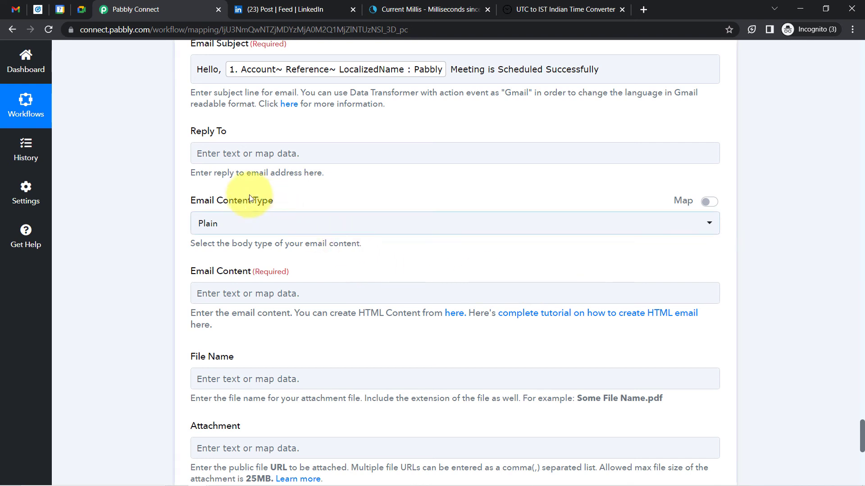
{"action": "left_click", "coordinate": [198, 228]}
{"action": "left_click", "coordinate": [153, 233]}
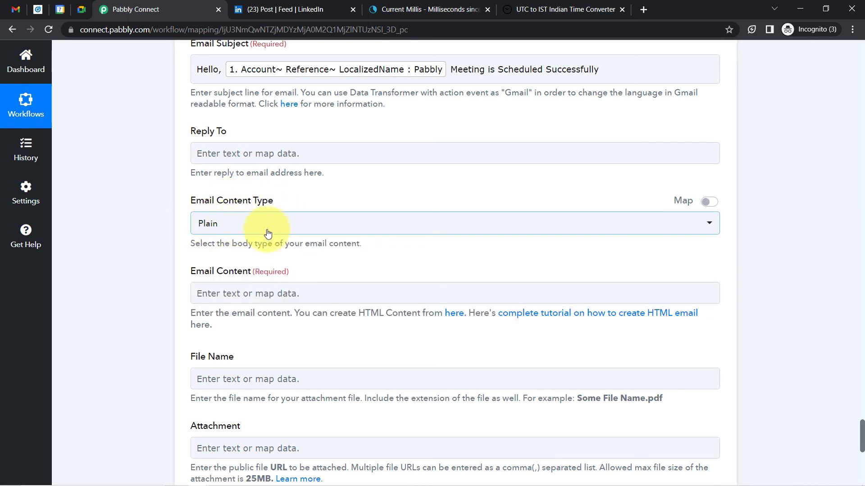
{"action": "left_click", "coordinate": [217, 294]}
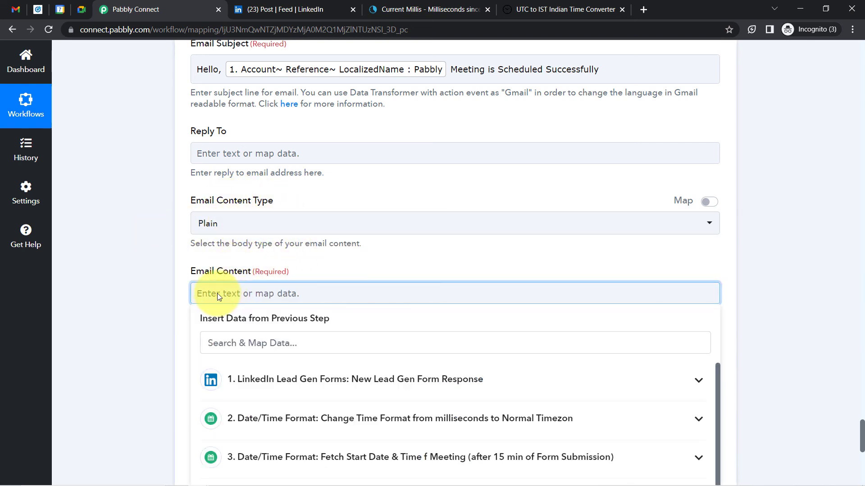
{"action": "type", "text": "Hello"}
{"action": "left_click", "coordinate": [216, 343]}
{"action": "type", "text": "pabbly"}
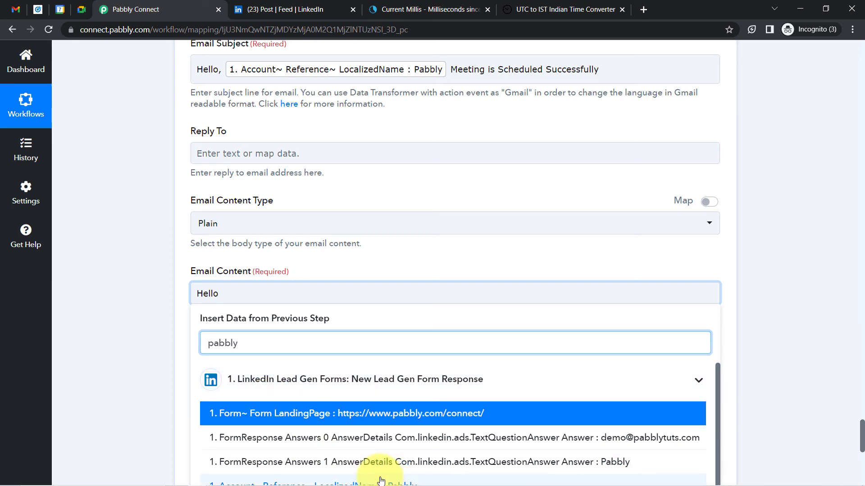
{"action": "left_click", "coordinate": [380, 481]}
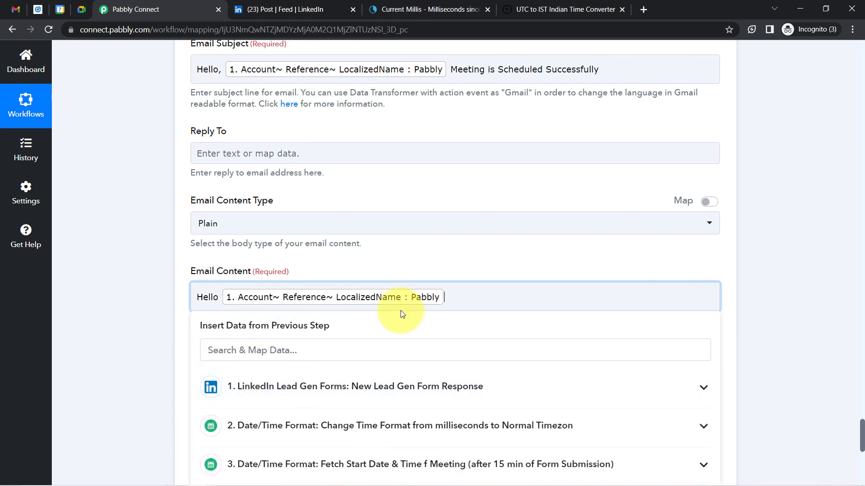
{"action": "type", "text": ","}
{"action": "key", "text": "Return"}
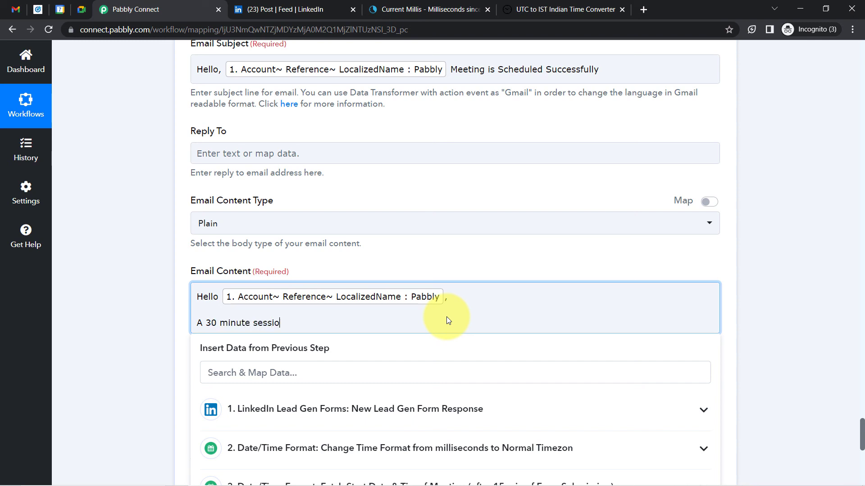
Add body lines announcing the 30 minute Astrologer session, the 15-minute start, and 'this link -'
{"action": "type", "text": "A 30 minute session has been schedules with "}
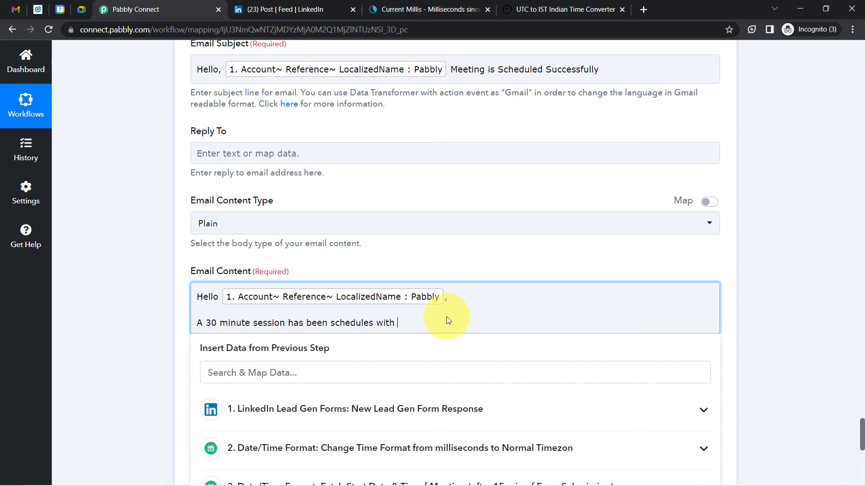
{"action": "type", "text": "one of our expert Astrologer."}
{"action": "key", "text": "Return"}
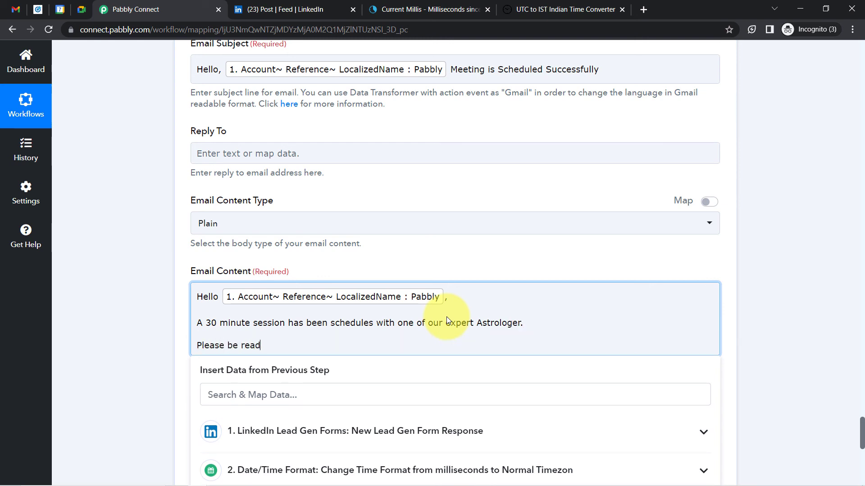
{"action": "type", "text": "Please be ready for the meeting "}
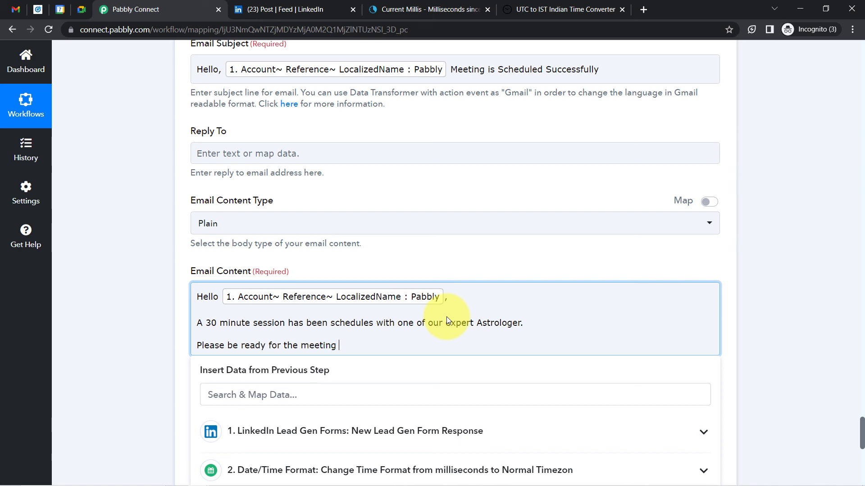
{"action": "type", "text": "becuase it will start in next 1"}
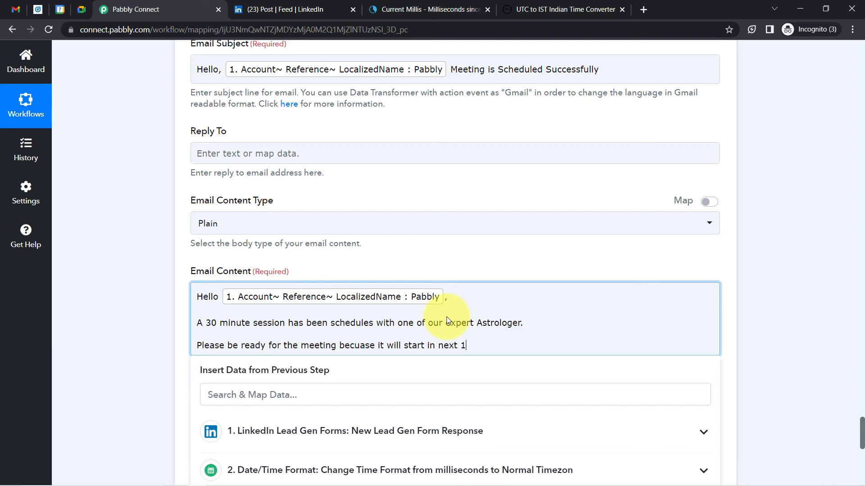
{"action": "type", "text": "5 mins."}
{"action": "key", "text": "Return"}
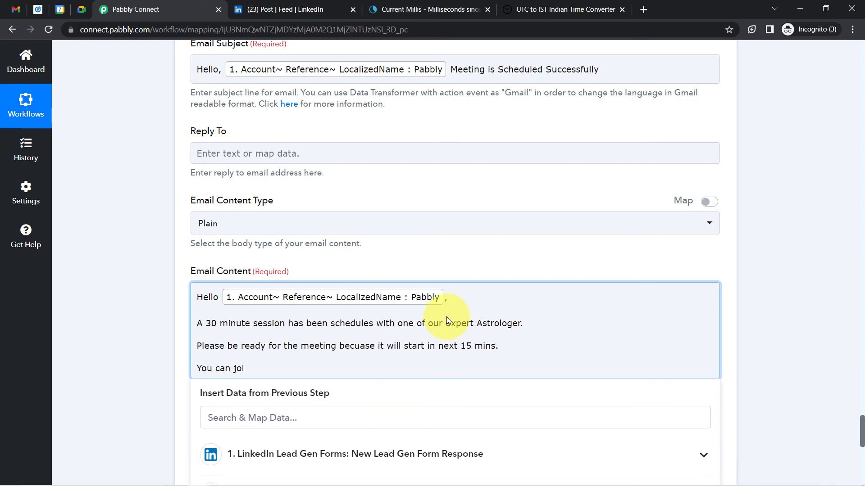
{"action": "type", "text": "You can join the meeting for"}
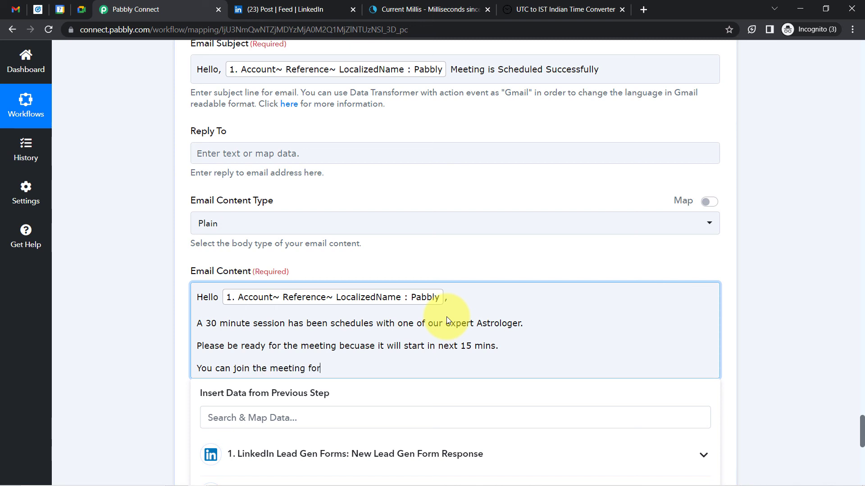
{"action": "type", "text": "m this link -"}
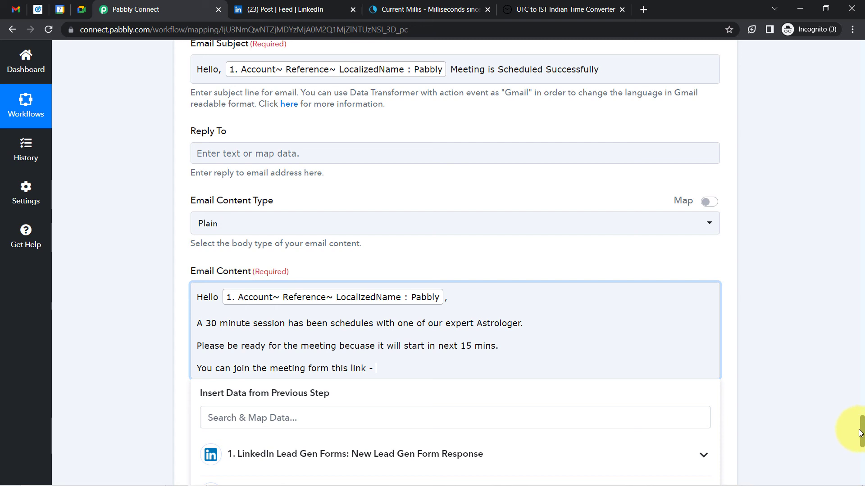
{"action": "scroll", "coordinate": [856, 439], "scroll_direction": "down", "scroll_amount": 4}
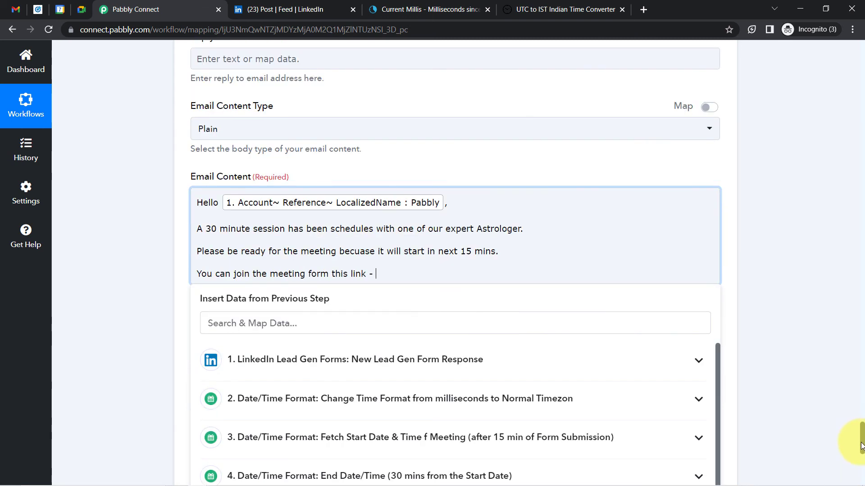
Insert the Google Meet step's HangoutLink after 'this link -' and end the body with Thanks
{"action": "left_click", "coordinate": [273, 419]}
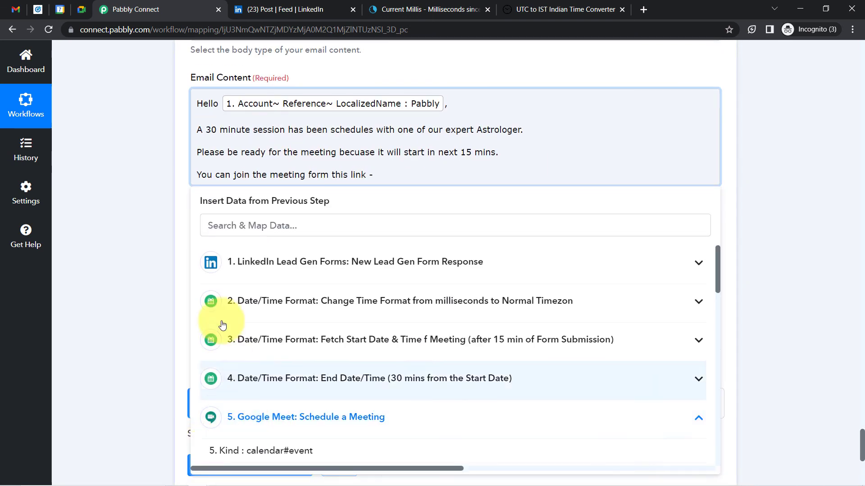
{"action": "left_click", "coordinate": [229, 229]}
{"action": "type", "text": "han"}
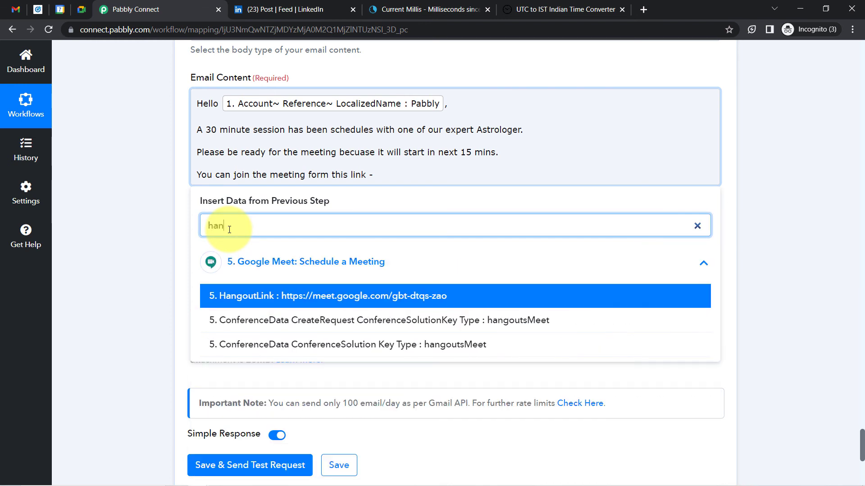
{"action": "type", "text": "go"}
{"action": "left_click", "coordinate": [309, 296]}
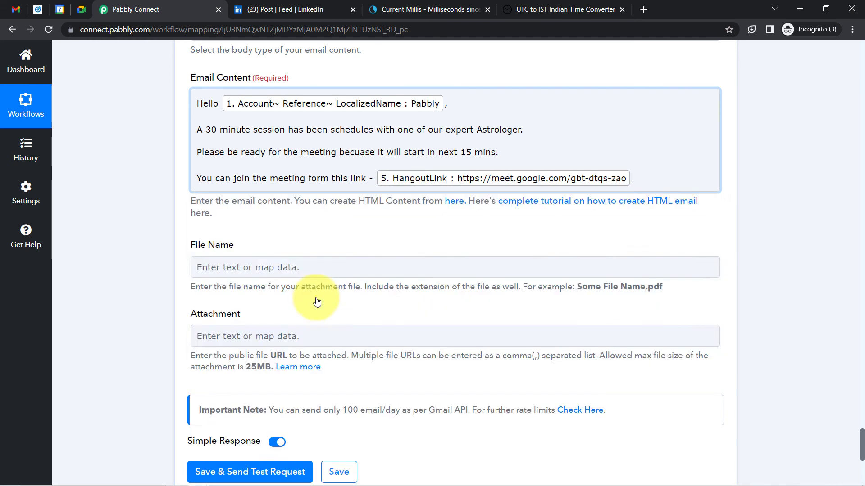
{"action": "left_click", "coordinate": [579, 171]}
{"action": "key", "text": "Return"}
{"action": "type", "text": "Thanks"}
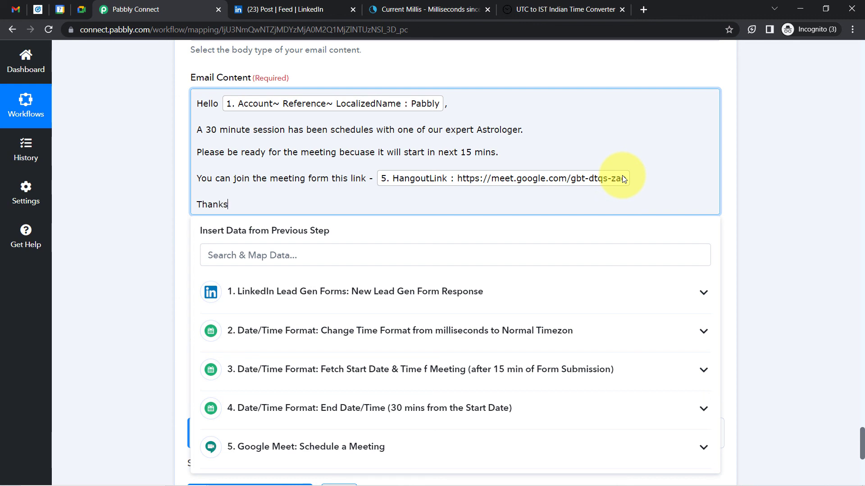
{"action": "left_click", "coordinate": [185, 209]}
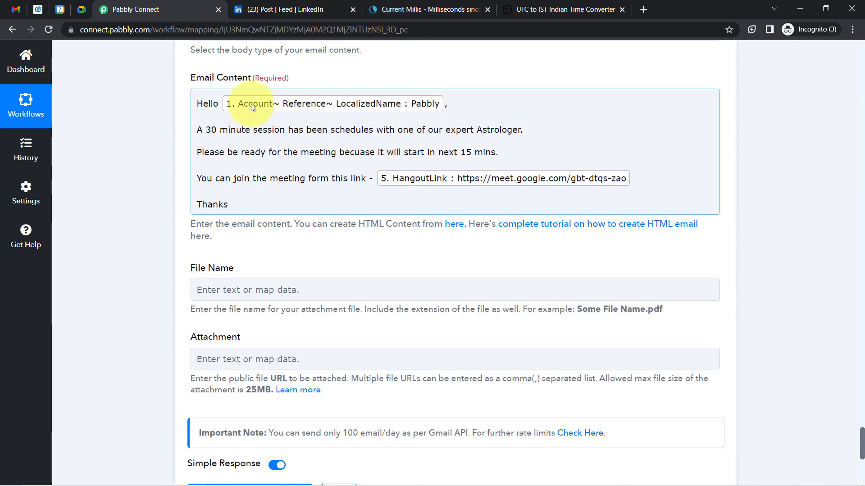
{"action": "left_click_drag", "start_coordinate": [208, 103], "coordinate": [136, 187]}
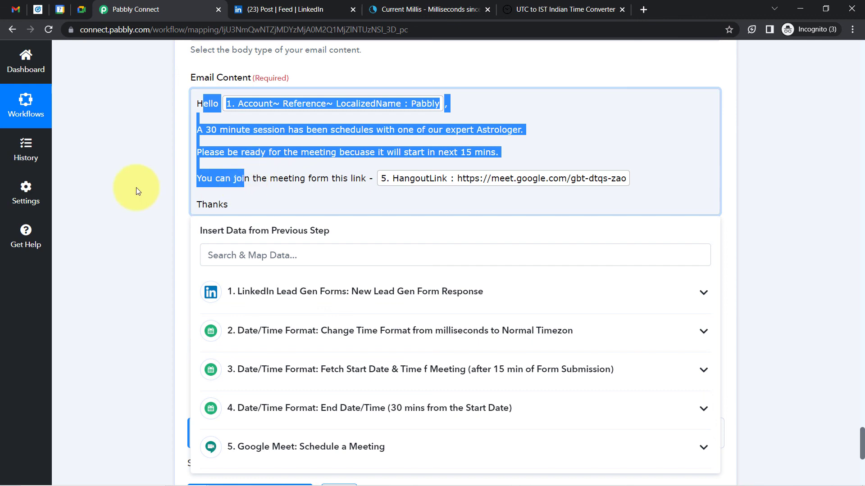
{"action": "left_click", "coordinate": [136, 187]}
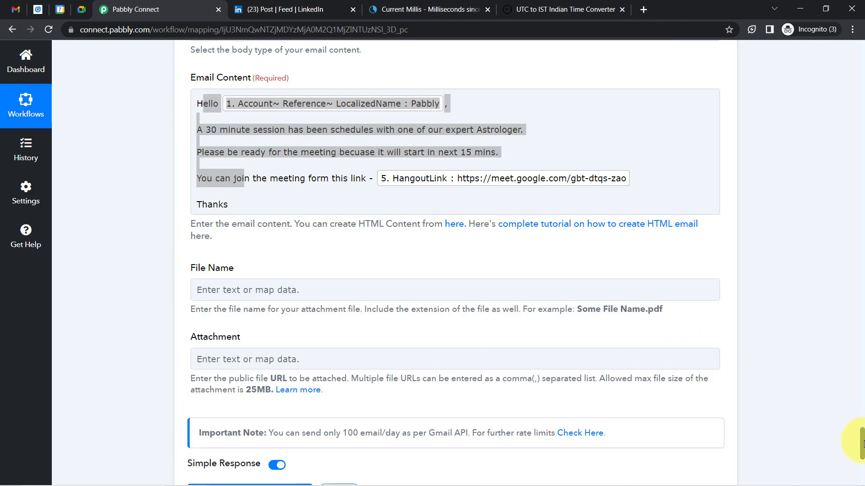
{"action": "left_click_drag", "start_coordinate": [860, 444], "coordinate": [860, 469]}
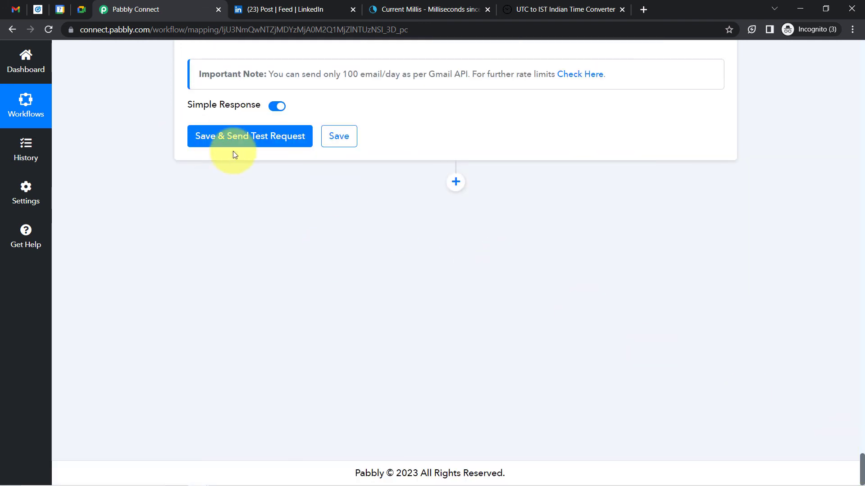
Save and send the test email, then archive all old Gmail inbox conversations and refresh
{"action": "left_click", "coordinate": [231, 140]}
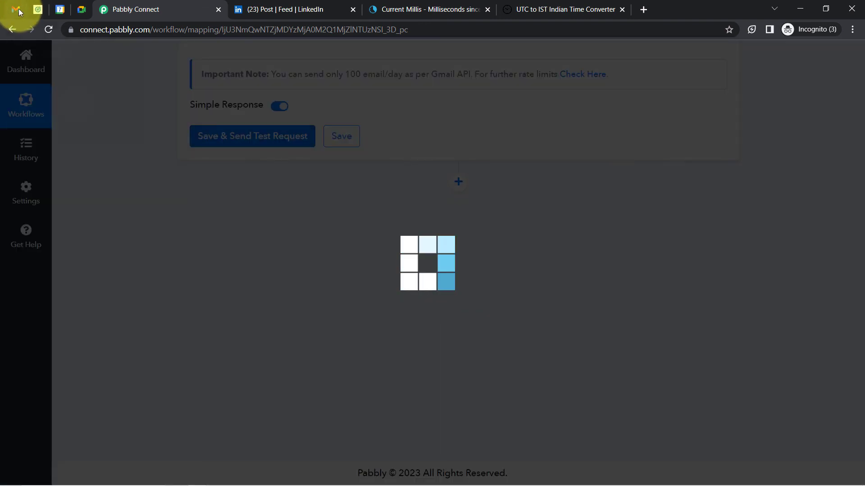
{"action": "left_click", "coordinate": [18, 9]}
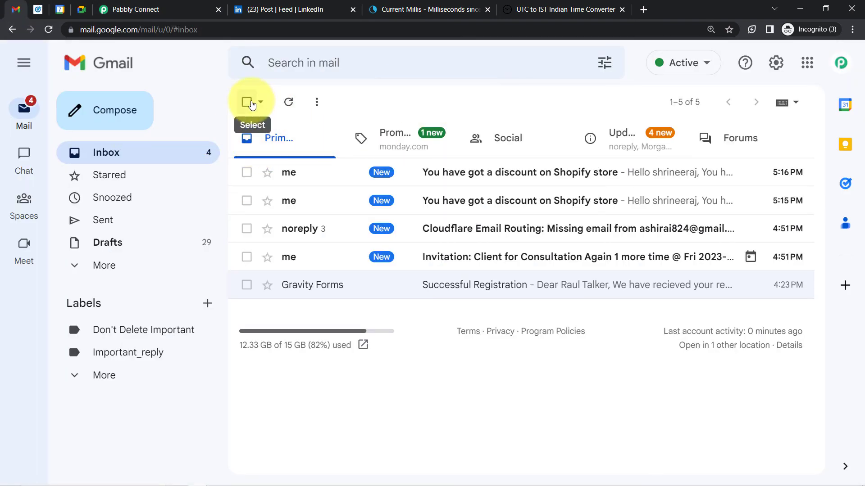
{"action": "left_click", "coordinate": [247, 102]}
{"action": "left_click", "coordinate": [290, 100]}
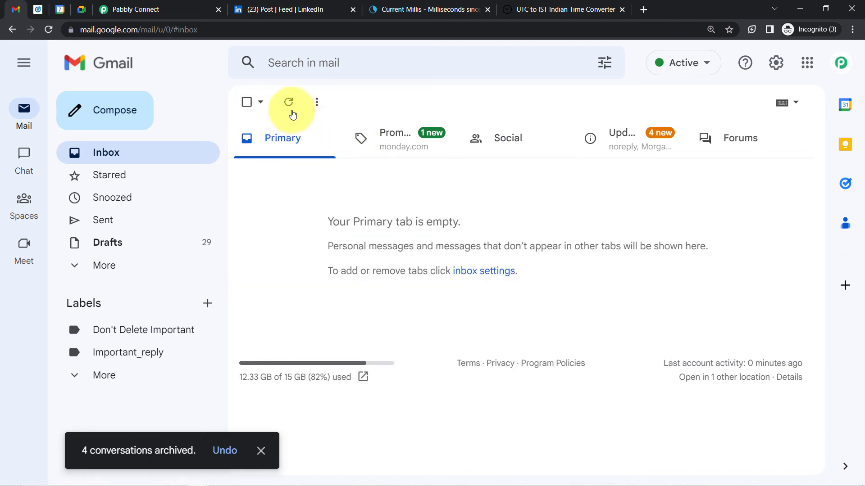
{"action": "left_click", "coordinate": [288, 103]}
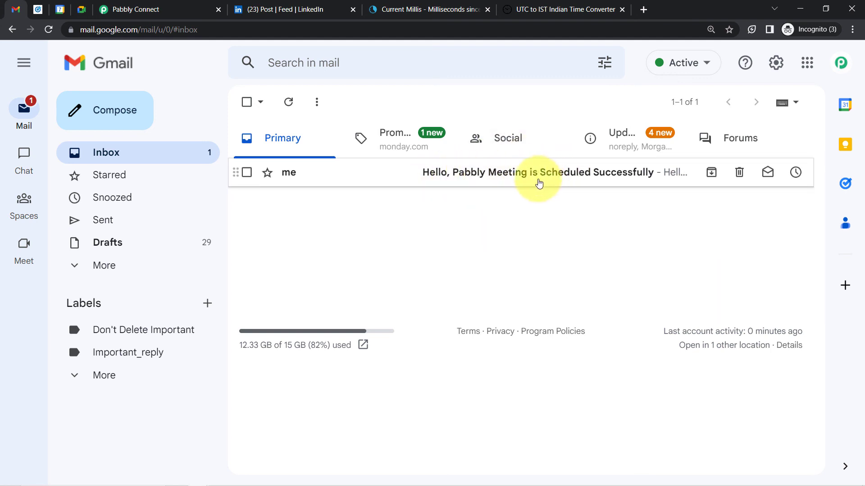
{"action": "left_click", "coordinate": [26, 63]}
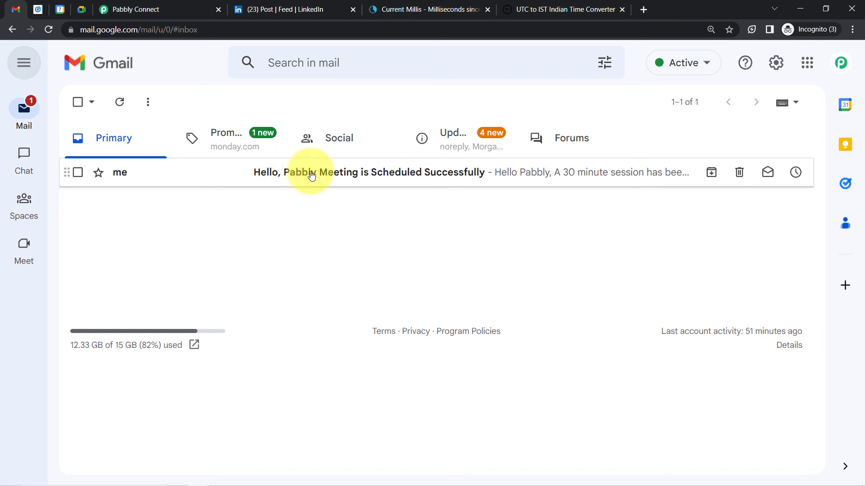
Review the 'Meeting is Scheduled Successfully' email, test its Meet link, then return to Pabbly Connect
{"action": "left_click", "coordinate": [404, 178]}
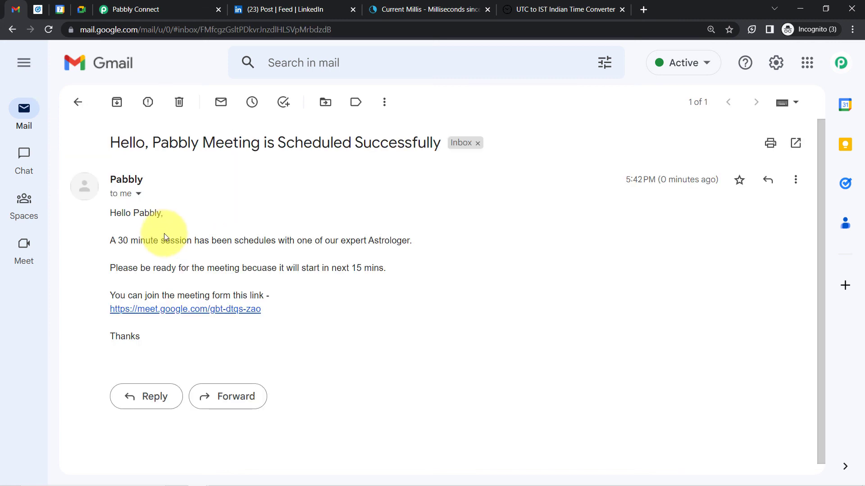
{"action": "left_click_drag", "start_coordinate": [117, 241], "coordinate": [391, 239]}
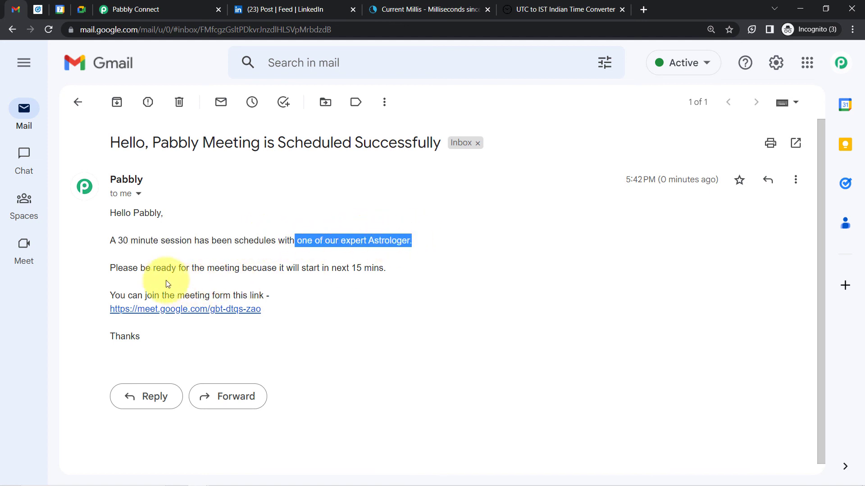
{"action": "left_click_drag", "start_coordinate": [118, 269], "coordinate": [374, 268]}
{"action": "left_click", "coordinate": [181, 298]}
{"action": "left_click_drag", "start_coordinate": [145, 296], "coordinate": [266, 297]}
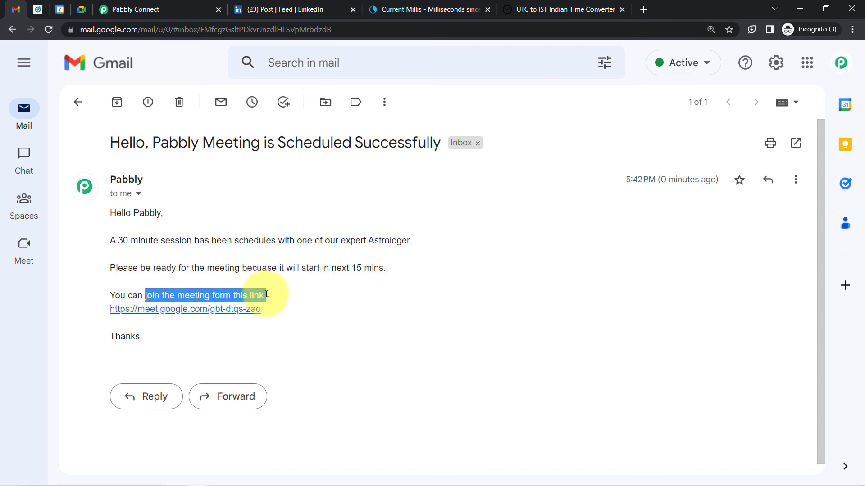
{"action": "left_click", "coordinate": [205, 314]}
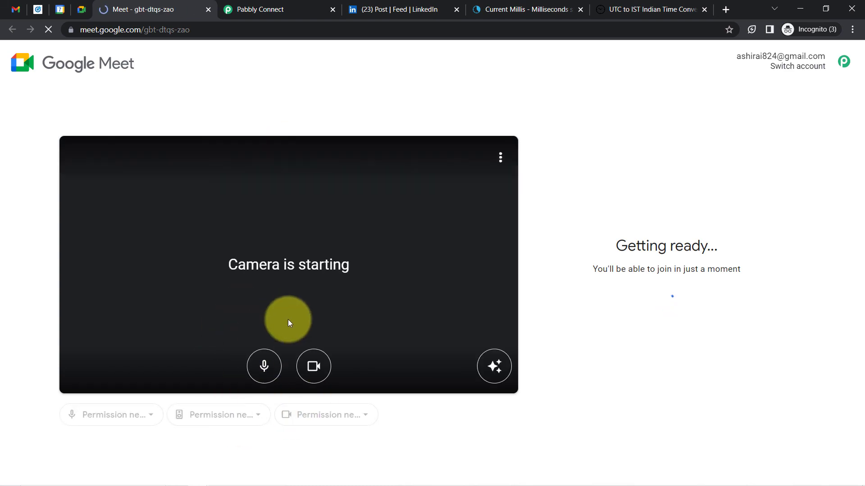
{"action": "left_click", "coordinate": [208, 13]}
{"action": "left_click", "coordinate": [135, 9]}
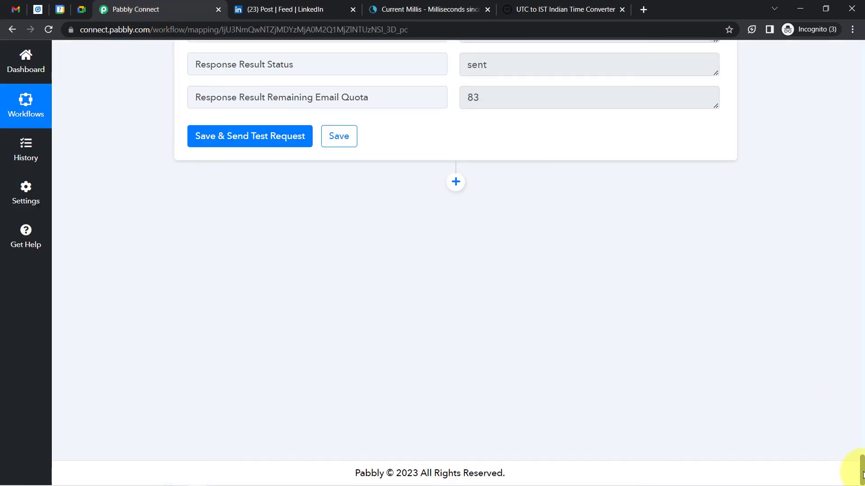
Collapse the LinkedIn, Date/Time Format, Google Meet and Gmail step cards
{"action": "left_click_drag", "start_coordinate": [862, 475], "coordinate": [850, 36]}
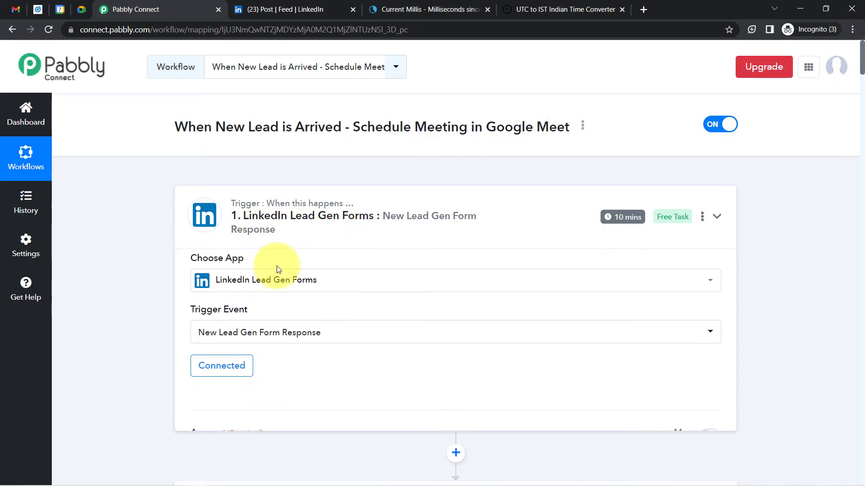
{"action": "left_click", "coordinate": [316, 219]}
{"action": "left_click", "coordinate": [218, 344]}
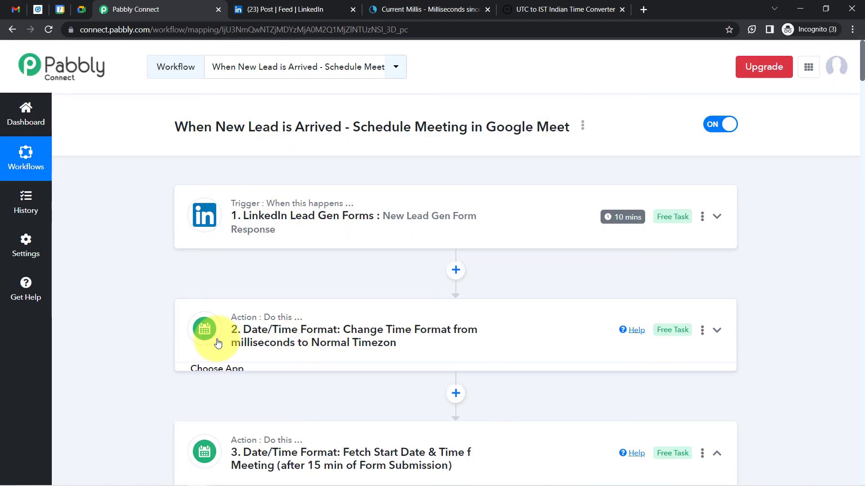
{"action": "left_click", "coordinate": [207, 452]}
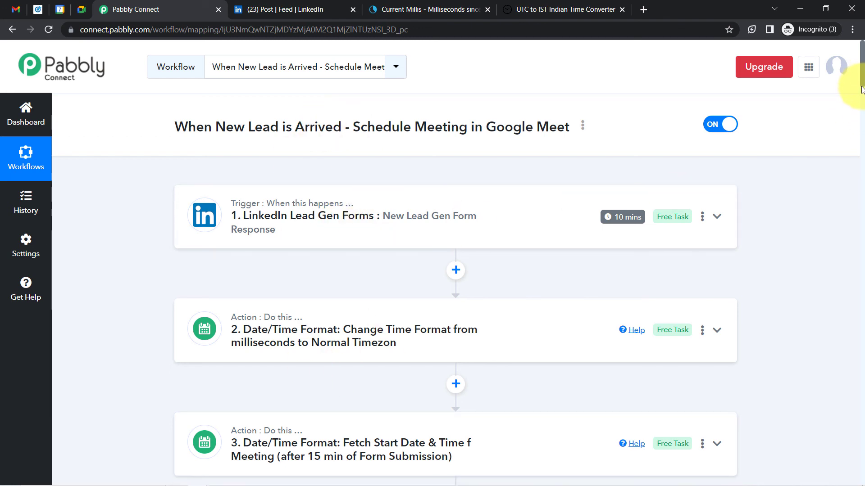
{"action": "left_click_drag", "start_coordinate": [861, 89], "coordinate": [848, 186]}
{"action": "scroll", "coordinate": [853, 106], "scroll_direction": "down", "scroll_amount": 1}
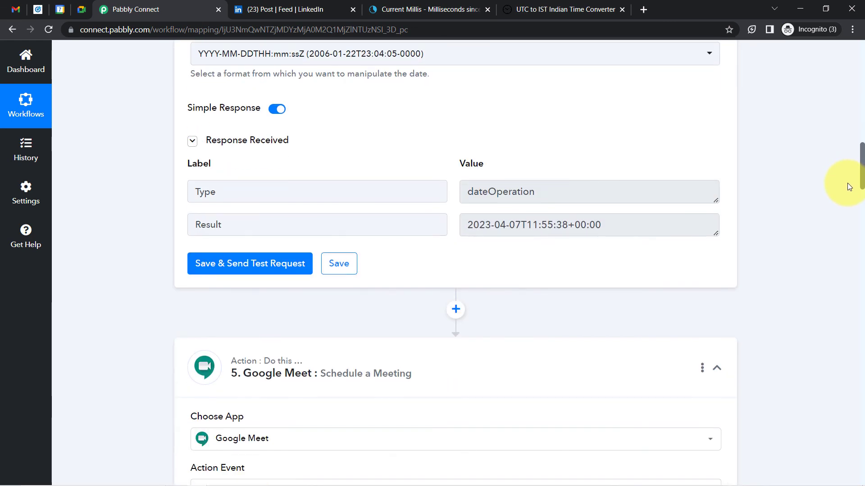
{"action": "left_click", "coordinate": [392, 360]}
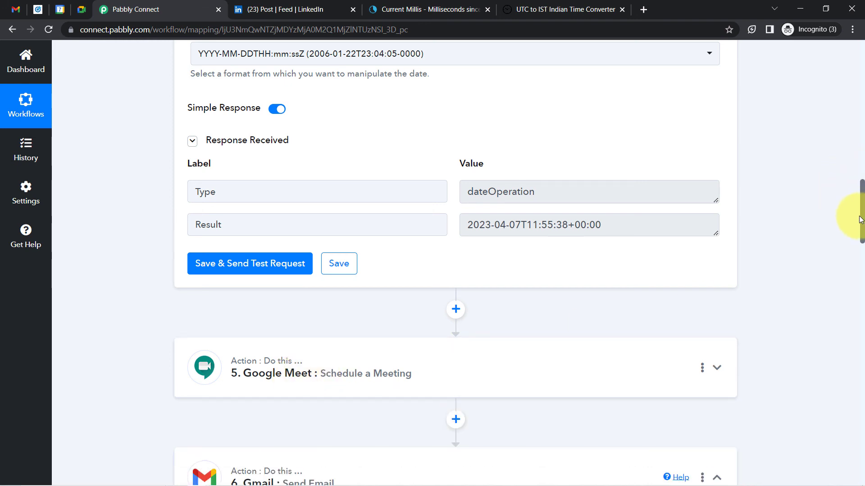
{"action": "left_click_drag", "start_coordinate": [863, 220], "coordinate": [863, 245]}
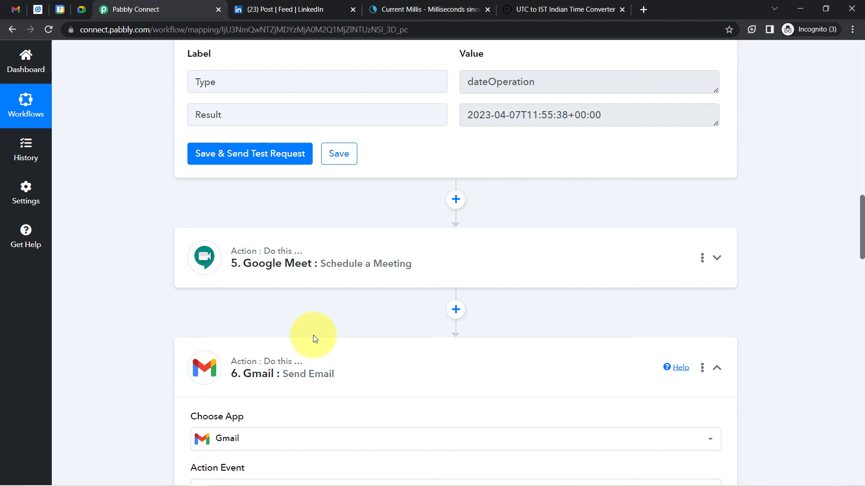
{"action": "left_click", "coordinate": [285, 370]}
{"action": "left_click_drag", "start_coordinate": [862, 313], "coordinate": [834, 72]}
{"action": "mouse_move", "coordinate": [624, 220]}
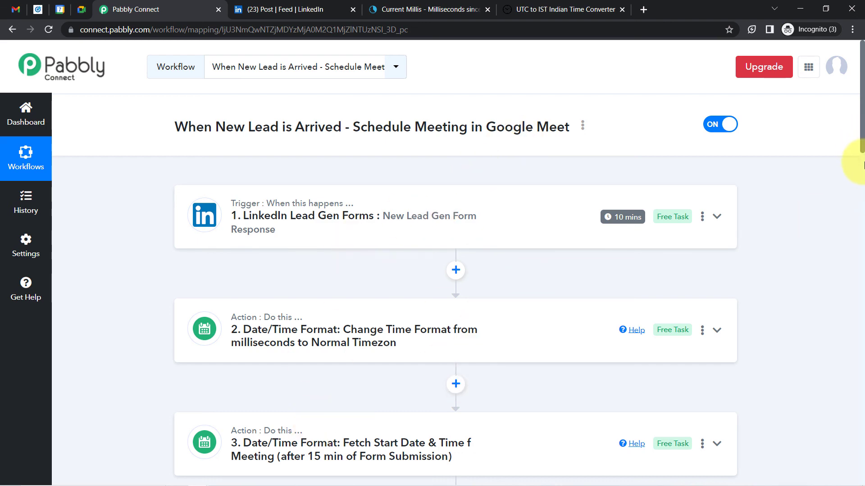
Copy the link from the workflow's Share Workflow dialog, then close the dialog
{"action": "left_click_drag", "start_coordinate": [863, 150], "coordinate": [851, 42]}
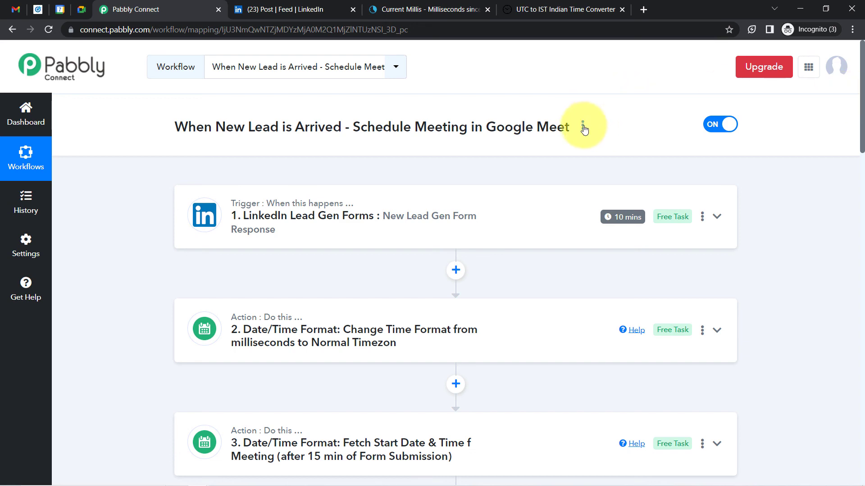
{"action": "left_click", "coordinate": [583, 125]}
{"action": "left_click", "coordinate": [506, 184]}
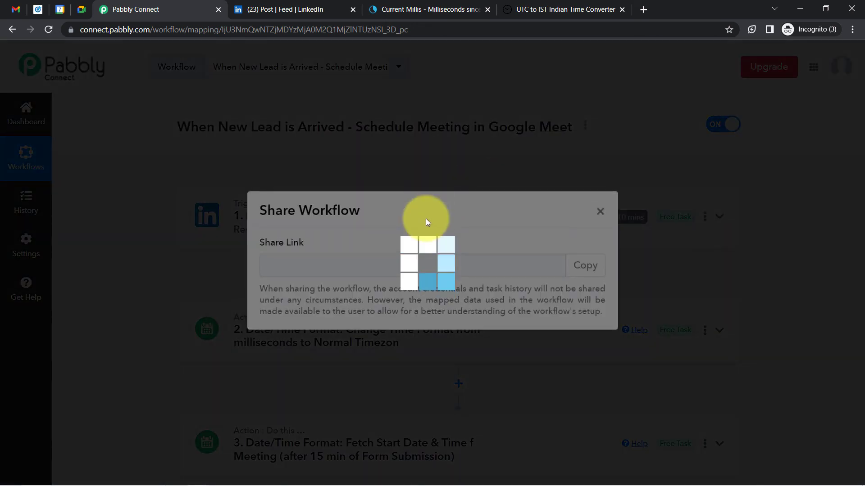
{"action": "left_click", "coordinate": [585, 267]}
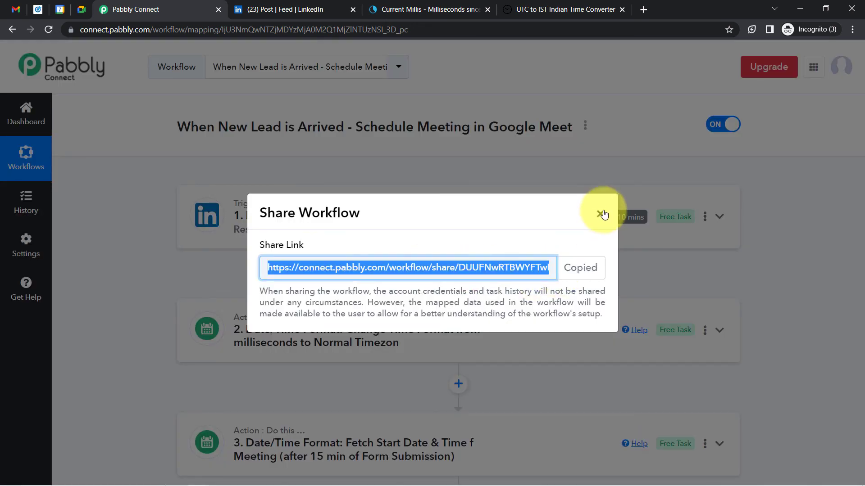
{"action": "left_click", "coordinate": [602, 214]}
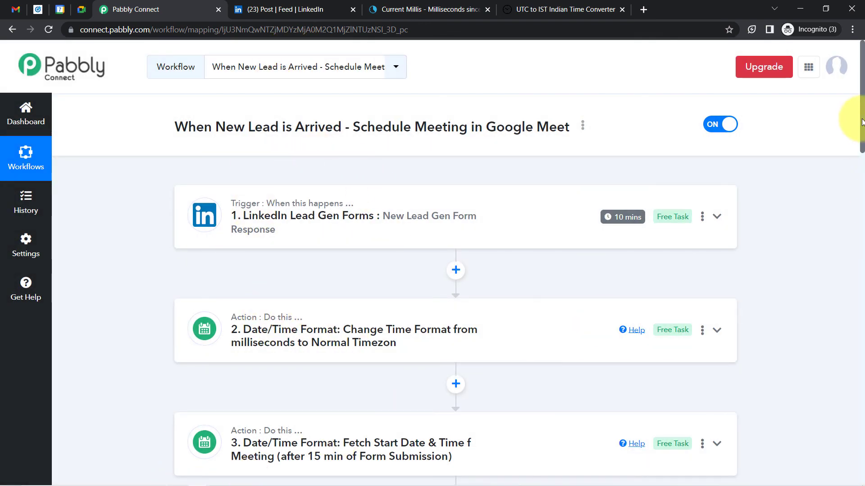
{"action": "left_click_drag", "start_coordinate": [863, 124], "coordinate": [863, 180]}
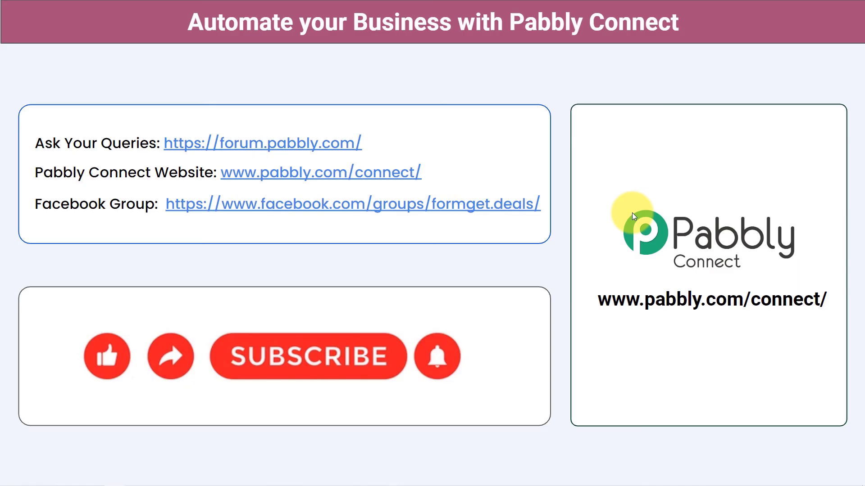